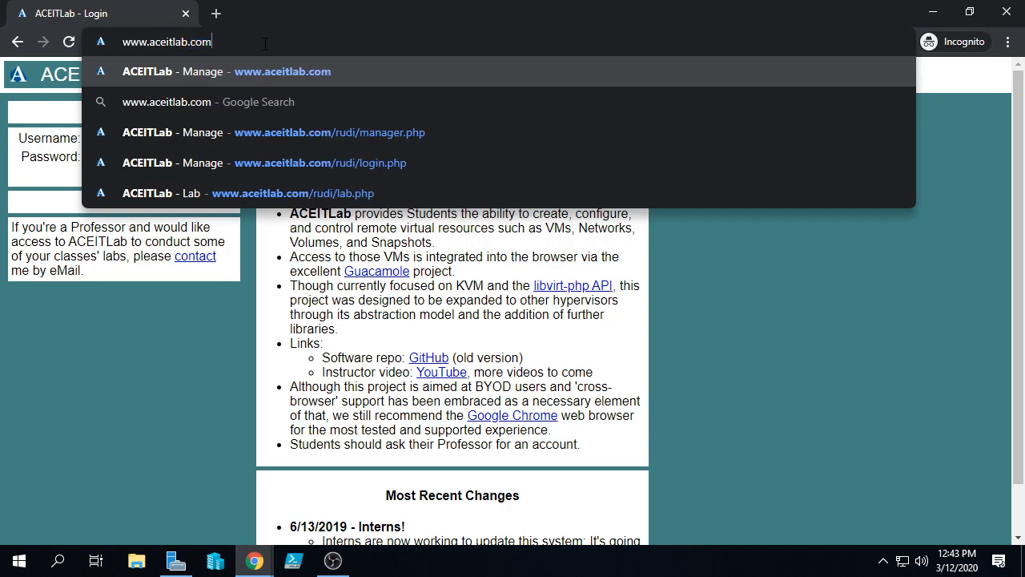
Log in to ACEITLab with the student e-mail address and the account password
{"action": "left_click", "coordinate": [166, 144]}
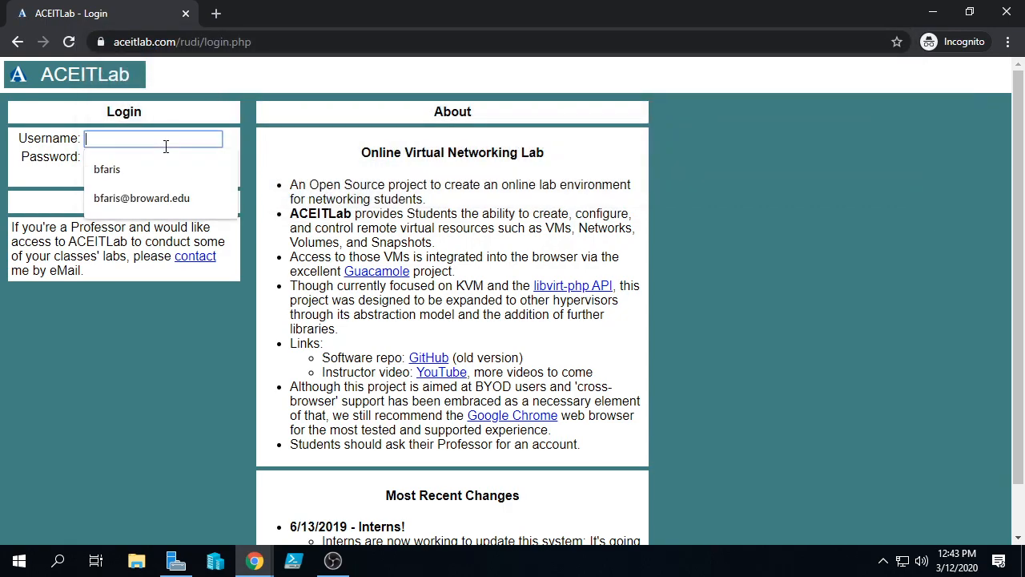
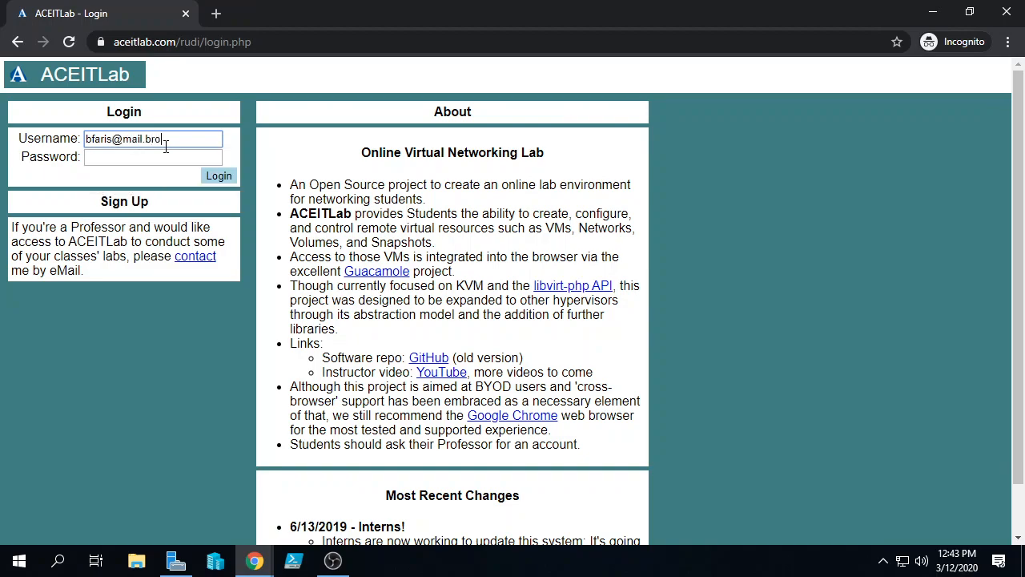
{"action": "key", "text": "Tab"}
{"action": "type", "text": "p"}
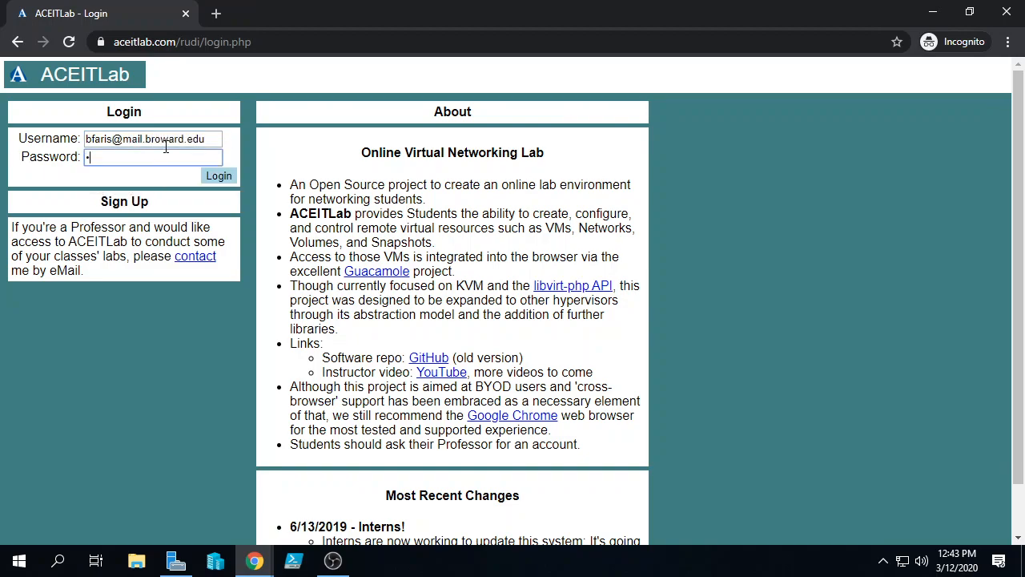
{"action": "type", "text": "********"}
{"action": "left_click", "coordinate": [209, 176]}
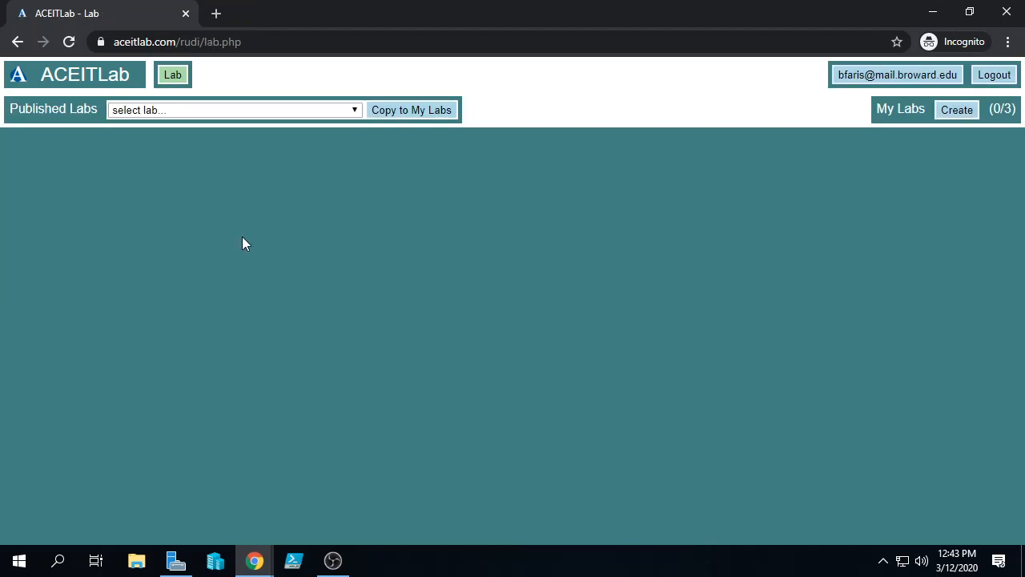
Copy the published CTS1390C-653325:Five Machines lab into My Labs
{"action": "left_click", "coordinate": [347, 113]}
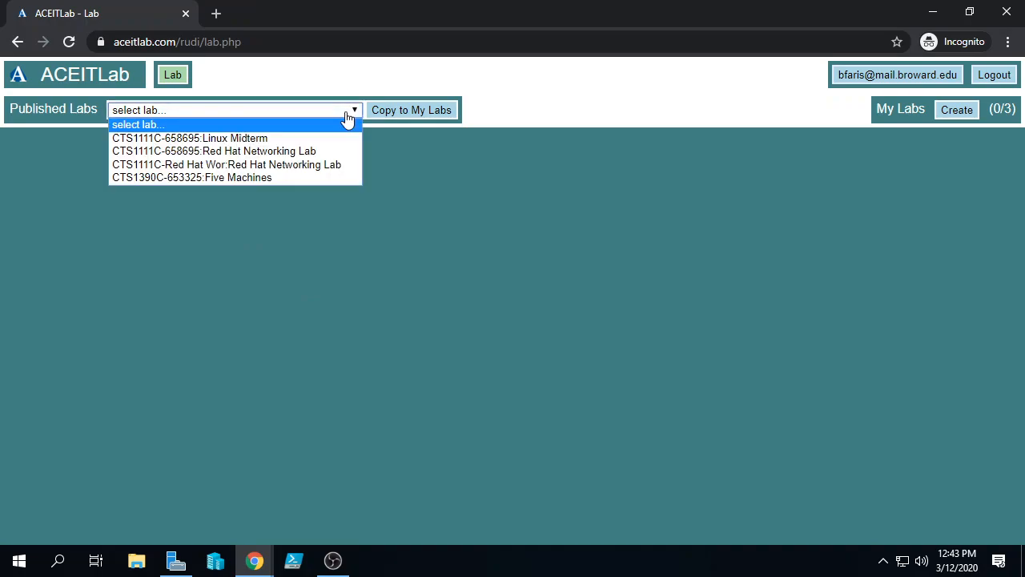
{"action": "left_click", "coordinate": [233, 178]}
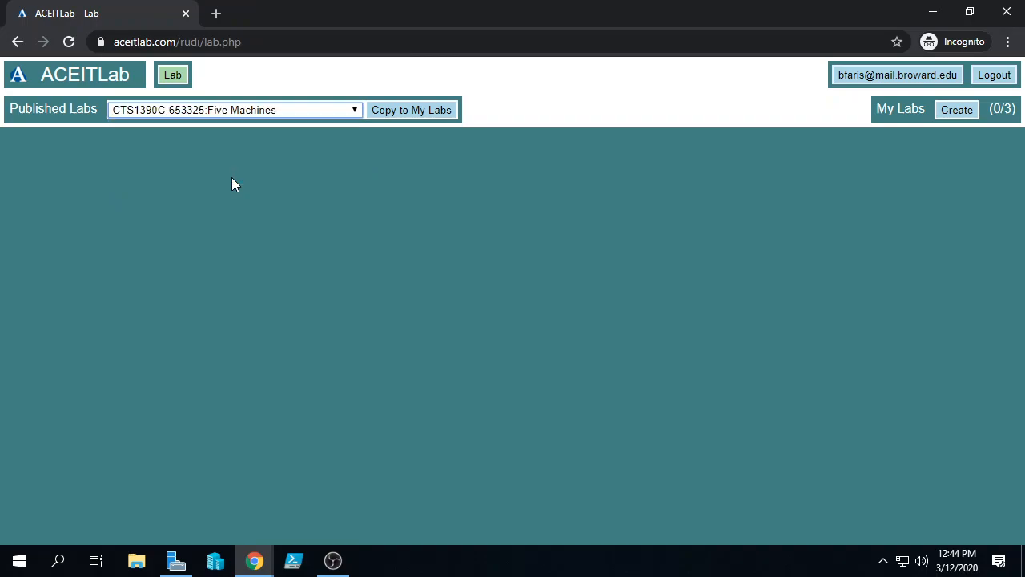
{"action": "left_click", "coordinate": [409, 109]}
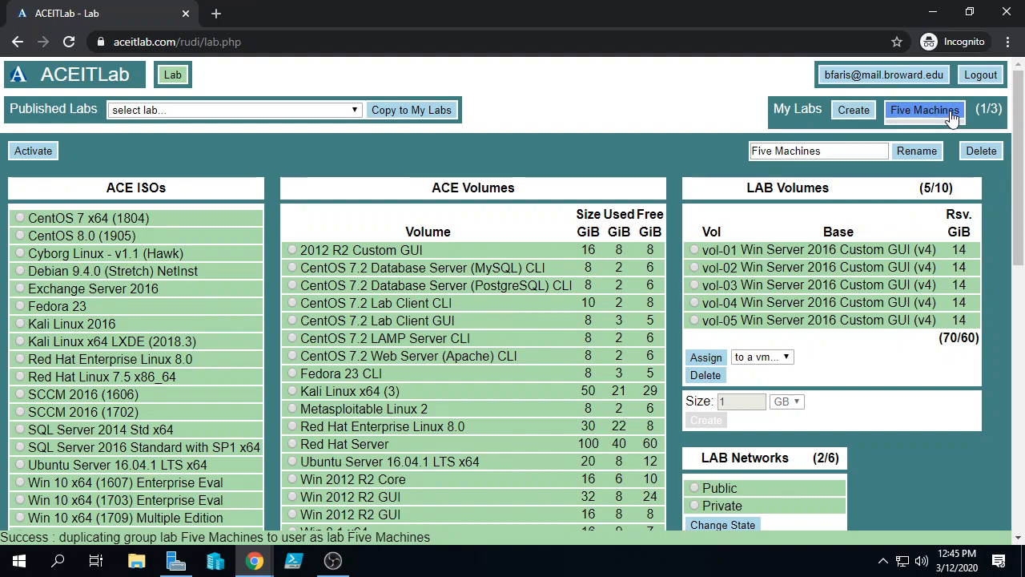
Activate the Five Machines lab and review the S1–S5 VM panels
{"action": "left_click", "coordinate": [26, 154]}
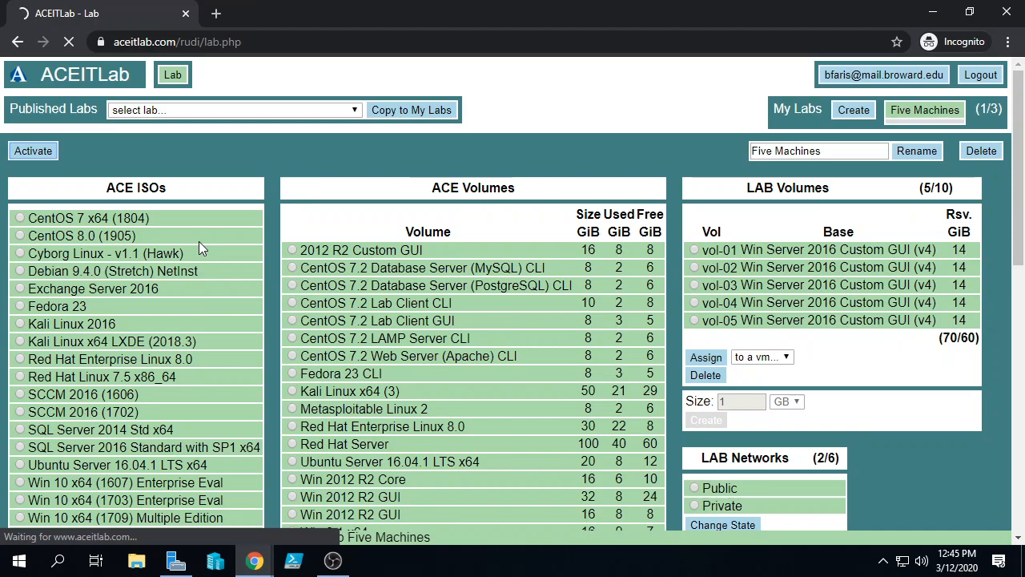
{"action": "scroll", "coordinate": [198, 241], "scroll_direction": "down", "scroll_amount": 8}
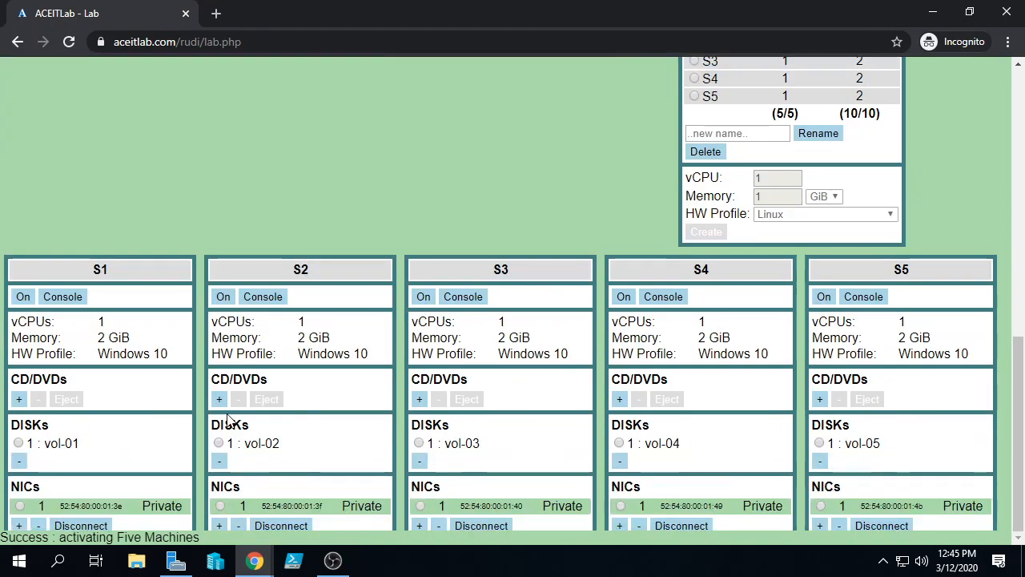
{"action": "scroll", "coordinate": [228, 417], "scroll_direction": "up", "scroll_amount": 5}
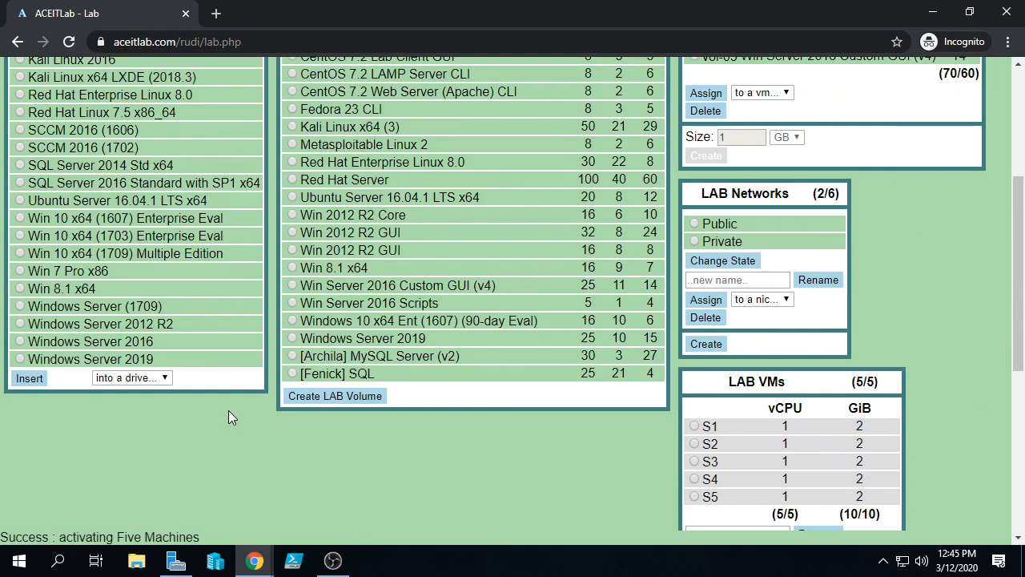
{"action": "scroll", "coordinate": [229, 412], "scroll_direction": "up", "scroll_amount": 4}
{"action": "scroll", "coordinate": [229, 412], "scroll_direction": "down", "scroll_amount": 9}
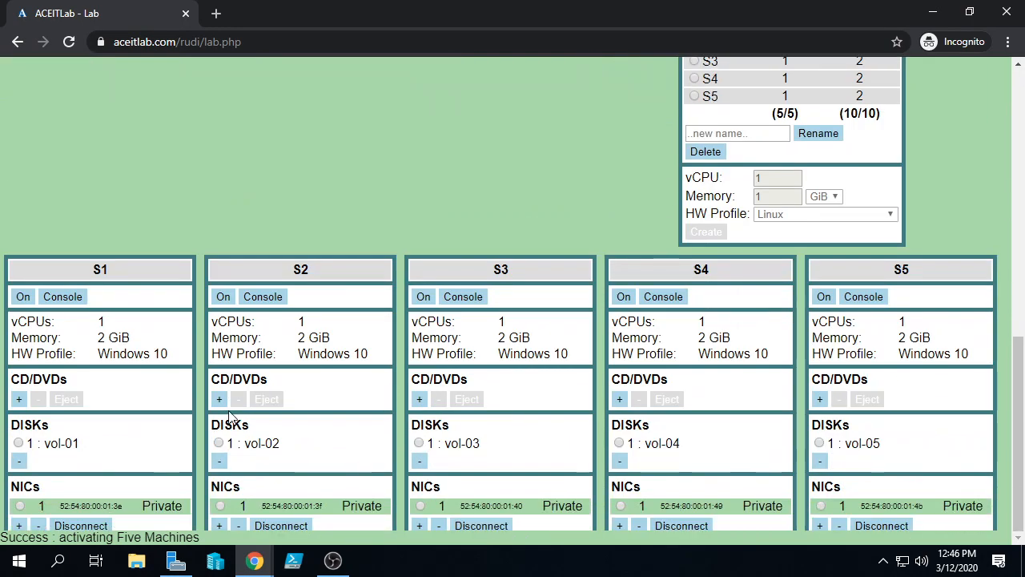
{"action": "scroll", "coordinate": [229, 415], "scroll_direction": "up", "scroll_amount": 8}
{"action": "scroll", "coordinate": [229, 415], "scroll_direction": "down", "scroll_amount": 8}
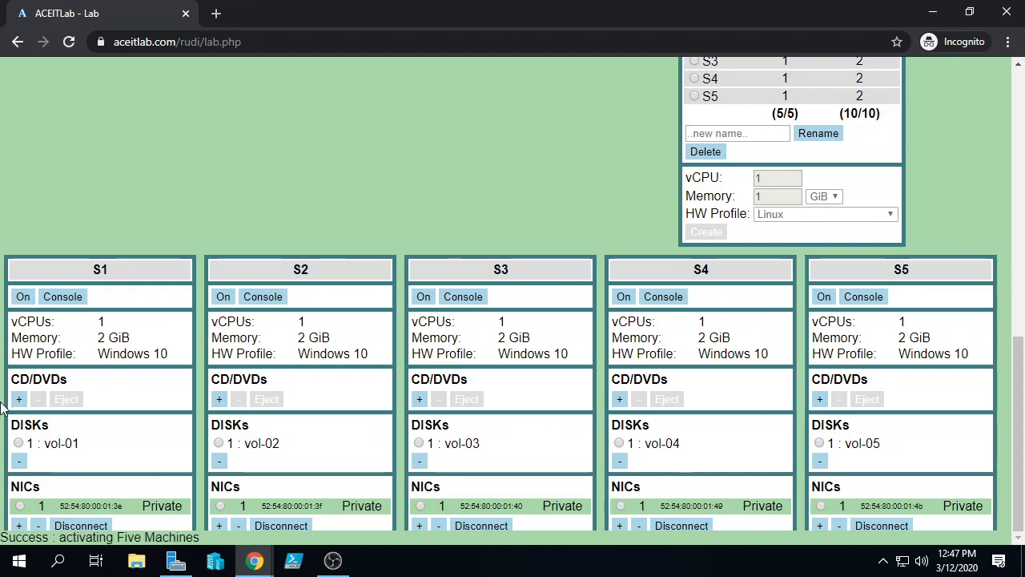
Power on the S1 virtual machine and watch its console boot to 'Getting ready'
{"action": "left_click", "coordinate": [25, 299]}
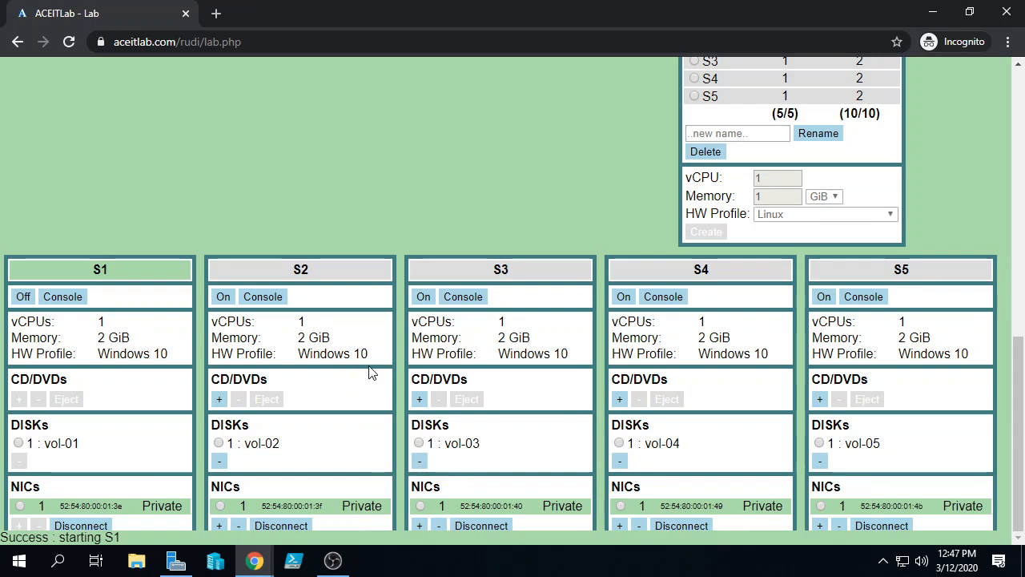
{"action": "left_click", "coordinate": [58, 298]}
{"action": "left_click", "coordinate": [59, 299]}
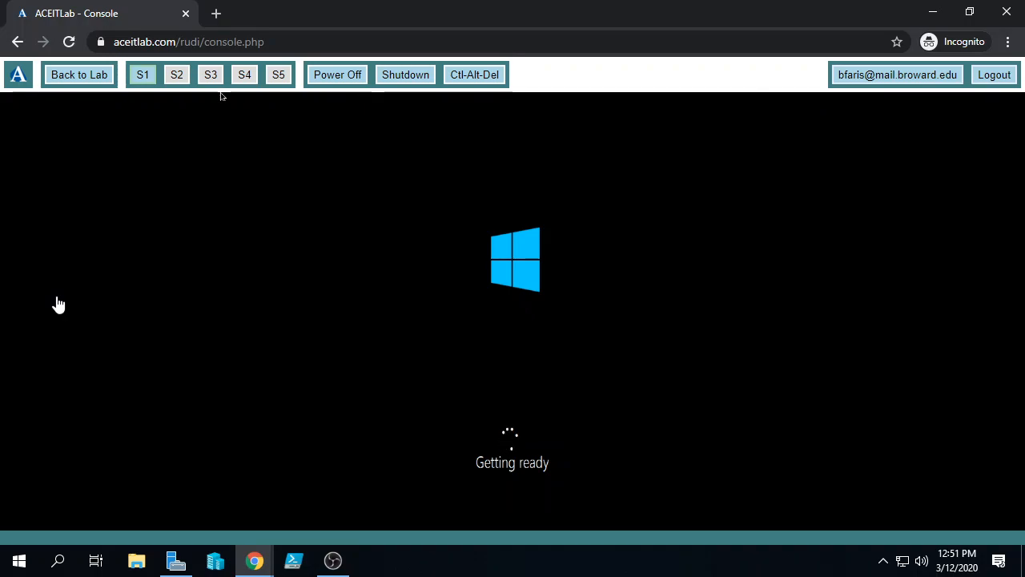
Return to the lab overview and look over its ISO, volume and VM panels
{"action": "left_click", "coordinate": [78, 74]}
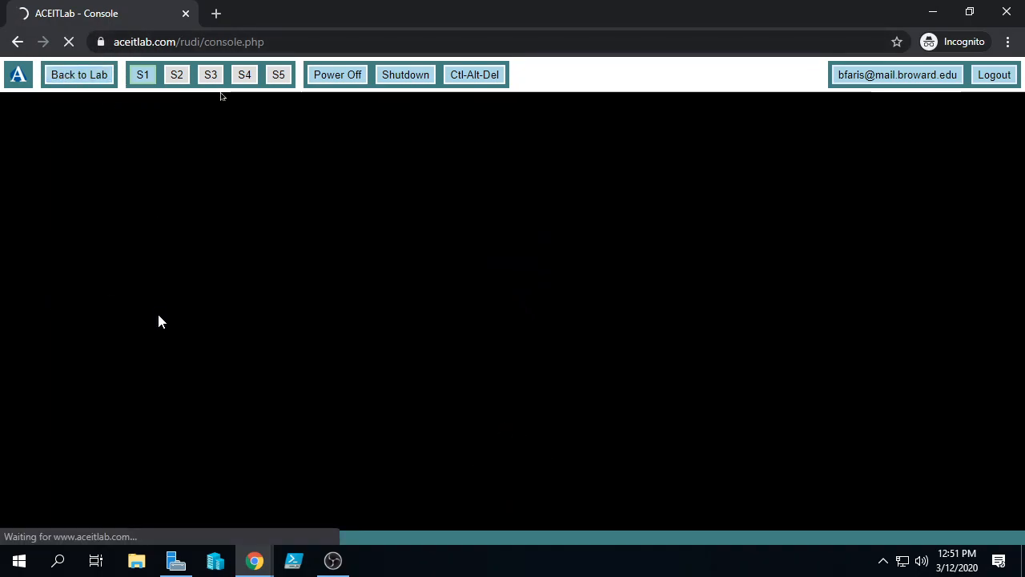
{"action": "scroll", "coordinate": [158, 315], "scroll_direction": "down", "scroll_amount": 8}
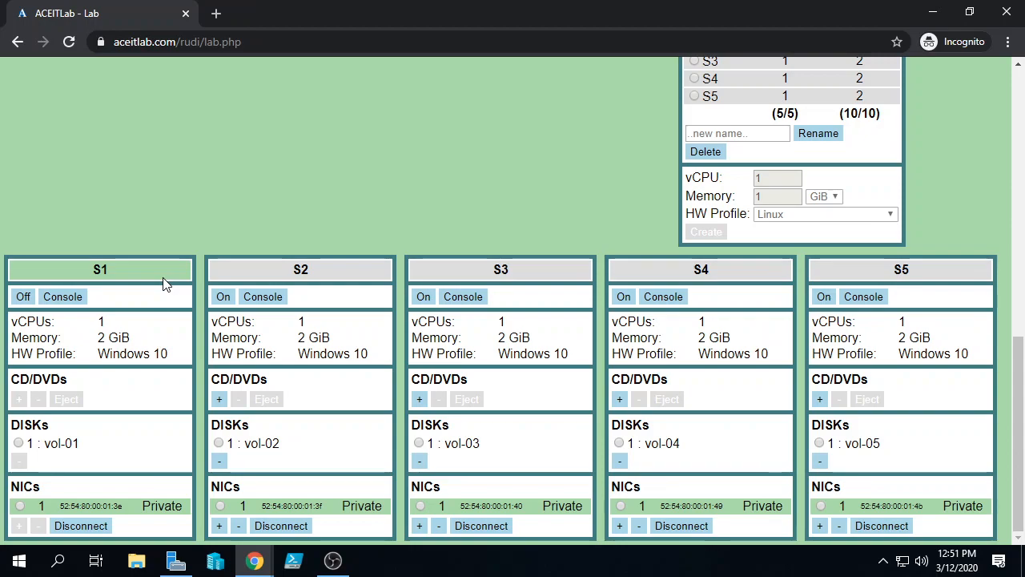
{"action": "scroll", "coordinate": [229, 300], "scroll_direction": "up", "scroll_amount": 9}
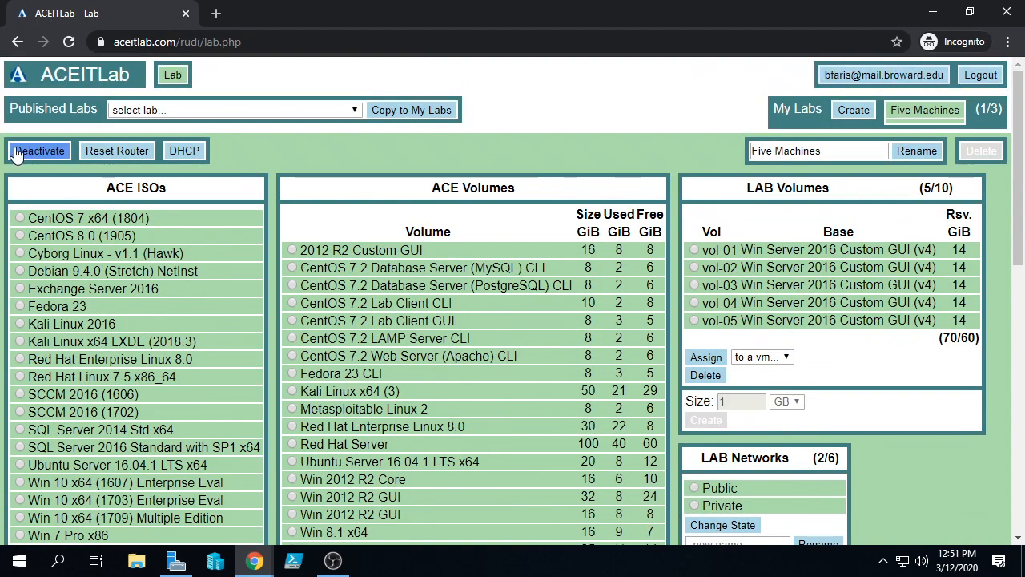
{"action": "scroll", "coordinate": [15, 155], "scroll_direction": "down", "scroll_amount": 10}
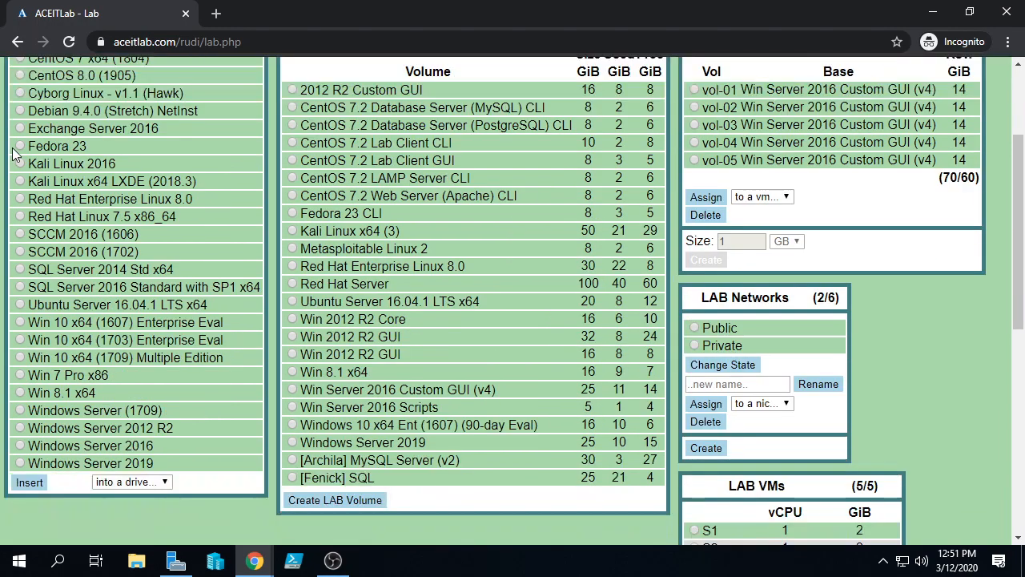
Reopen the S1 console and wait for the Windows lock screen
{"action": "left_click", "coordinate": [63, 296]}
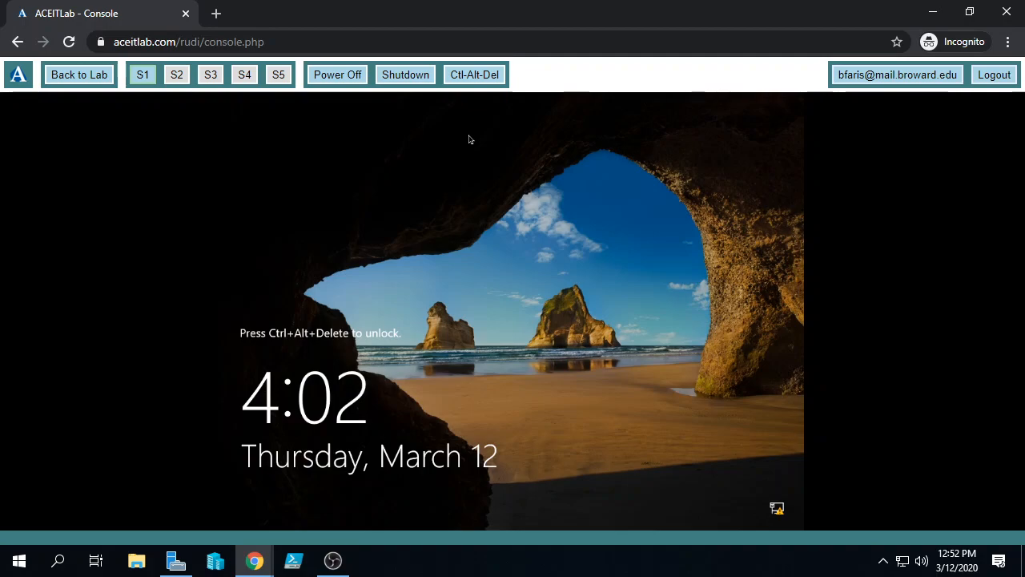
Sign in to S1 as Administrator with the account password
{"action": "left_click", "coordinate": [481, 76]}
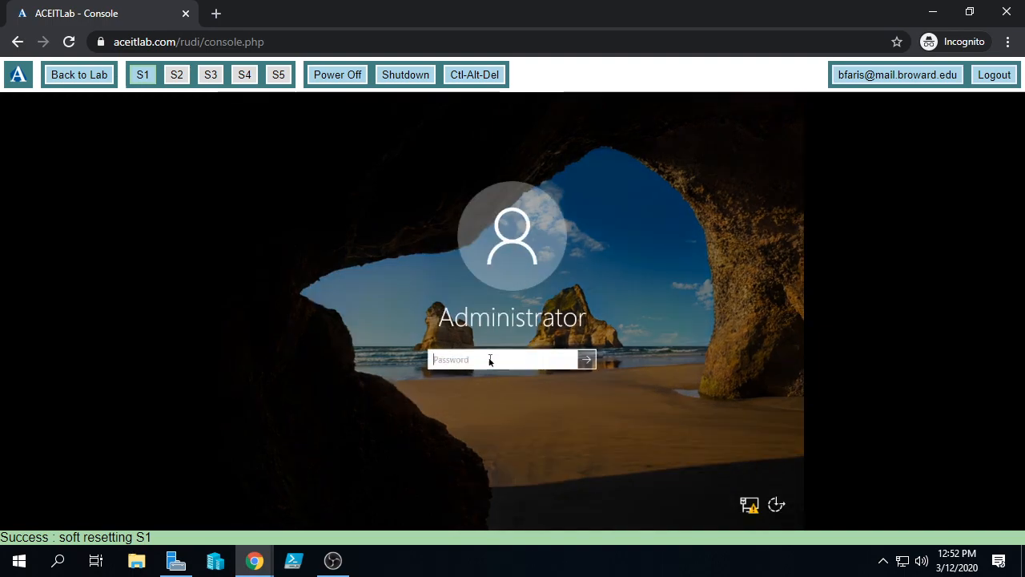
{"action": "type", "text": "Password1"}
{"action": "key", "text": "Return"}
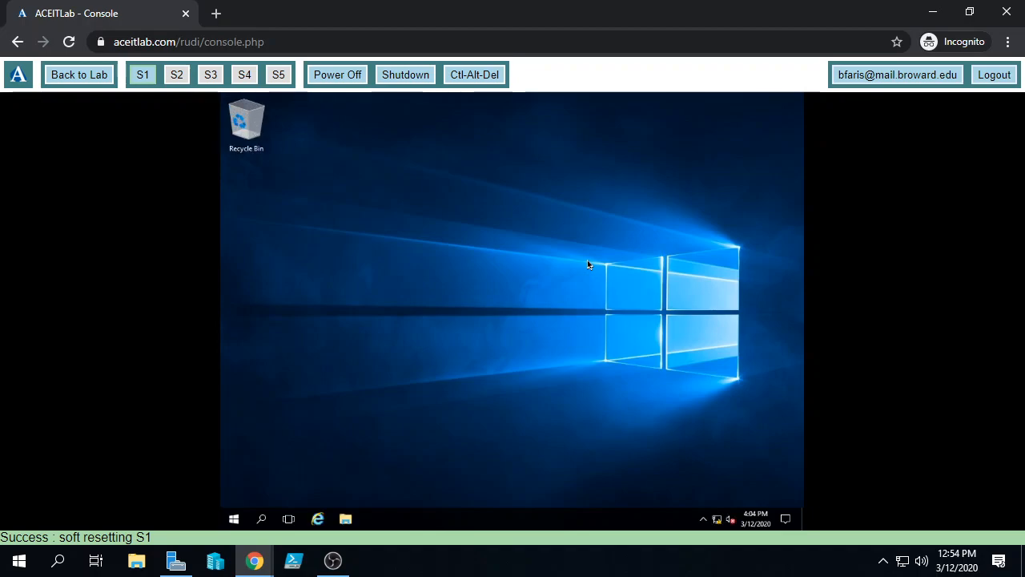
Zoom the browser page out so the whole S1 console fits
{"action": "key", "text": "ctrl+plus"}
{"action": "key", "text": "ctrl+plus"}
{"action": "key", "text": "ctrl+plus"}
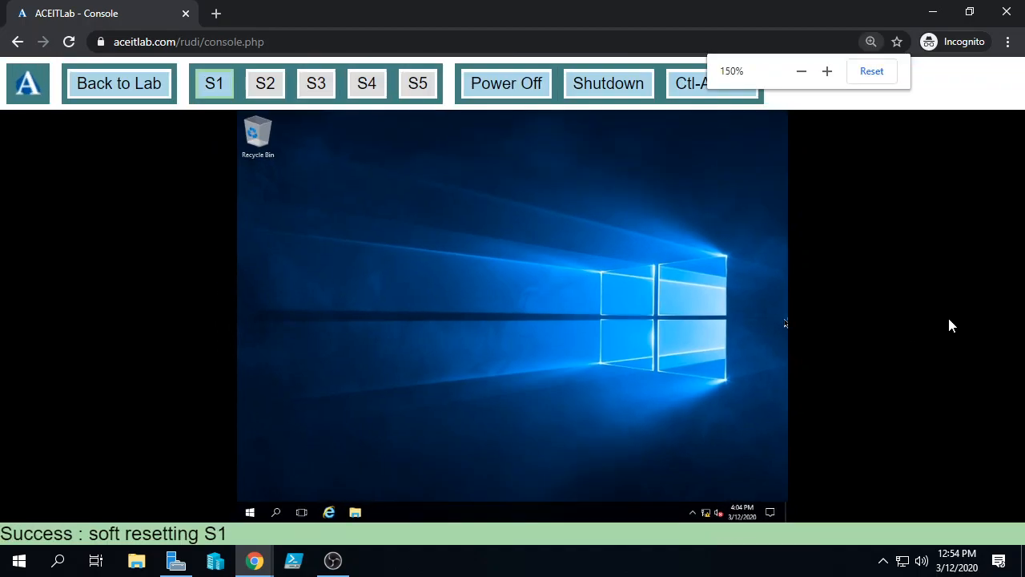
{"action": "key", "text": "ctrl+minus"}
{"action": "key", "text": "ctrl+minus"}
{"action": "key", "text": "ctrl+minus"}
{"action": "key", "text": "ctrl+minus"}
{"action": "key", "text": "ctrl+minus"}
{"action": "key", "text": "ctrl+minus"}
{"action": "key", "text": "ctrl+minus"}
{"action": "key", "text": "ctrl+minus"}
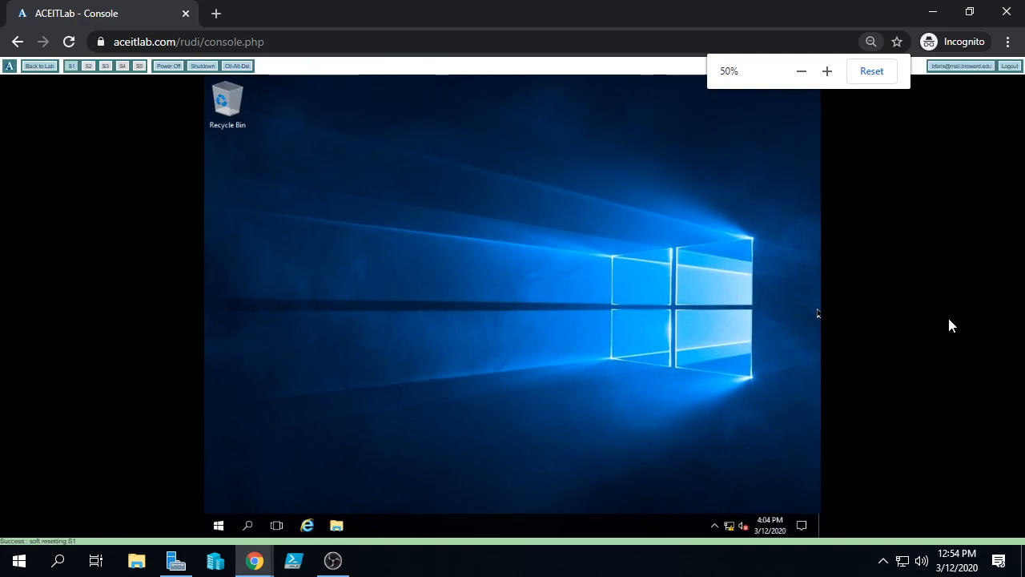
{"action": "key", "text": "ctrl+minus"}
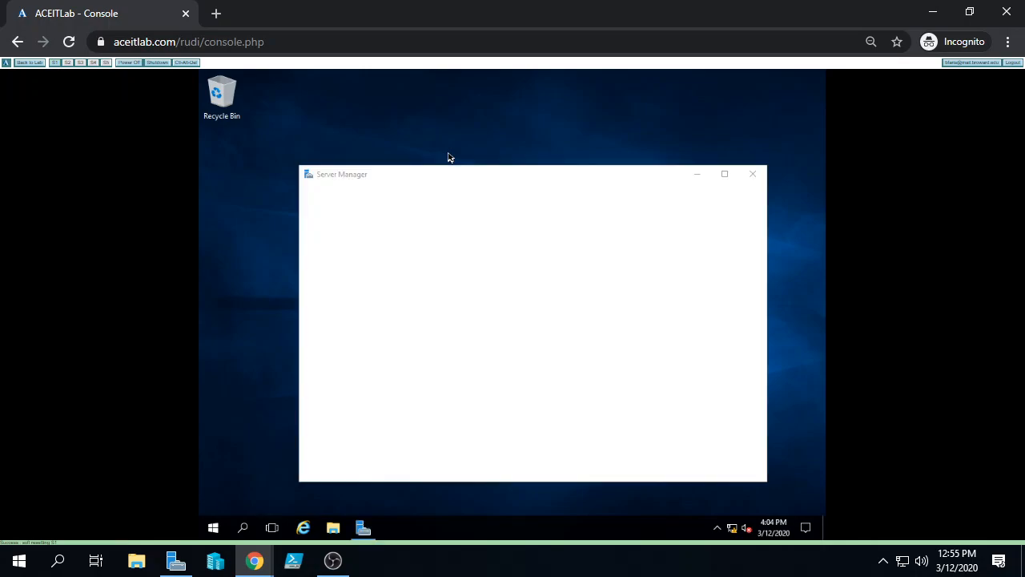
Maximize Server Manager and show its Local Server properties
{"action": "left_click", "coordinate": [724, 174]}
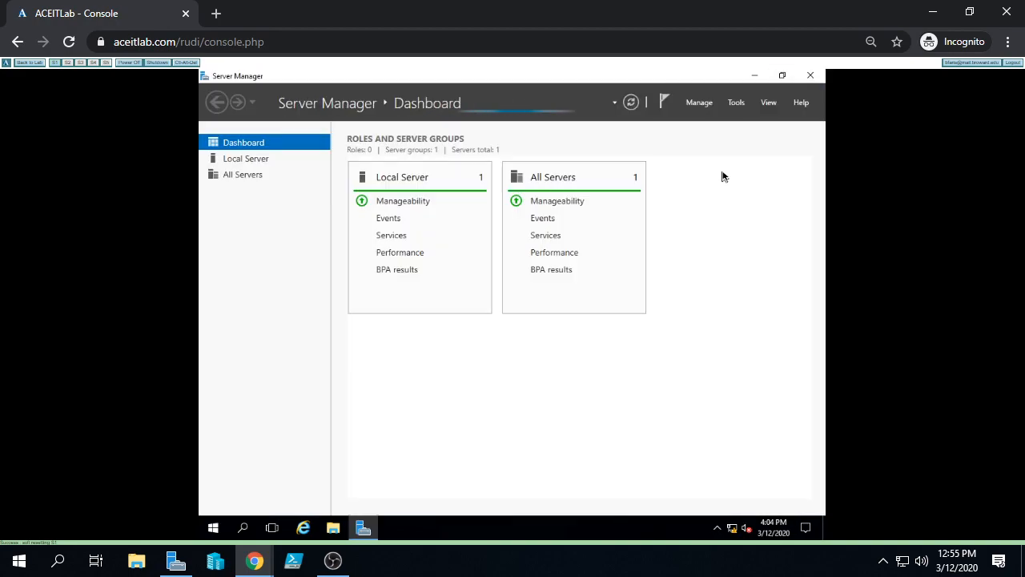
{"action": "left_click", "coordinate": [246, 160]}
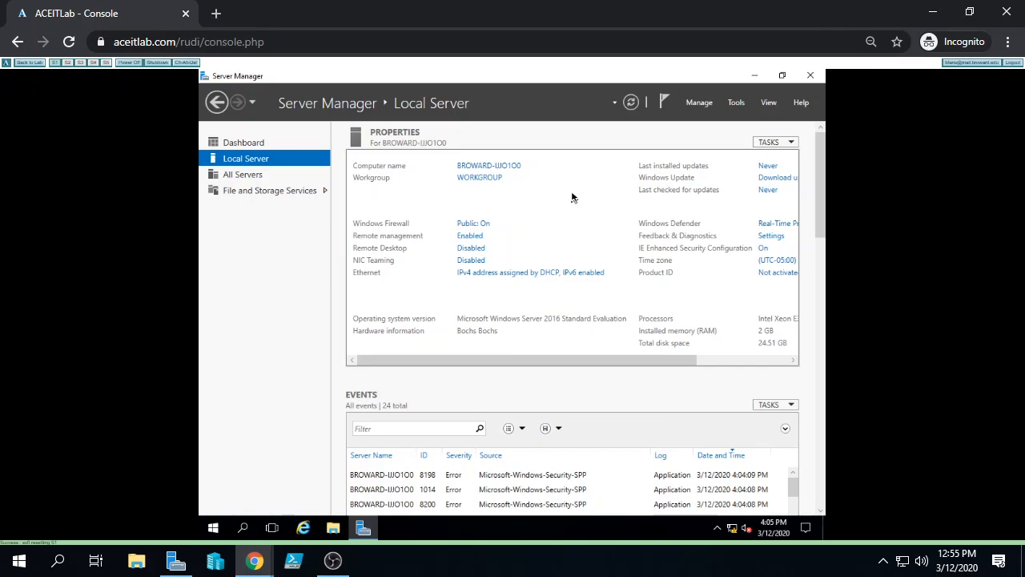
Open the Ethernet adapter's IPv4 properties and switch it to a manually entered IP address
{"action": "left_click", "coordinate": [522, 274]}
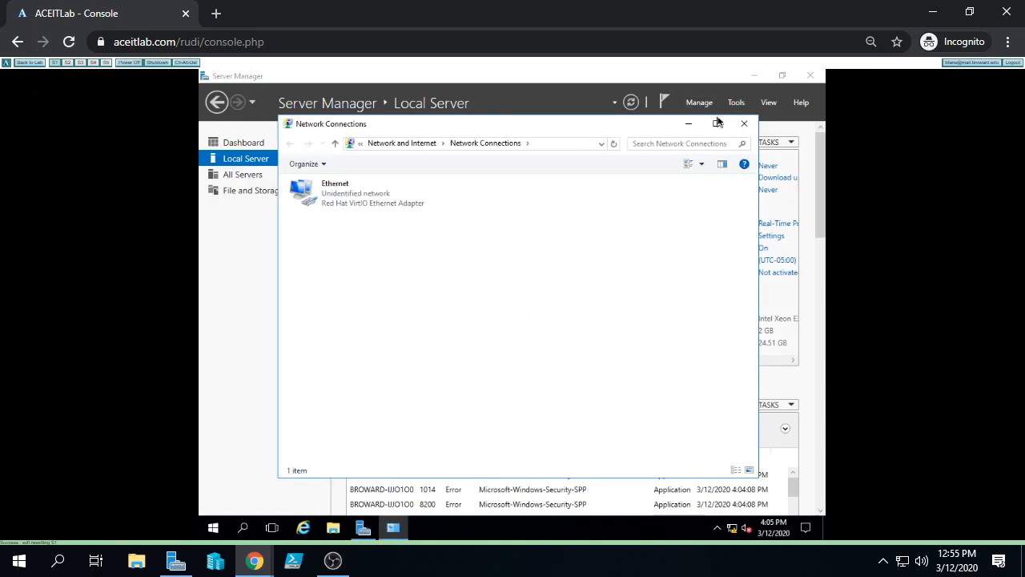
{"action": "left_click", "coordinate": [716, 122]}
{"action": "right_click", "coordinate": [247, 136]}
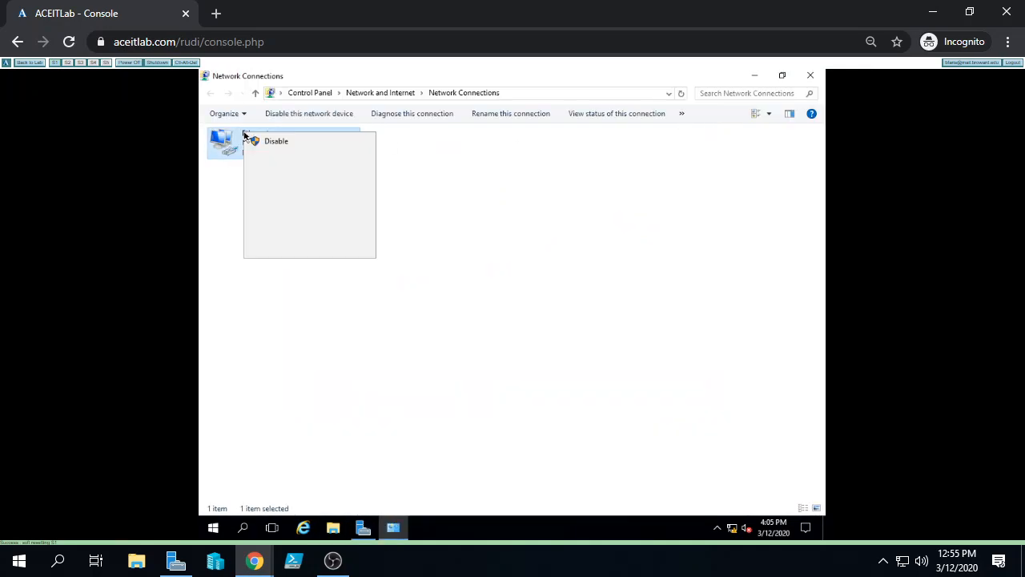
{"action": "left_click", "coordinate": [299, 249]}
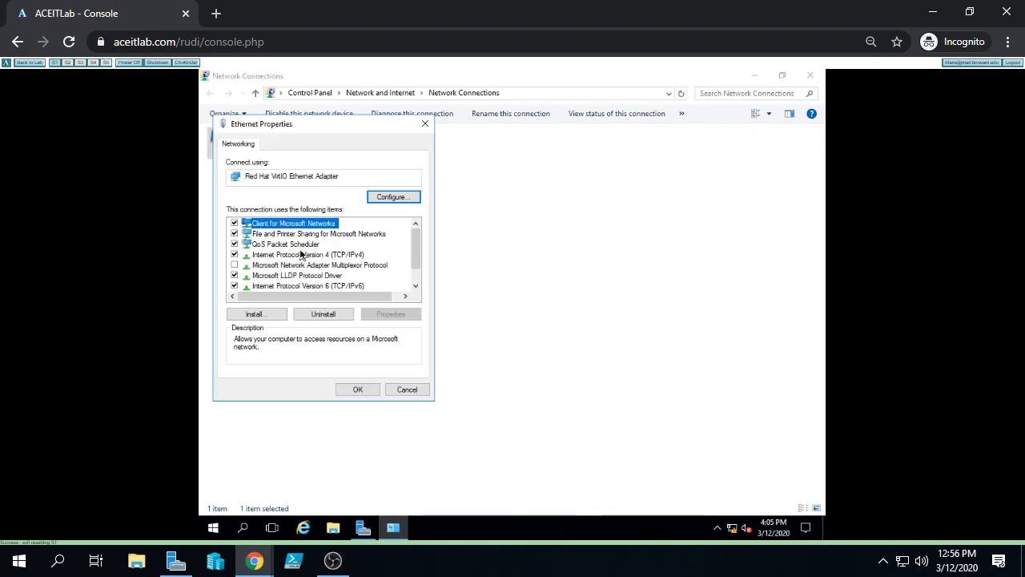
{"action": "double_click", "coordinate": [301, 254]}
{"action": "left_click_drag", "start_coordinate": [359, 180], "coordinate": [602, 171]}
{"action": "left_click", "coordinate": [515, 253]}
Save static IP 172.16.0.2/255.255.0.0, gateway 172.16.0.1, and DNS servers 10.13.2.5 and 10.13.2.7
{"action": "type", "text": "172 . 16 . 0 . 2"}
{"action": "key", "text": "Tab"}
{"action": "key", "text": "Tab"}
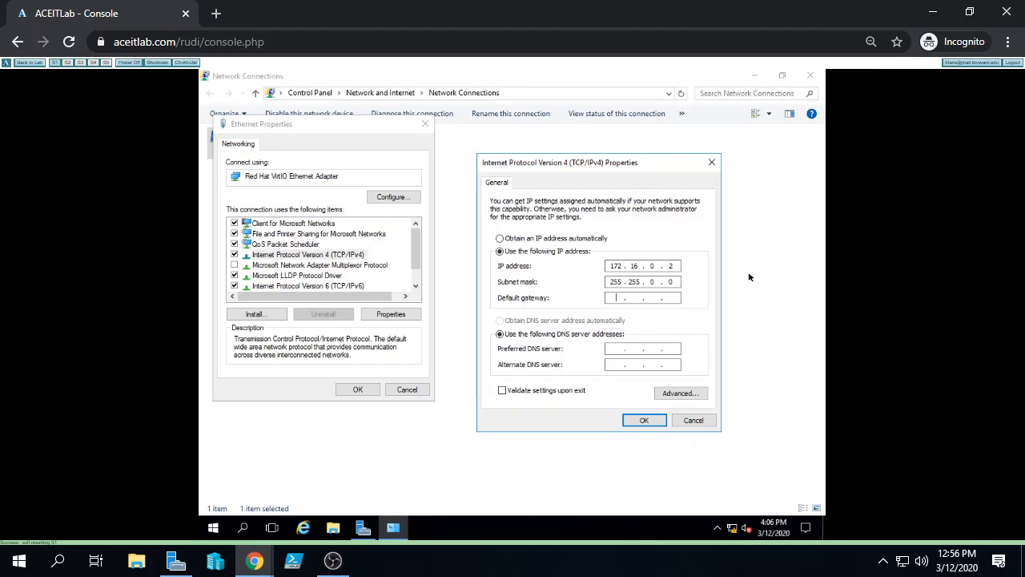
{"action": "type", "text": "172.16.0.1"}
{"action": "key", "text": "Tab"}
{"action": "key", "text": "Tab"}
{"action": "type", "text": "10 . 13 . 2 . 5"}
{"action": "key", "text": "Tab"}
{"action": "type", "text": "10 . 13 . 2 . 7"}
{"action": "left_click", "coordinate": [643, 421]}
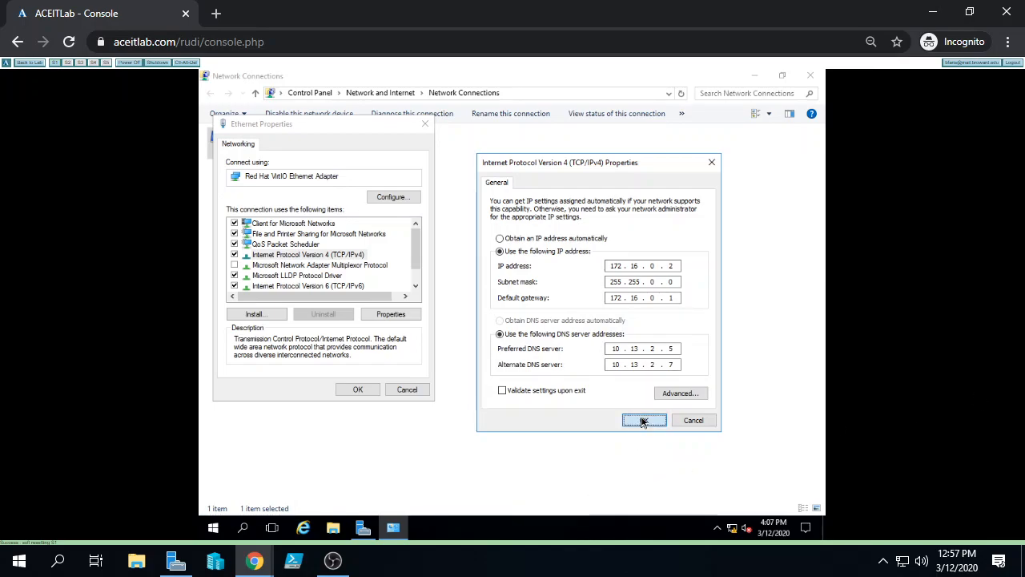
{"action": "left_click", "coordinate": [358, 389]}
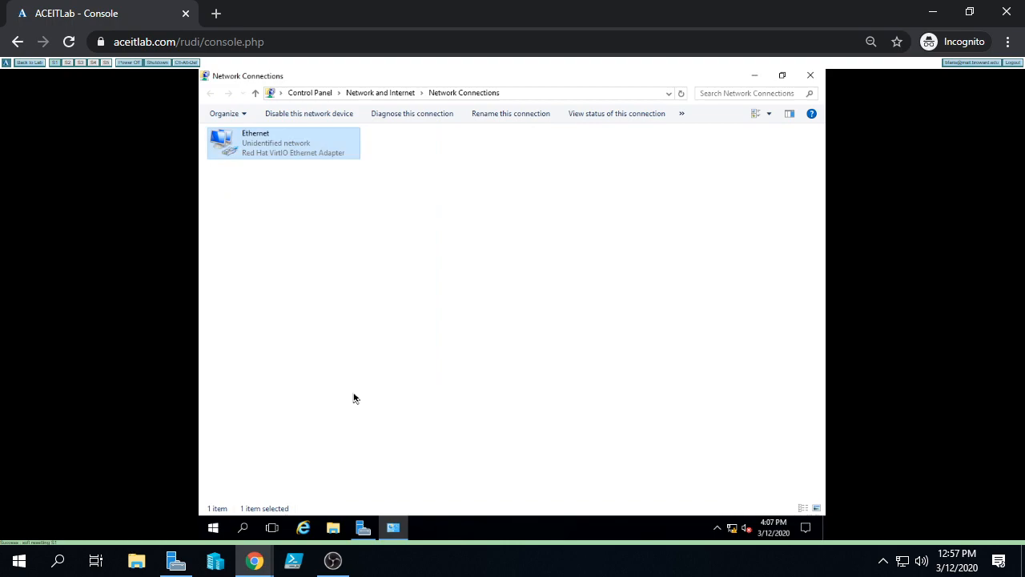
Rename the computer to 'dc', accepting that a restart is required
{"action": "left_click", "coordinate": [811, 75]}
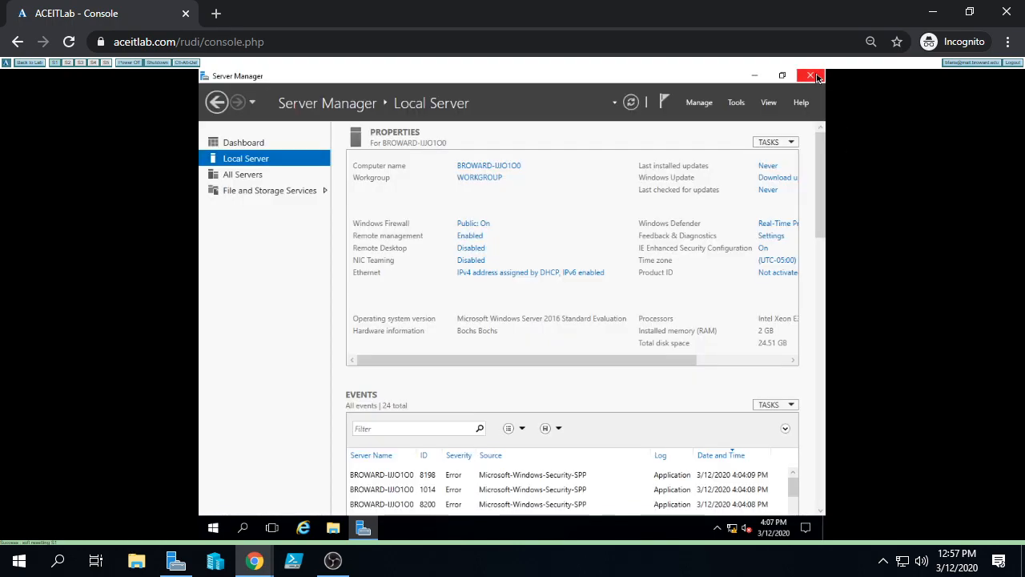
{"action": "left_click", "coordinate": [481, 166]}
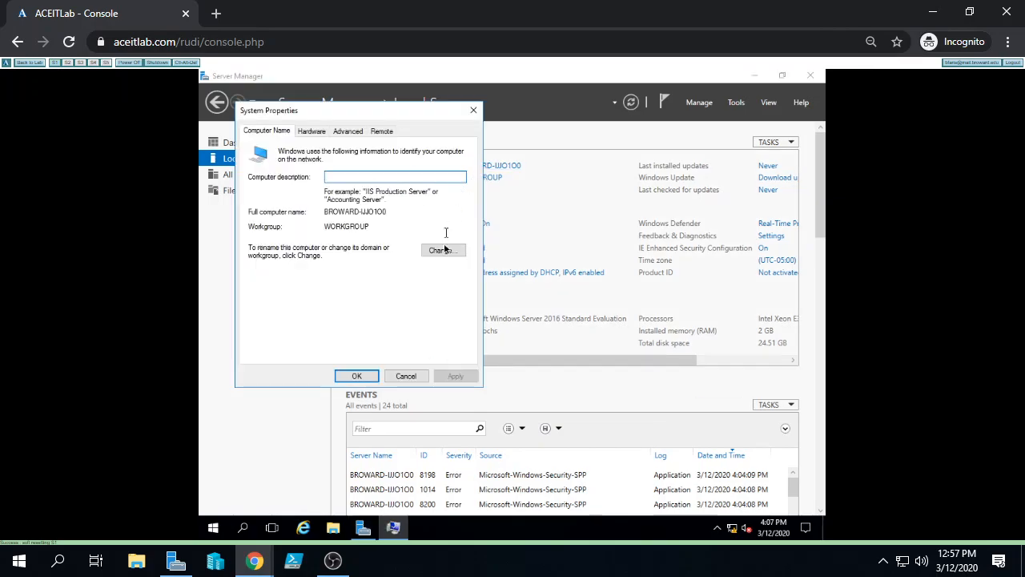
{"action": "left_click", "coordinate": [442, 252]}
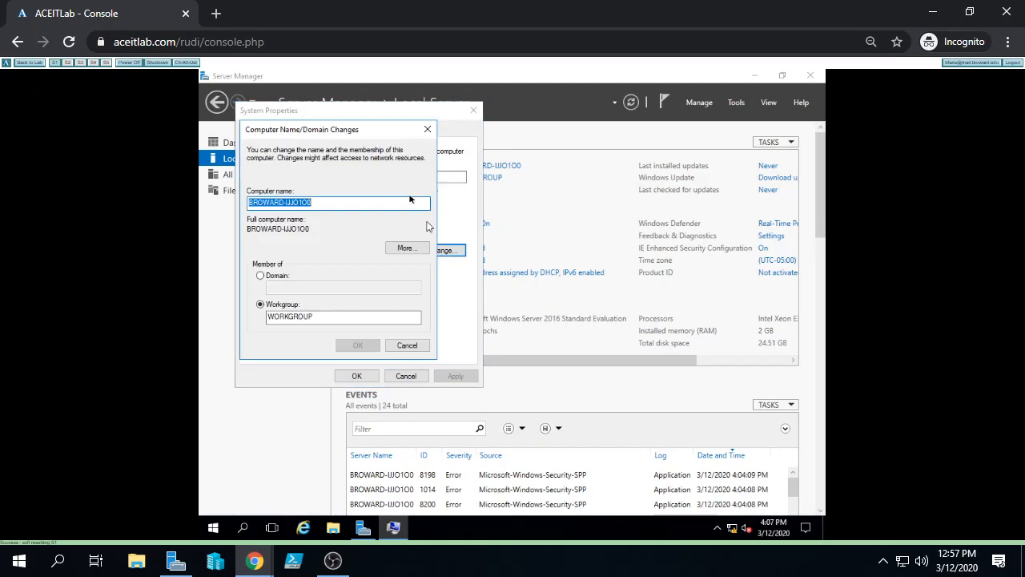
{"action": "type", "text": "dc"}
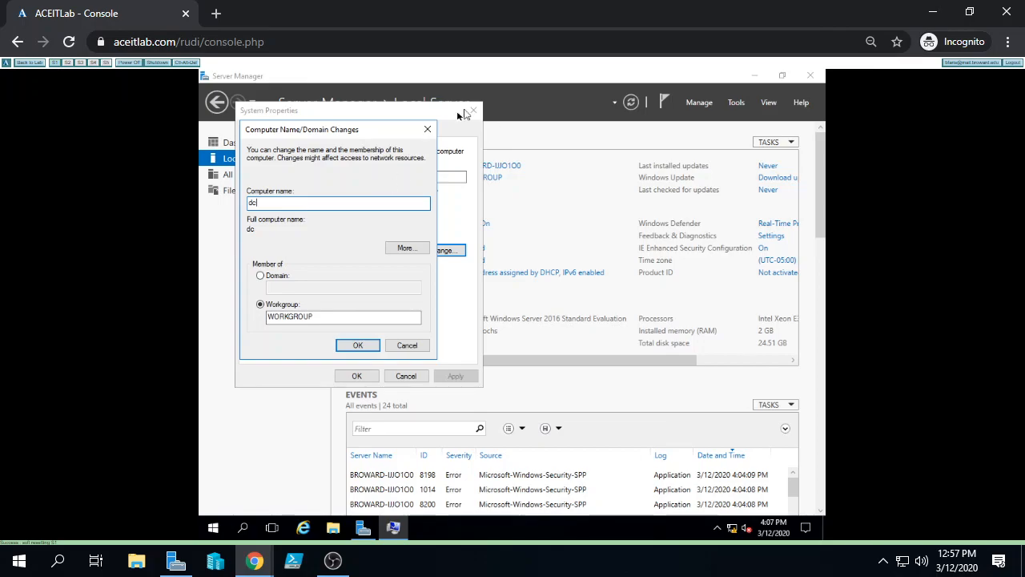
{"action": "left_click", "coordinate": [367, 350]}
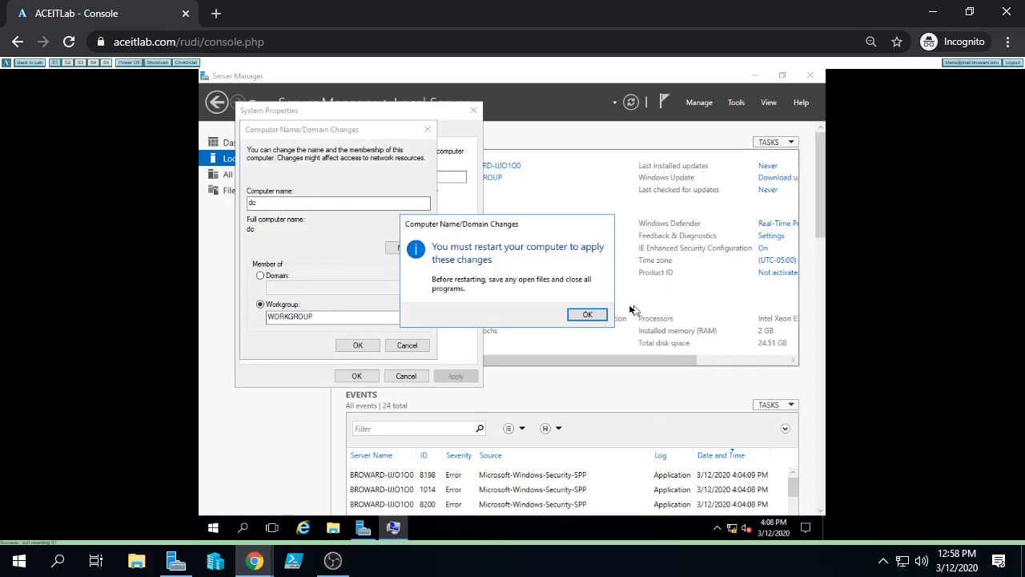
{"action": "left_click", "coordinate": [587, 313]}
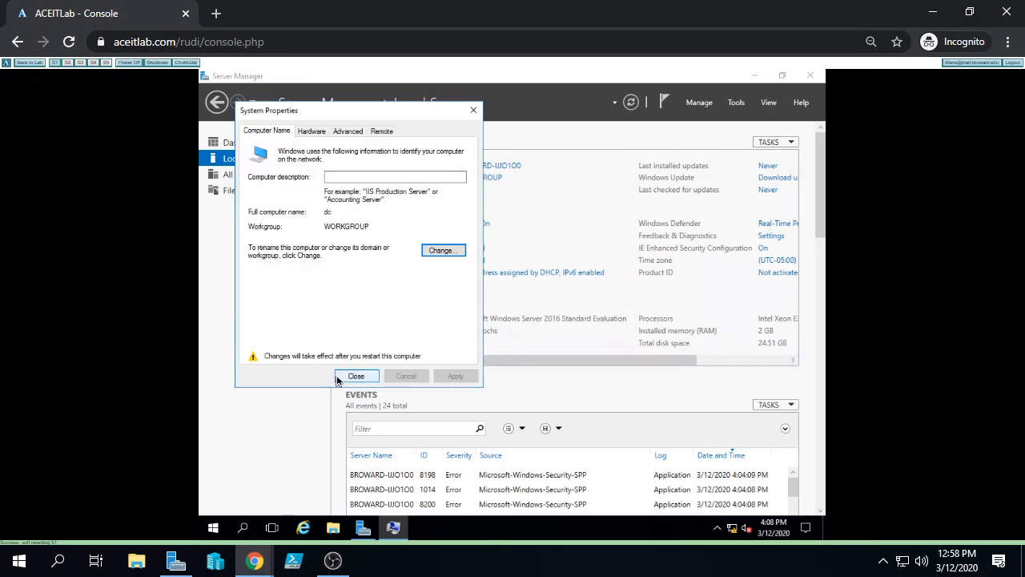
{"action": "left_click", "coordinate": [338, 381]}
Restart the server now, then send Ctrl-Alt-Del to reach the Administrator sign-in screen
{"action": "left_click", "coordinate": [526, 313]}
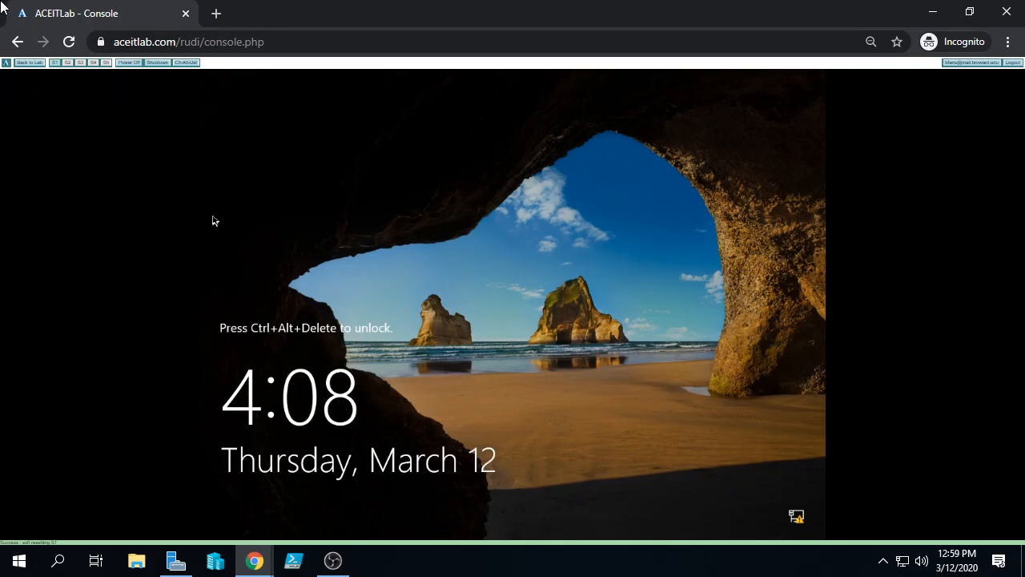
{"action": "left_click", "coordinate": [187, 64]}
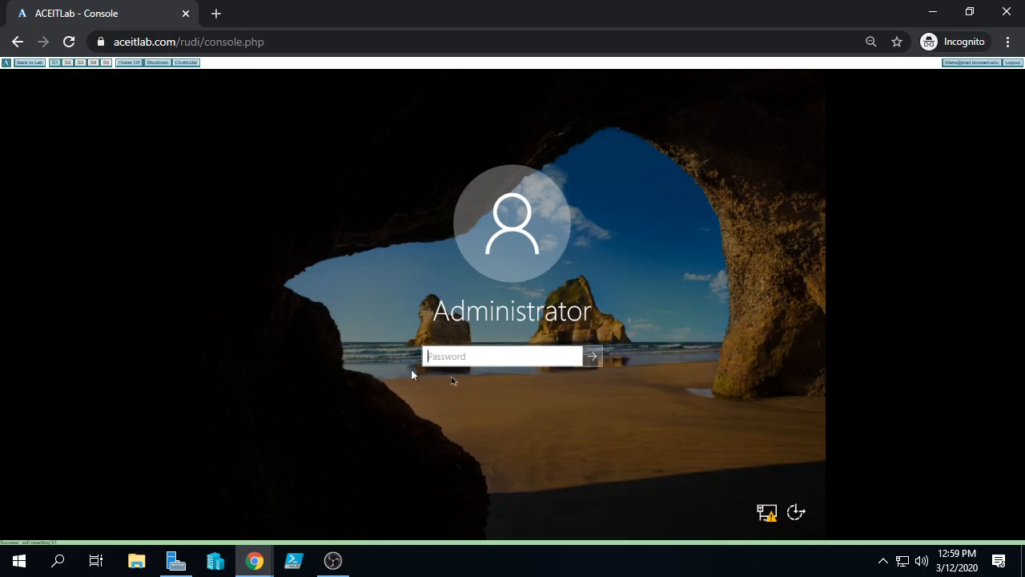
Sign in as Administrator with the account password
{"action": "type", "text": "P"}
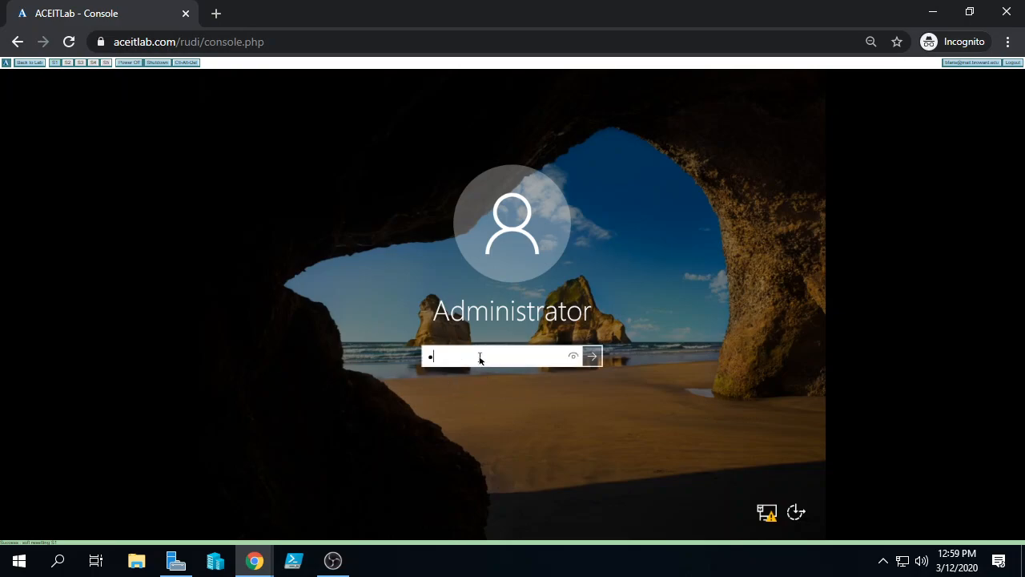
{"action": "type", "text": "a$$w0rd"}
{"action": "left_click", "coordinate": [599, 358]}
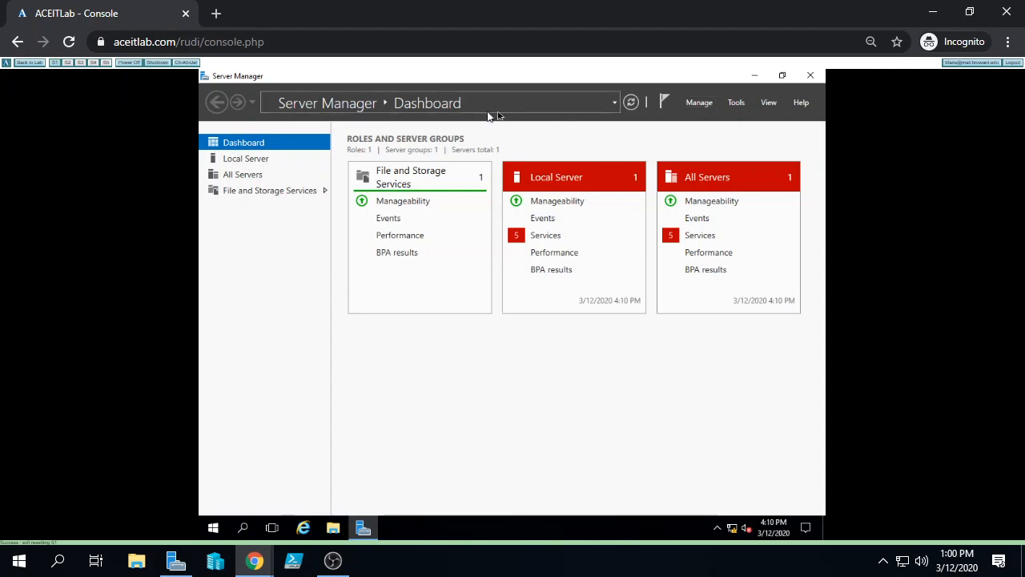
Open the Manage menu in Server Manager
{"action": "left_click", "coordinate": [698, 103]}
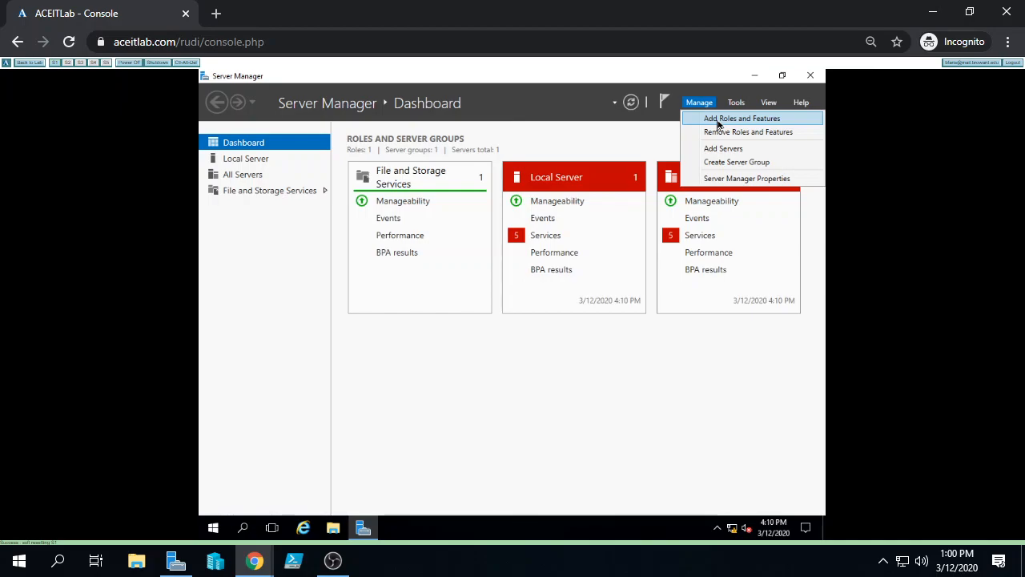
Start Add Roles and Features with role-based installation, targeting server dc
{"action": "left_click", "coordinate": [718, 120]}
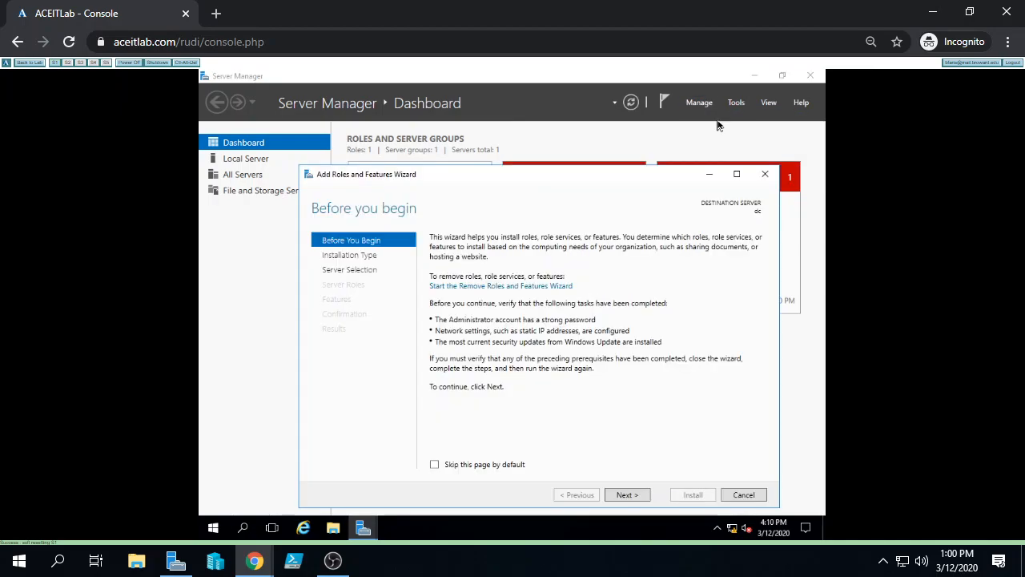
{"action": "left_click", "coordinate": [615, 498]}
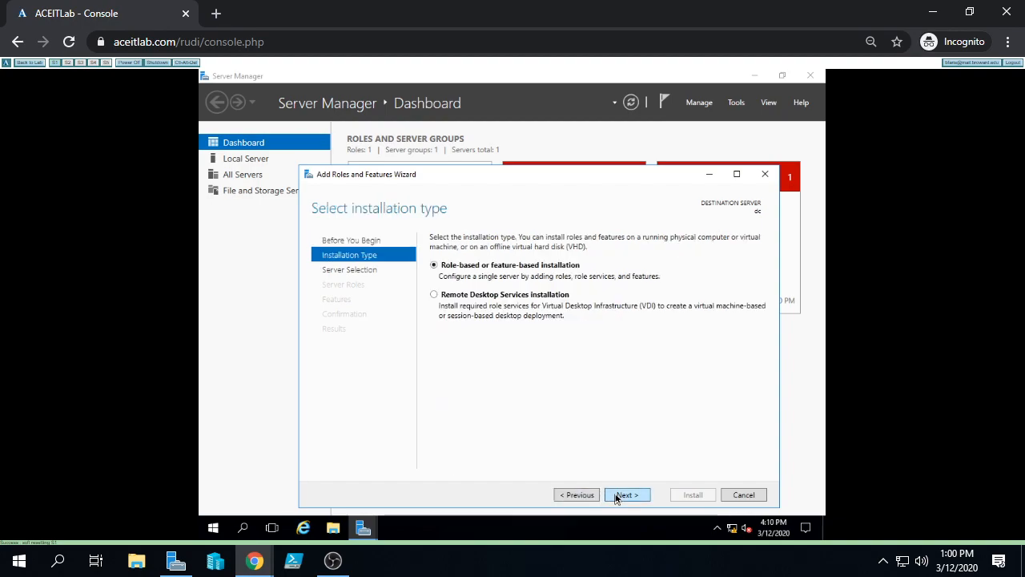
{"action": "left_click", "coordinate": [615, 498]}
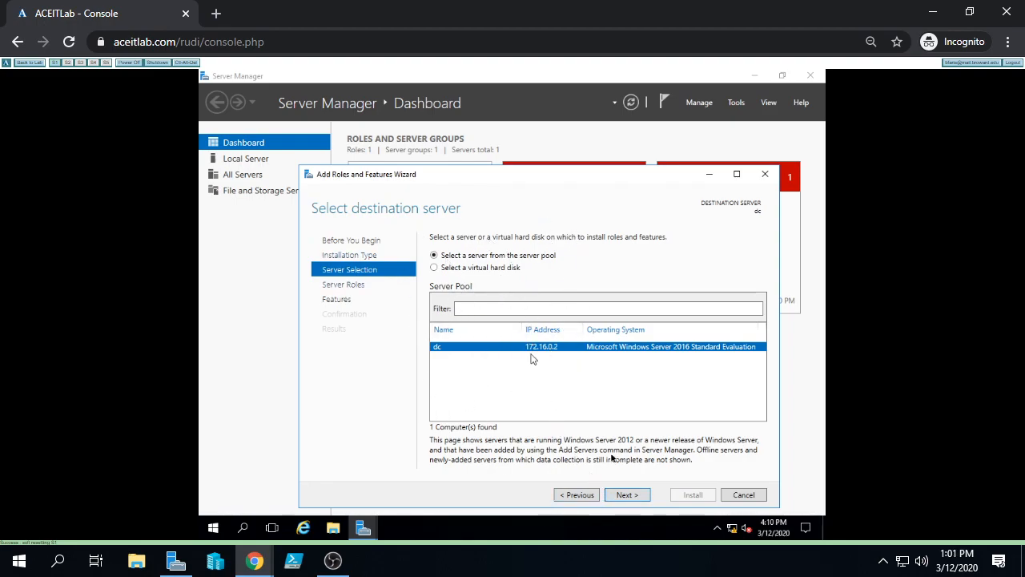
{"action": "left_click", "coordinate": [625, 495]}
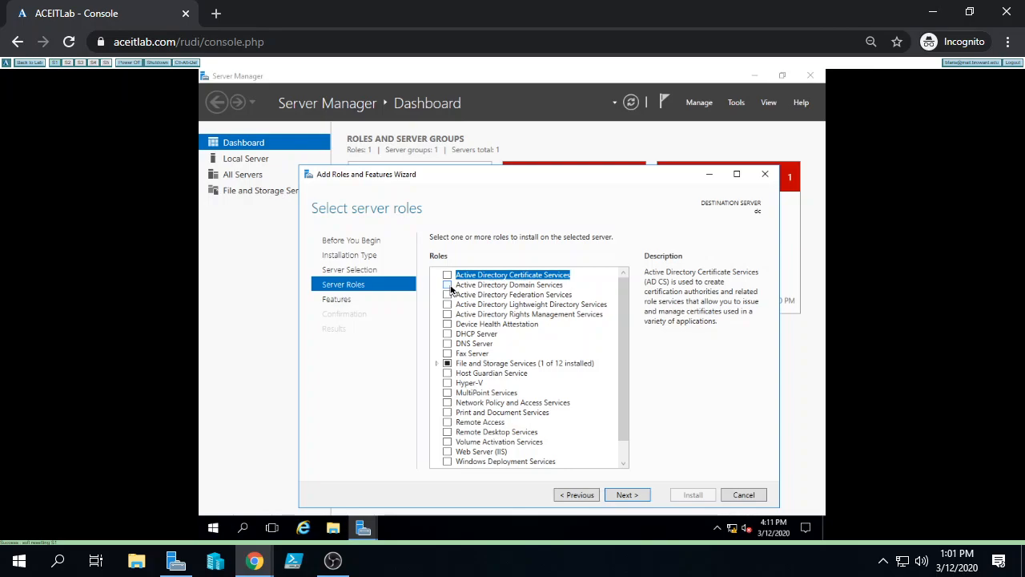
Select Active Directory Domain Services and add its Group Policy Management and AD DS tools
{"action": "left_click", "coordinate": [447, 285]}
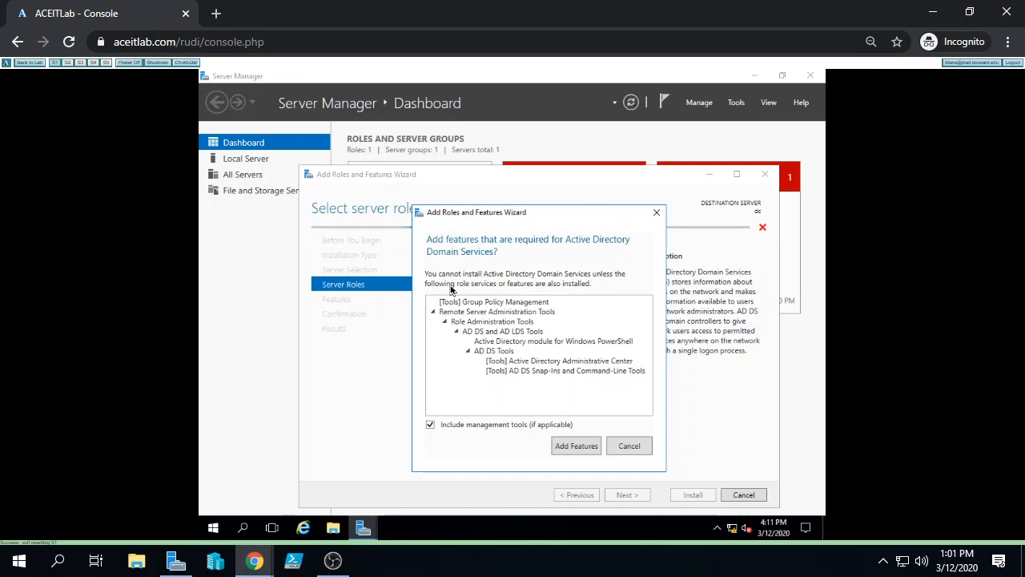
{"action": "left_click_drag", "start_coordinate": [542, 220], "coordinate": [659, 155]}
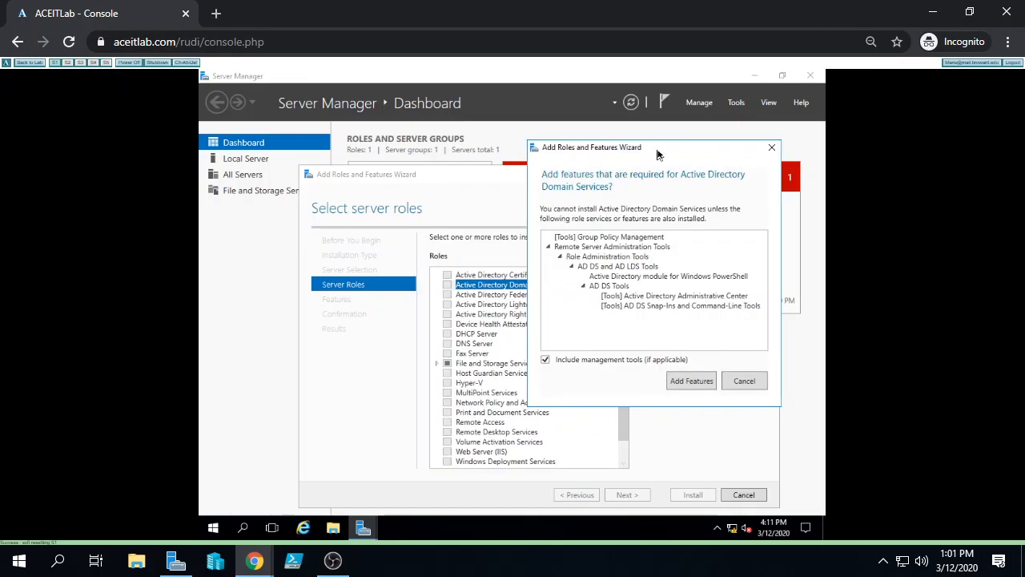
{"action": "left_click", "coordinate": [691, 381]}
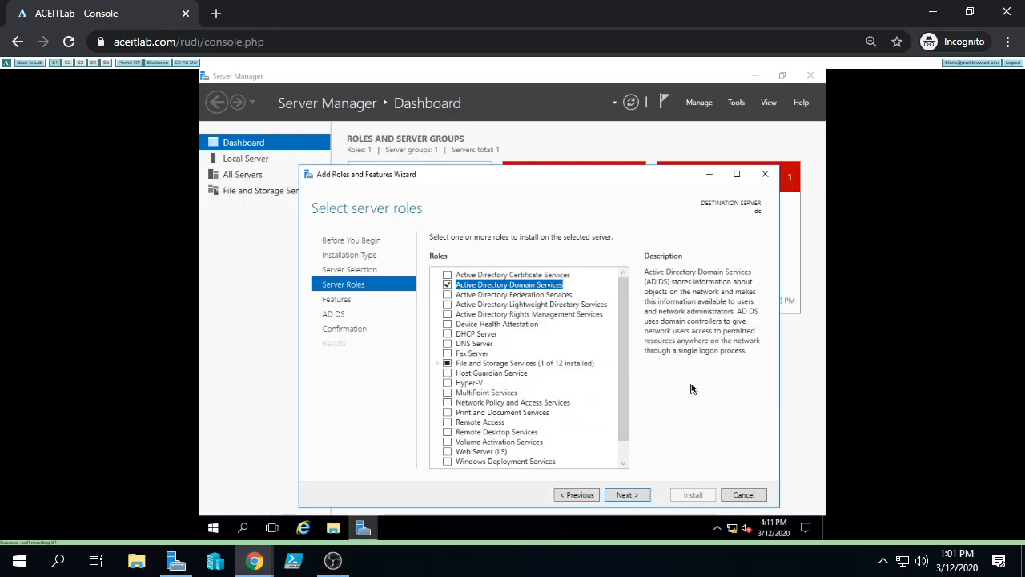
Allow automatic restart if required and install AD DS with its tools on dc
{"action": "left_click", "coordinate": [628, 495]}
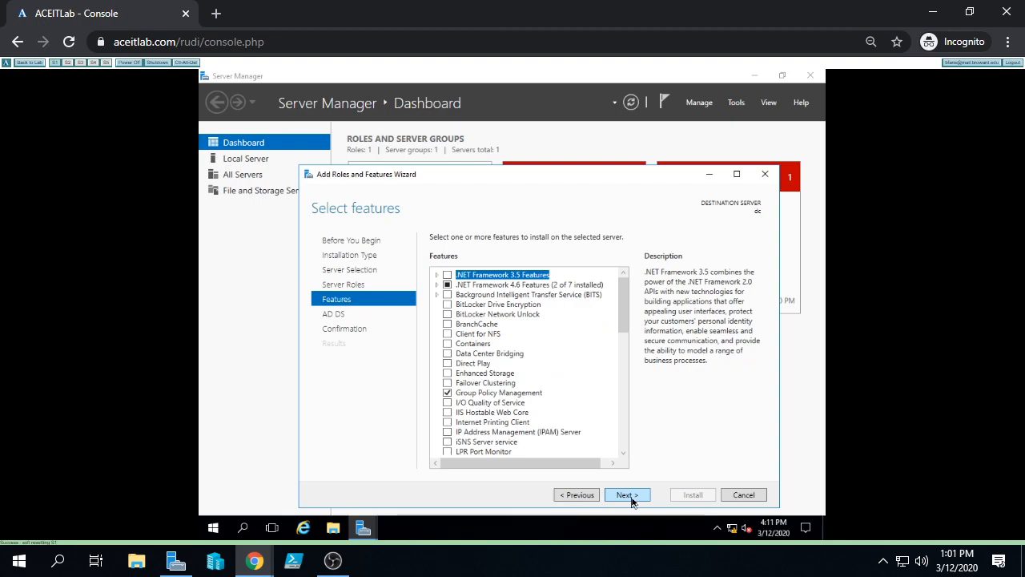
{"action": "left_click", "coordinate": [629, 495]}
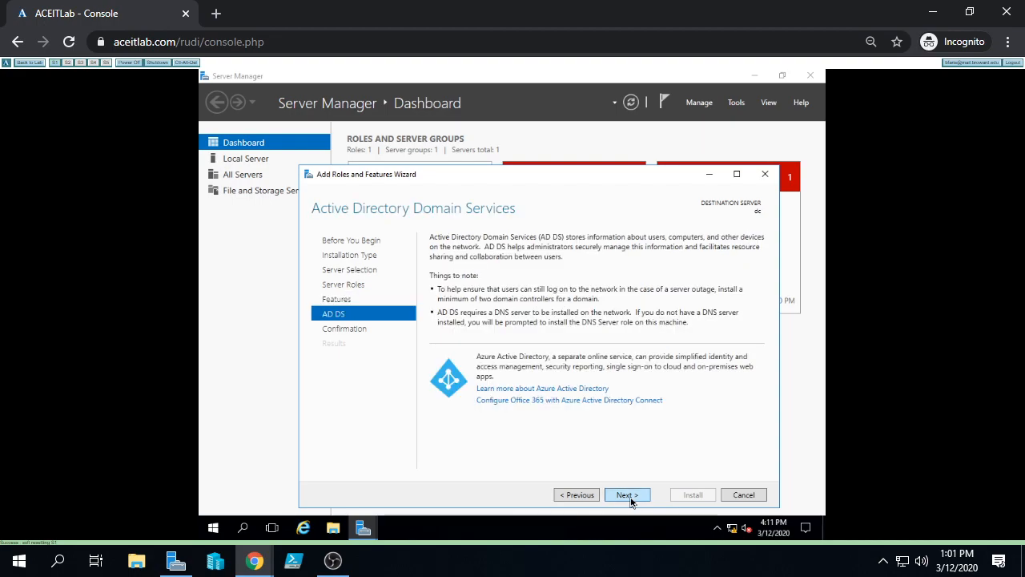
{"action": "left_click", "coordinate": [629, 496]}
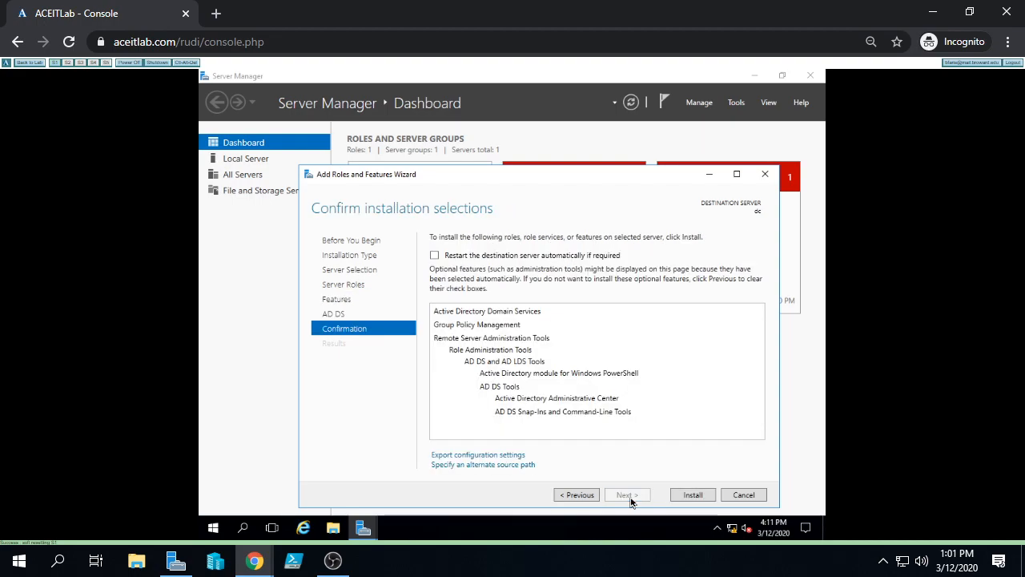
{"action": "left_click", "coordinate": [435, 256]}
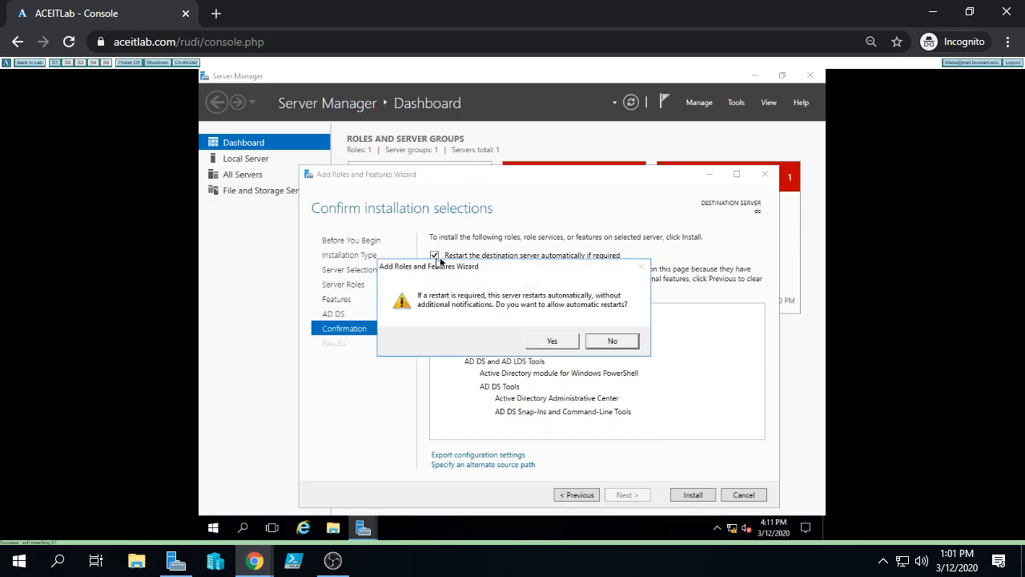
{"action": "left_click", "coordinate": [553, 341]}
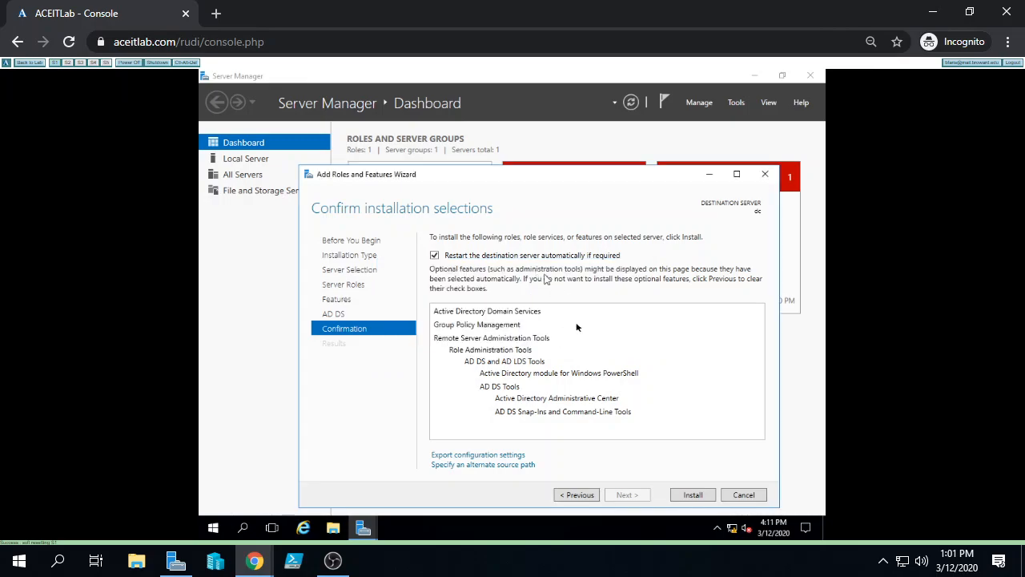
{"action": "left_click", "coordinate": [690, 496]}
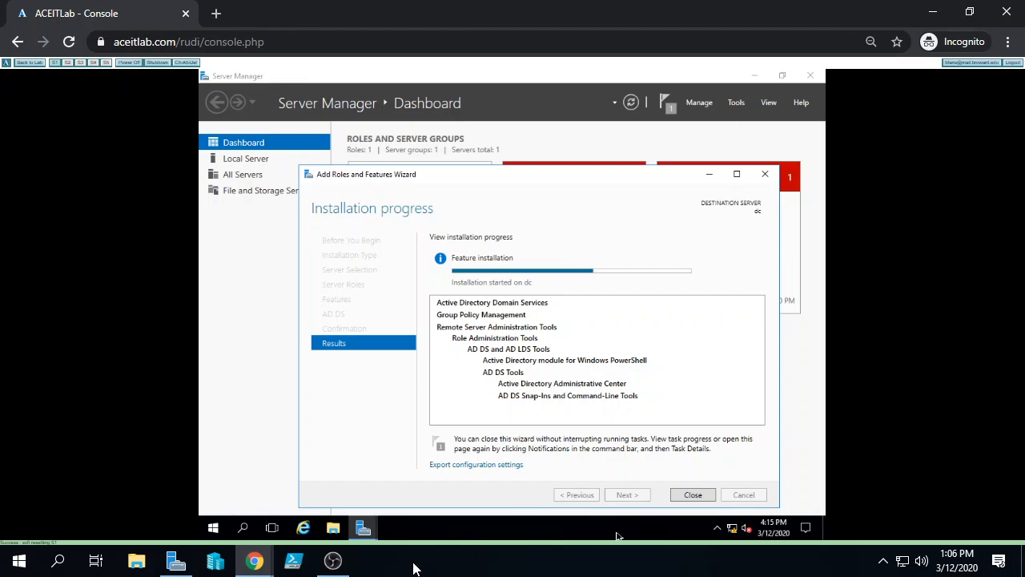
Bring up the ACEITLab Manage page for class CTS1390C
{"action": "left_click", "coordinate": [333, 561]}
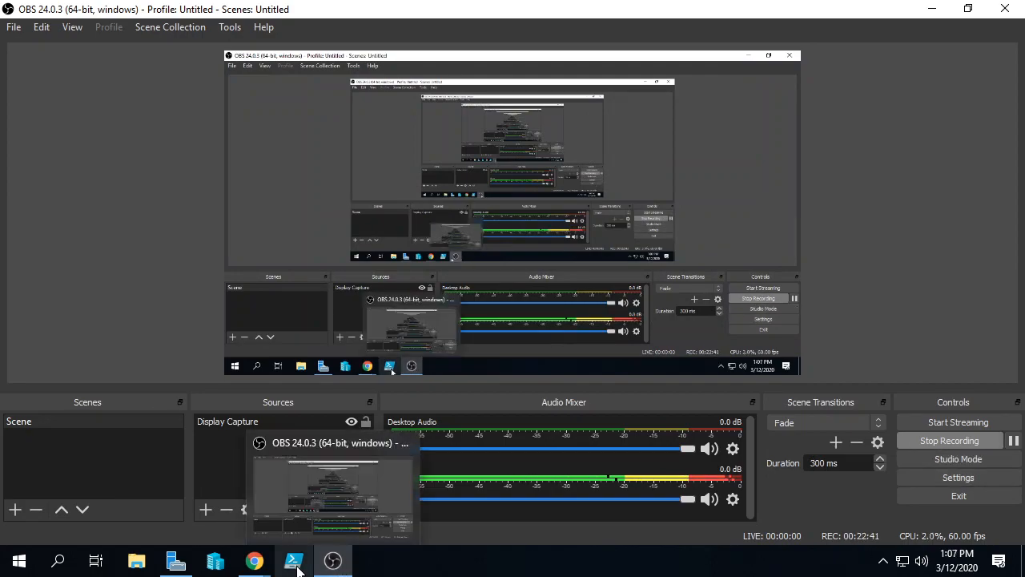
{"action": "mouse_move", "coordinate": [254, 561]}
{"action": "left_click", "coordinate": [232, 506]}
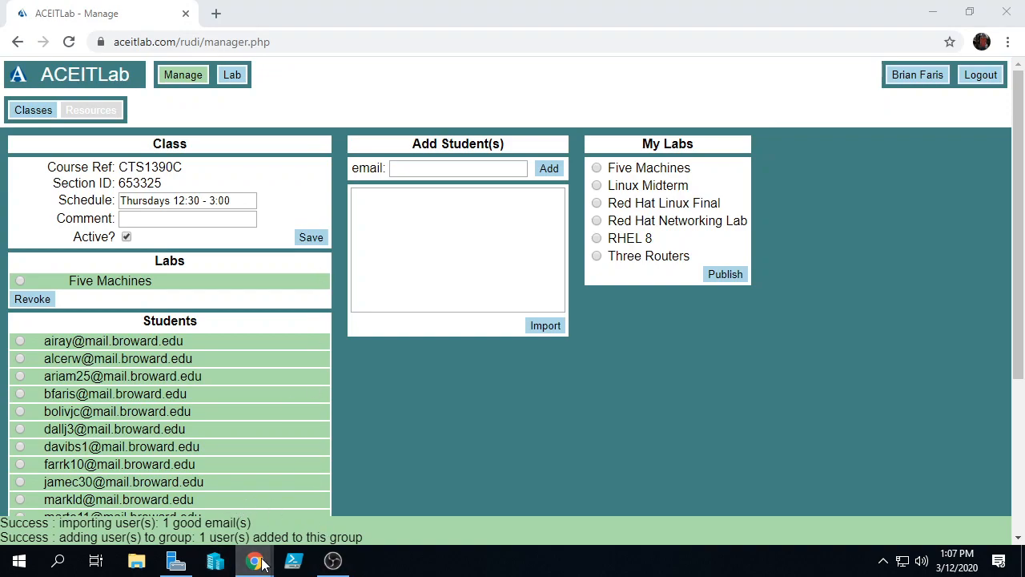
Return to the ACEITLab server console window in Chrome
{"action": "mouse_move", "coordinate": [254, 560]}
{"action": "left_click", "coordinate": [345, 488]}
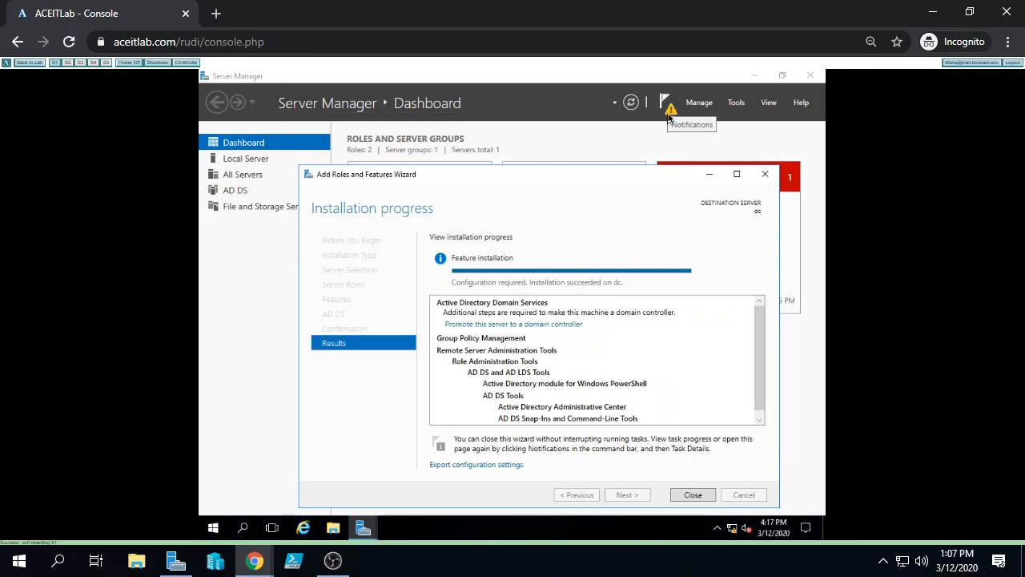
Start the domain controller promotion, add a new forest with root domain contoso.com, and continue
{"action": "left_click", "coordinate": [527, 324]}
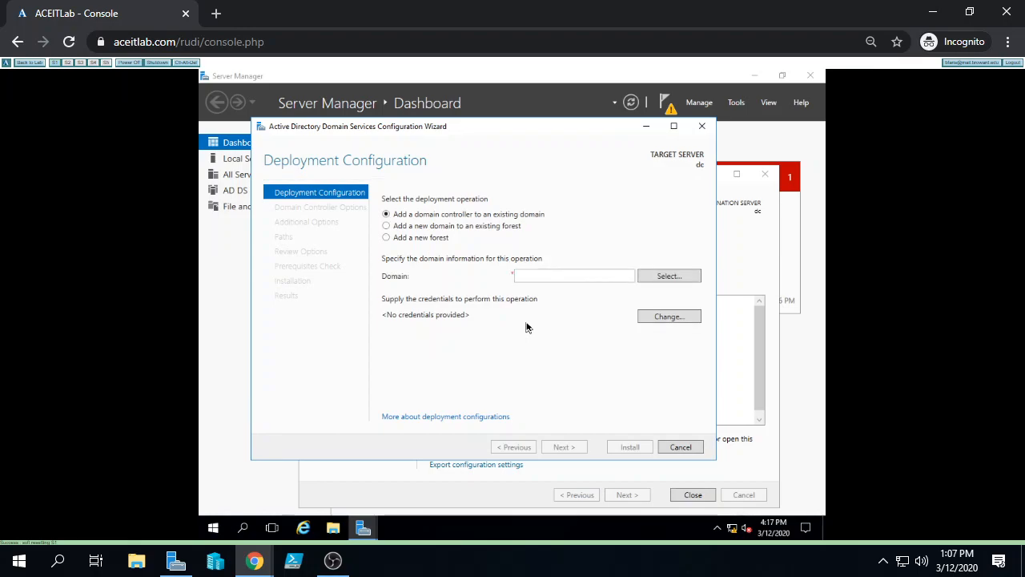
{"action": "left_click", "coordinate": [385, 238]}
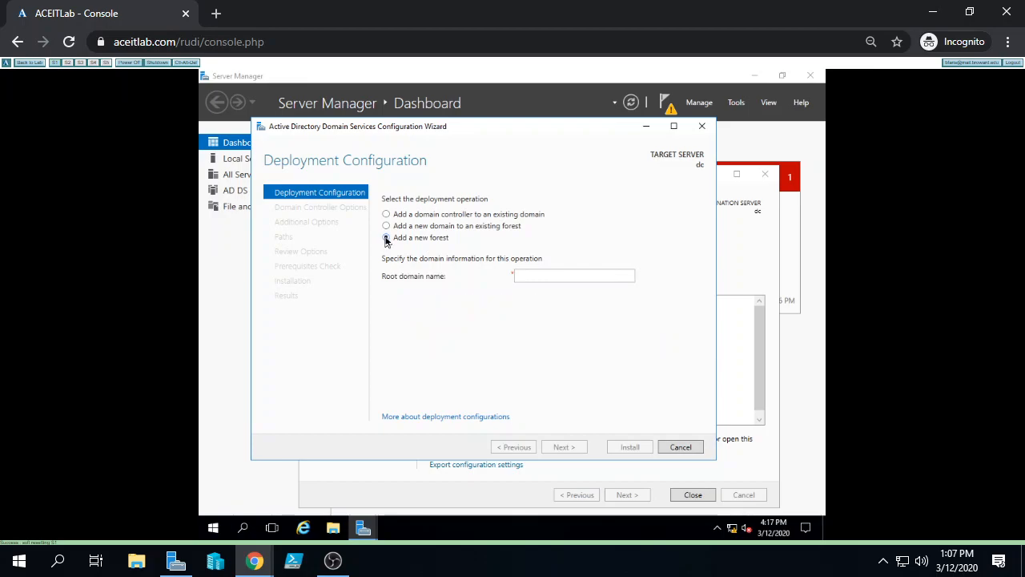
{"action": "left_click", "coordinate": [530, 277]}
{"action": "type", "text": "cont"}
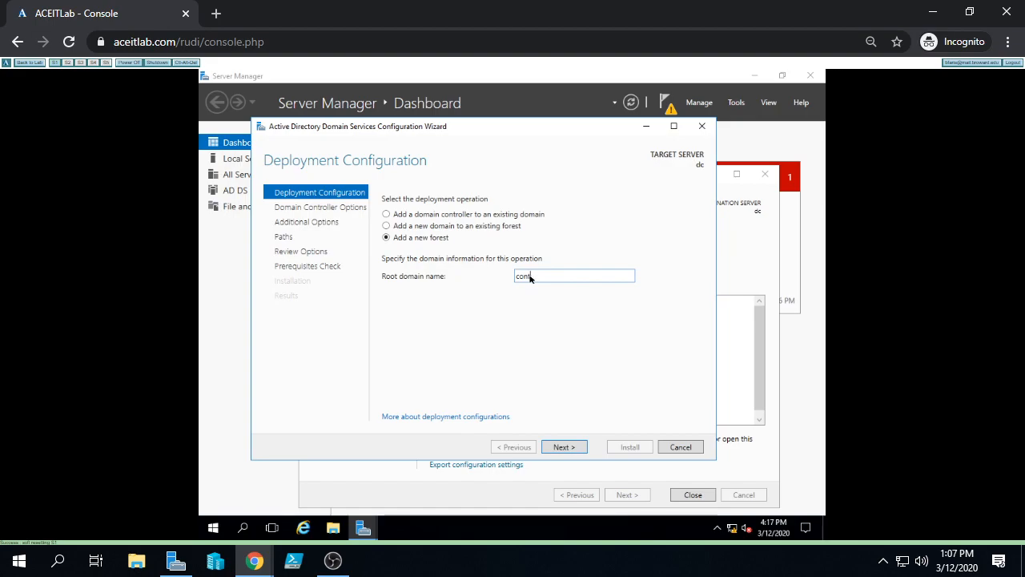
{"action": "type", "text": "oso.com"}
{"action": "left_click", "coordinate": [563, 447]}
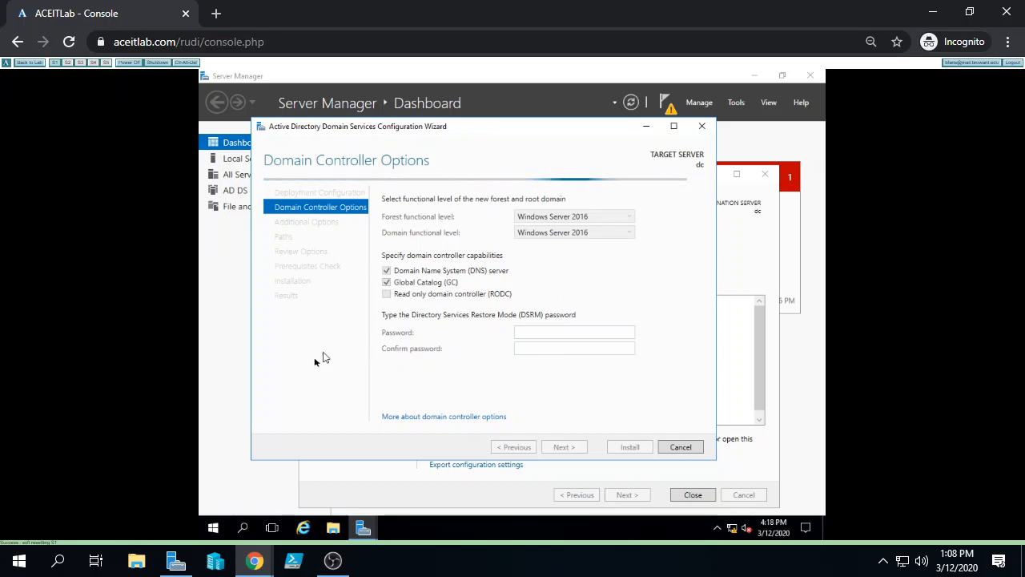
Switch to the lab management window and load a student's Five Machines lab
{"action": "left_click", "coordinate": [245, 565]}
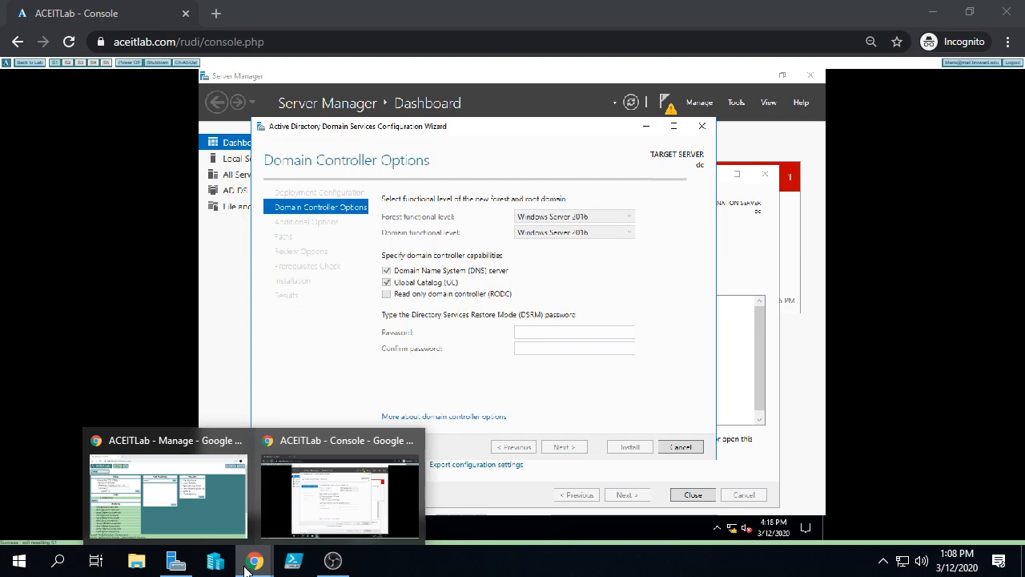
{"action": "left_click", "coordinate": [201, 508]}
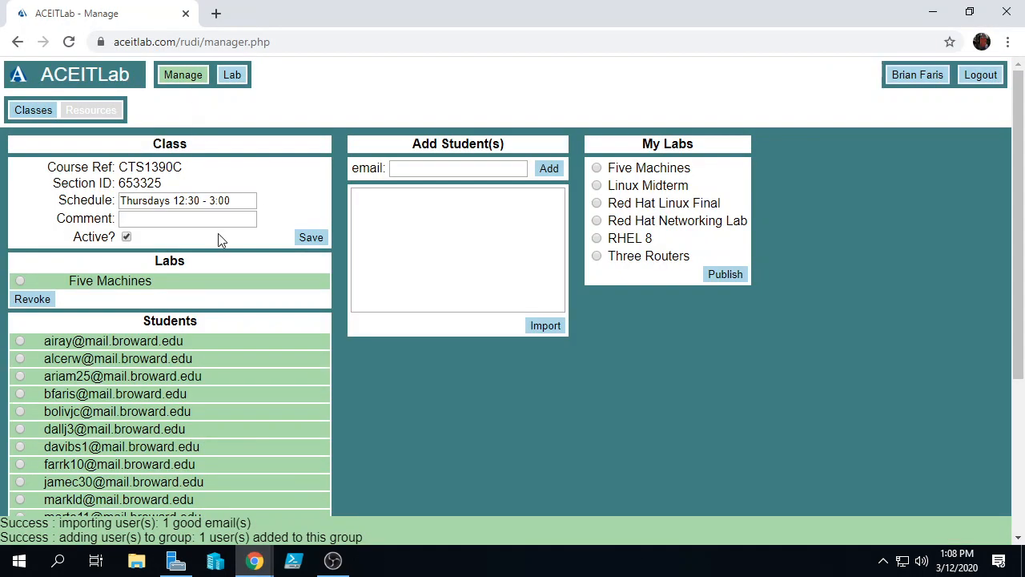
{"action": "left_click", "coordinate": [232, 75]}
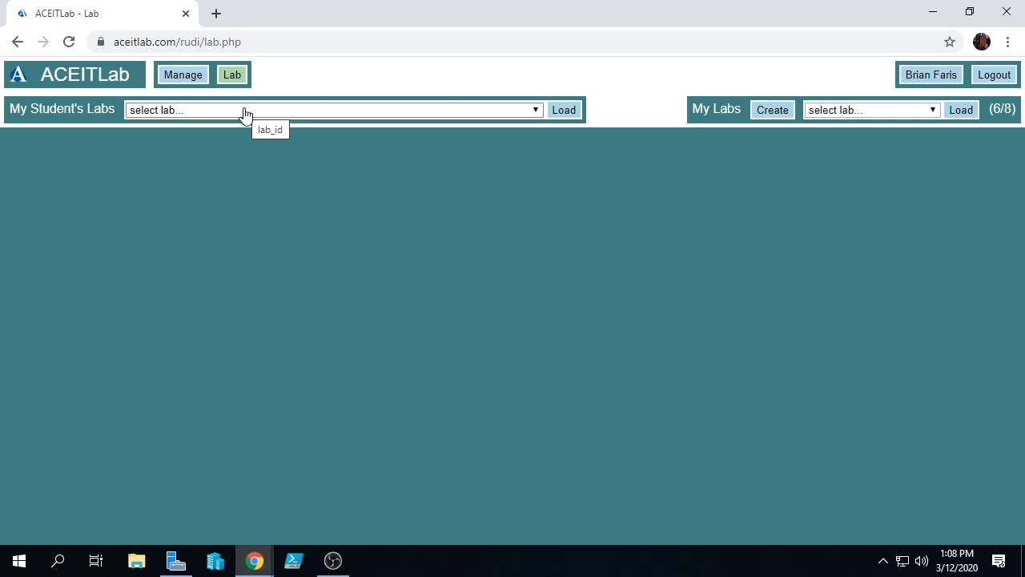
{"action": "left_click", "coordinate": [245, 112]}
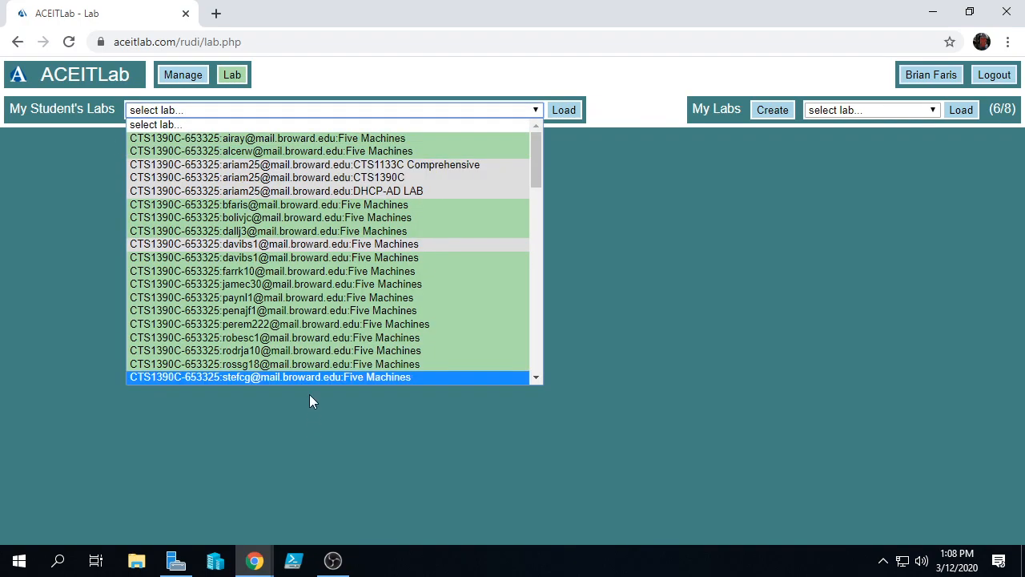
{"action": "scroll", "coordinate": [311, 303], "scroll_direction": "down", "scroll_amount": 5}
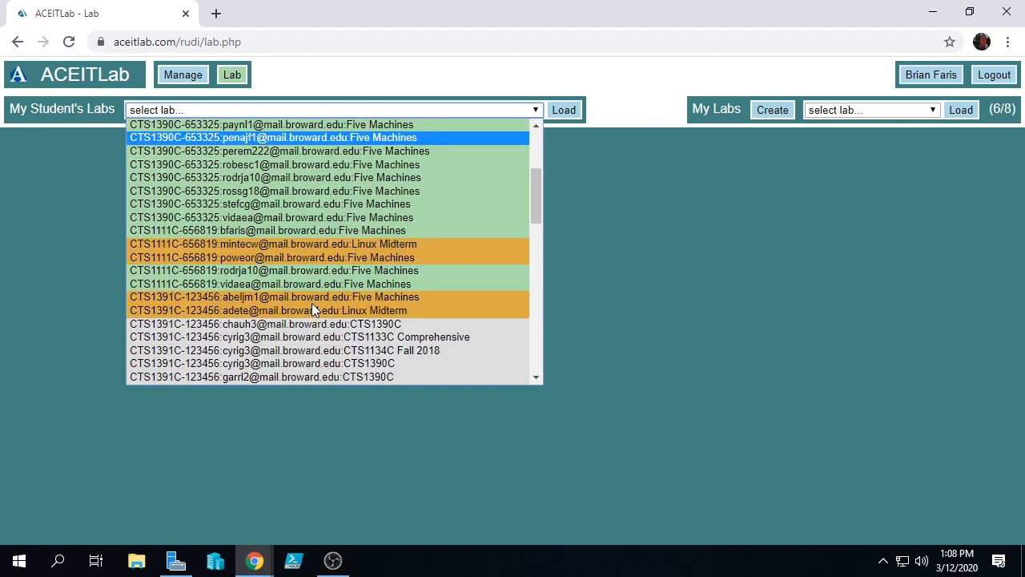
{"action": "left_click", "coordinate": [290, 207]}
{"action": "left_click", "coordinate": [571, 114]}
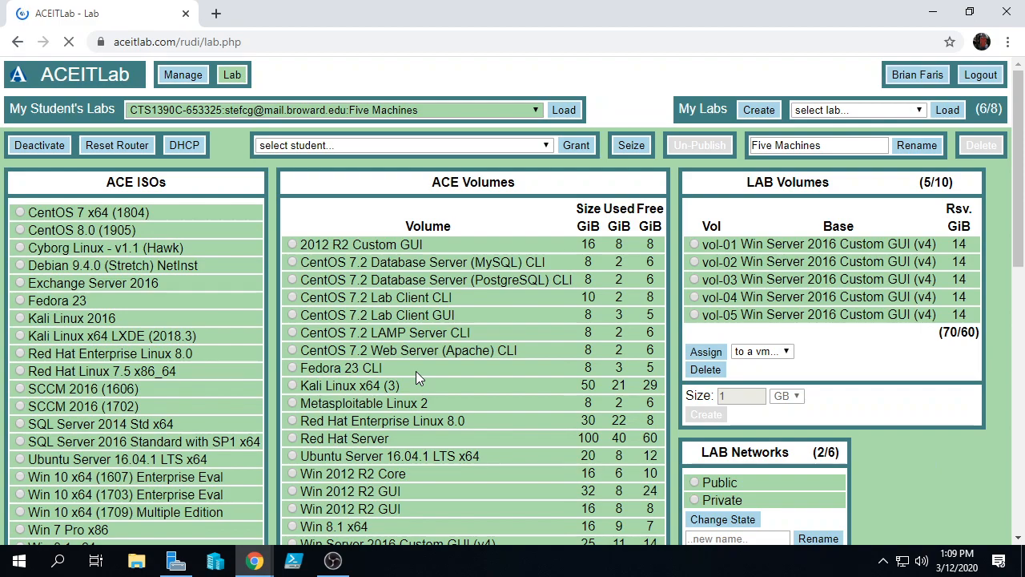
Open the console of the lab's S1 machine
{"action": "scroll", "coordinate": [415, 378], "scroll_direction": "down", "scroll_amount": 4}
{"action": "scroll", "coordinate": [416, 377], "scroll_direction": "down", "scroll_amount": 4}
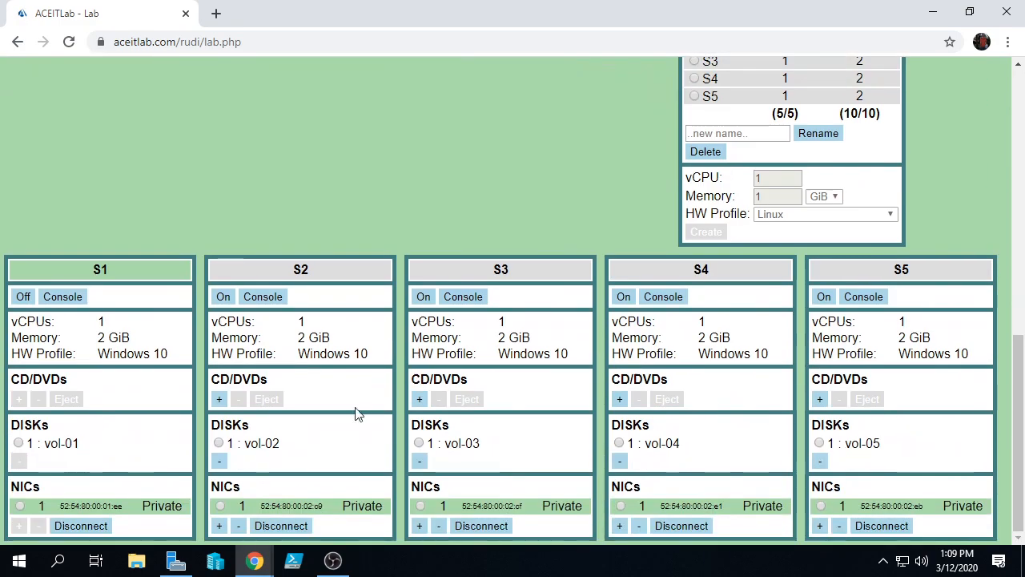
{"action": "left_click", "coordinate": [68, 299]}
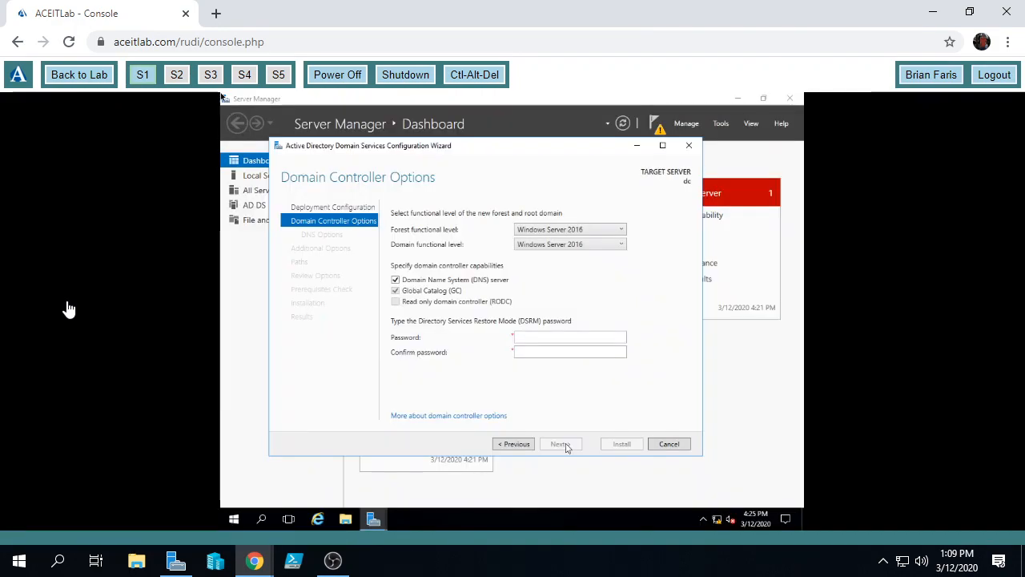
Enter the DSRM password and its confirmation in the student's S1 console
{"action": "left_click", "coordinate": [555, 338]}
{"action": "type", "text": "P"}
{"action": "type", "text": "•••••••"}
{"action": "key", "text": "Tab"}
{"action": "type", "text": "•"}
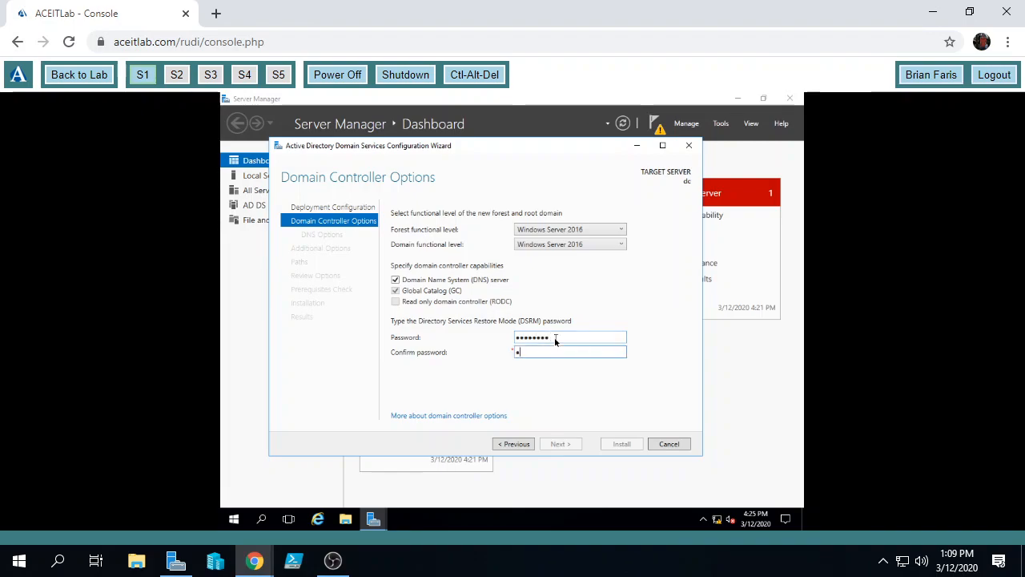
{"action": "type", "text": "•••••••"}
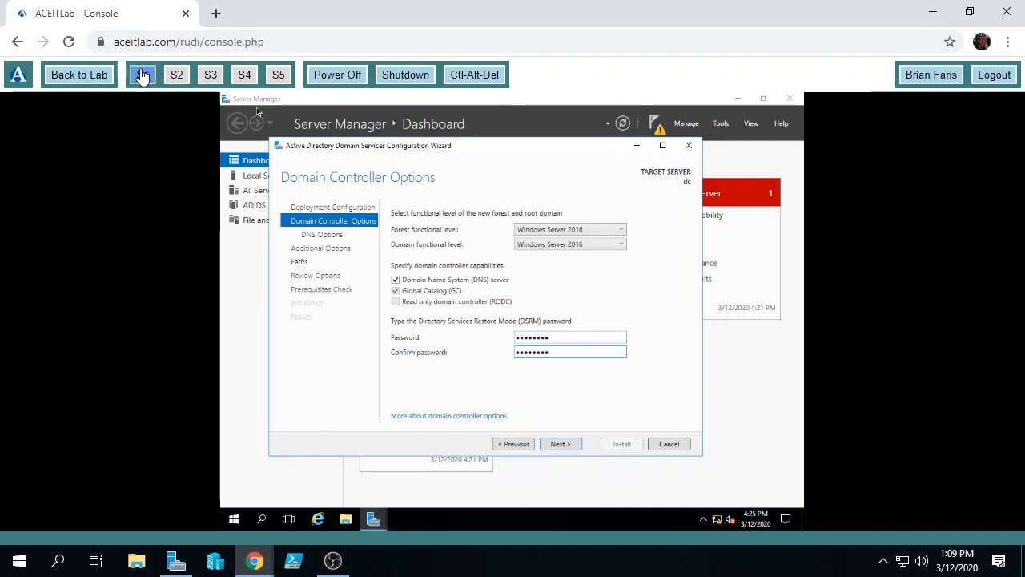
Return to the lab overview page and bring back the original console window
{"action": "left_click", "coordinate": [60, 74]}
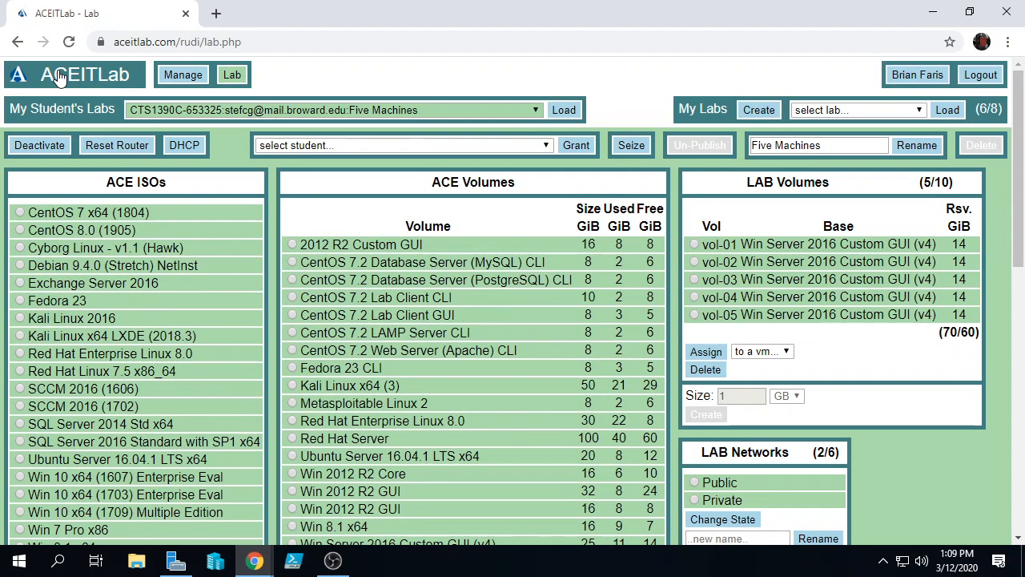
{"action": "mouse_move", "coordinate": [255, 560]}
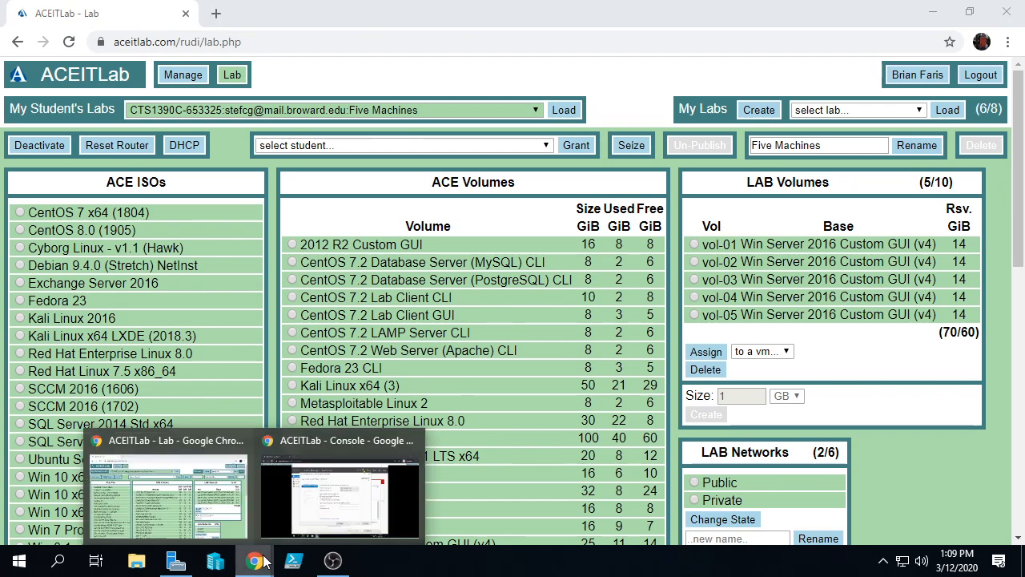
{"action": "left_click", "coordinate": [329, 516]}
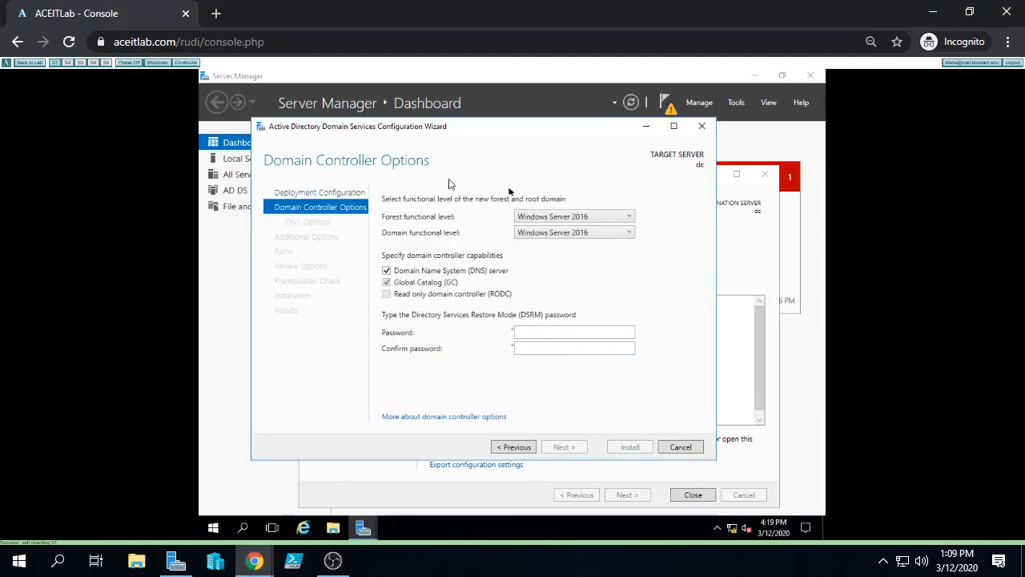
Fill both DSRM password fields with the matching password, submit, then return to Domain Controller Options
{"action": "left_click", "coordinate": [543, 335]}
{"action": "type", "text": "********"}
{"action": "key", "text": "Tab"}
{"action": "type", "text": "********"}
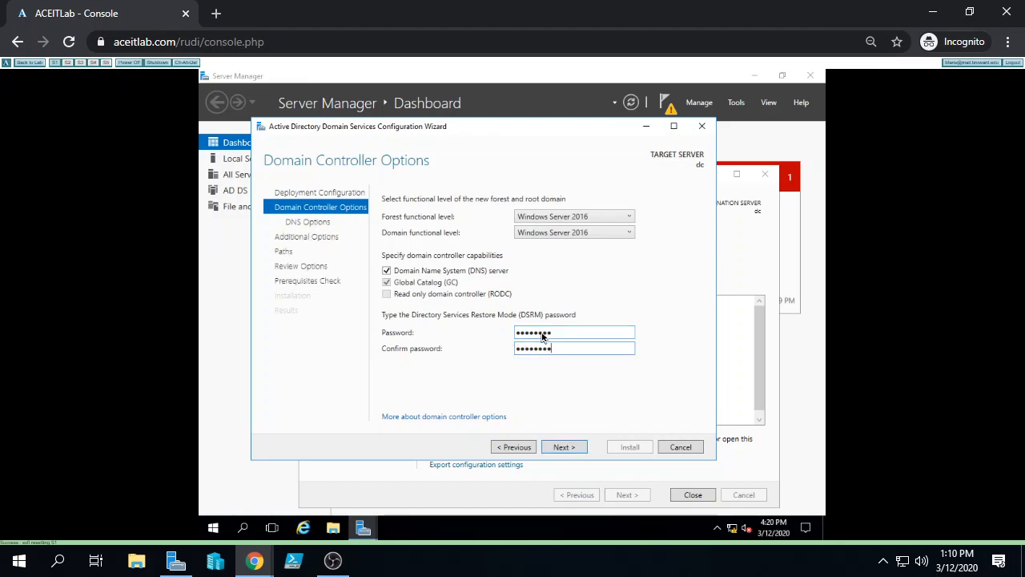
{"action": "key", "text": "Return"}
{"action": "left_click", "coordinate": [516, 447]}
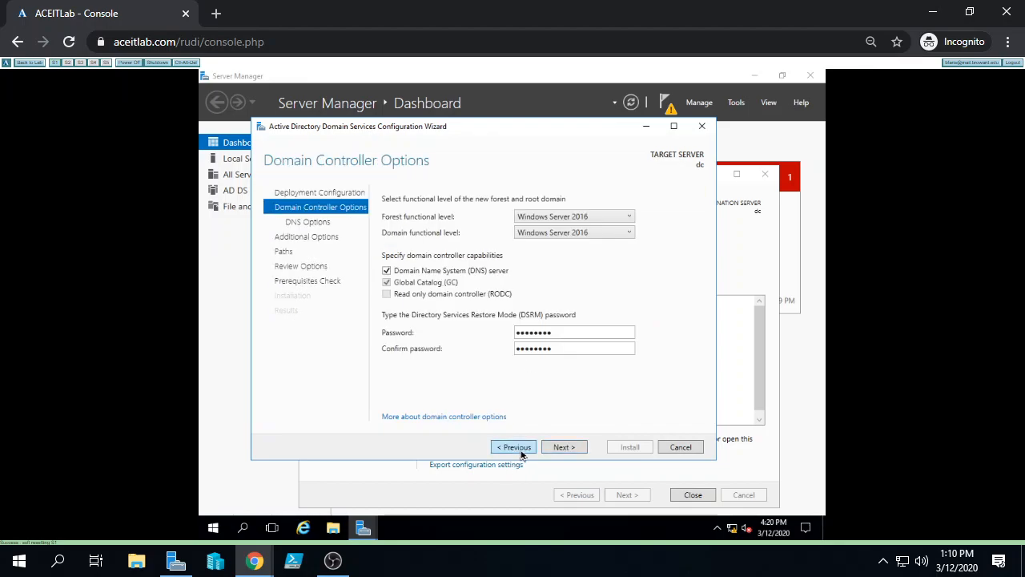
Advance through DNS Options without DNS delegation to the Additional Options page
{"action": "left_click", "coordinate": [565, 448]}
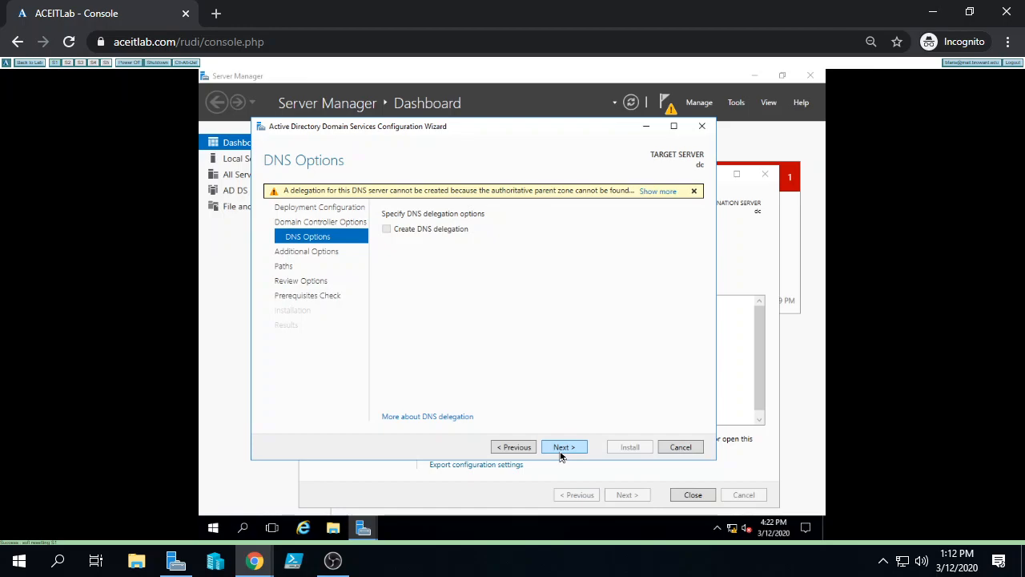
{"action": "left_click", "coordinate": [562, 451]}
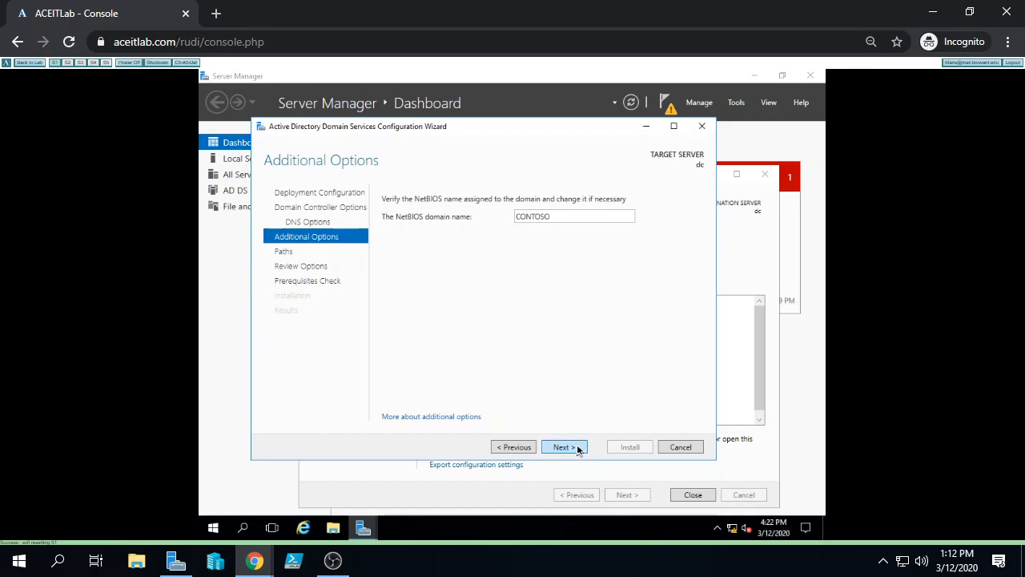
Accept CONTOSO as the NetBIOS domain name and continue the wizard
{"action": "left_click", "coordinate": [578, 449]}
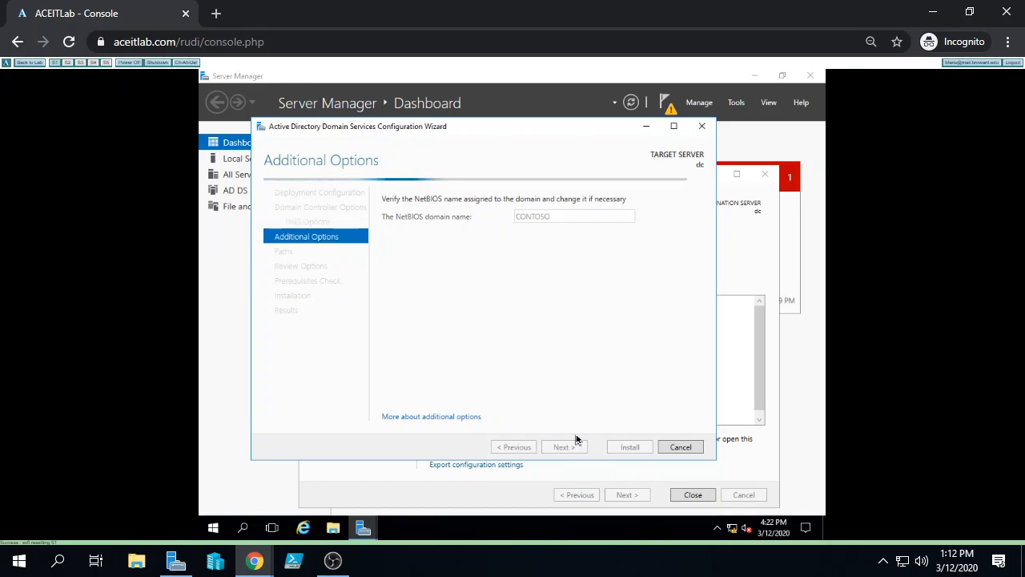
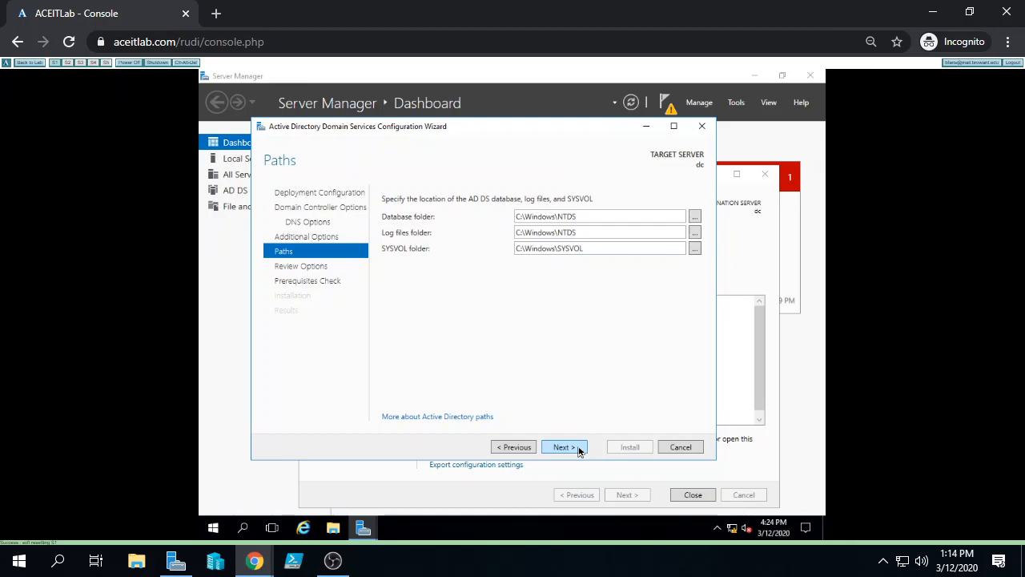
Move past the Paths page and scroll through the Review Options settings for contoso.com
{"action": "left_click", "coordinate": [579, 451]}
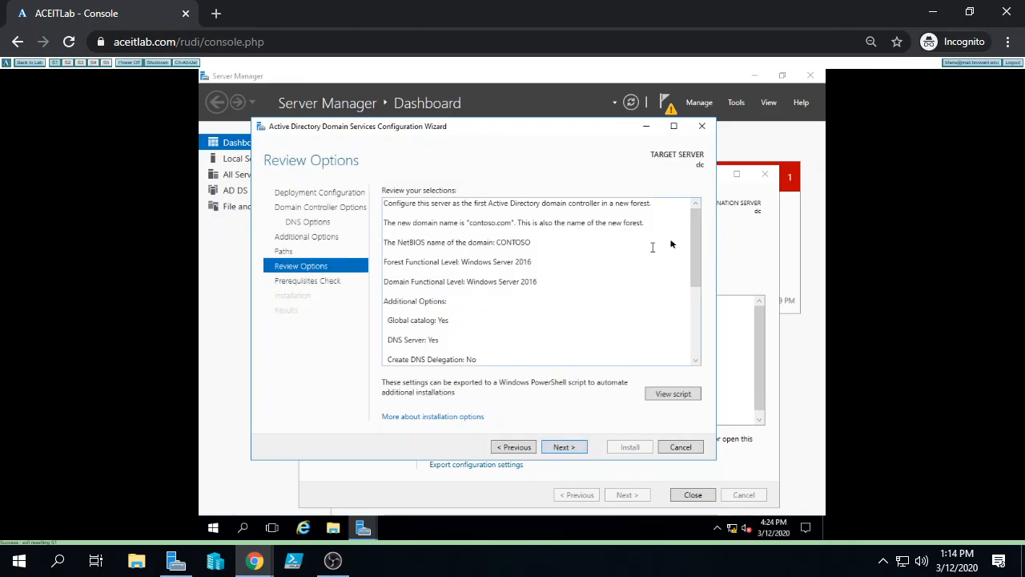
{"action": "left_click_drag", "start_coordinate": [699, 234], "coordinate": [701, 332]}
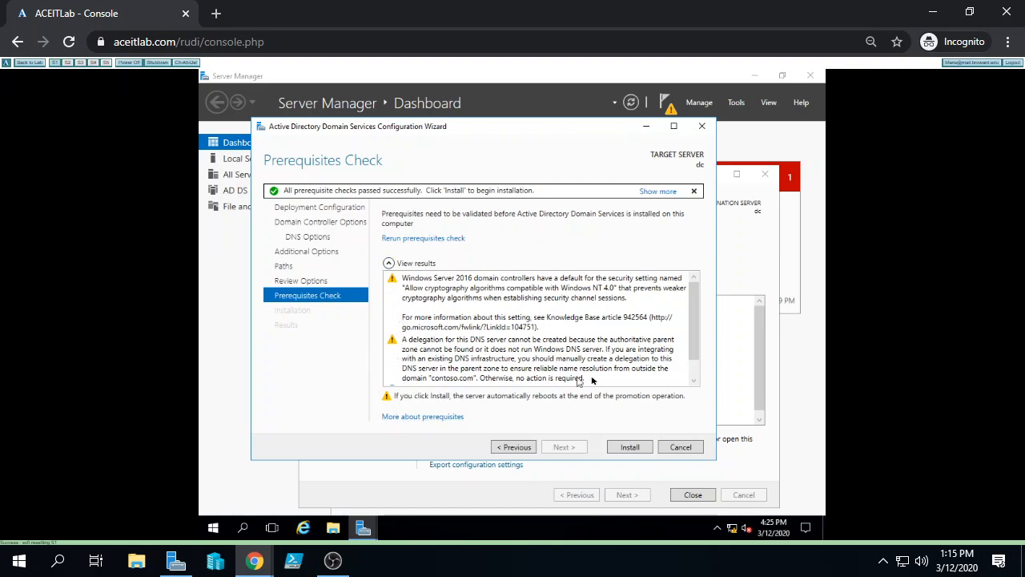
Install the domain controller promotion and wait for the server to restart to its lock screen
{"action": "left_click", "coordinate": [623, 448]}
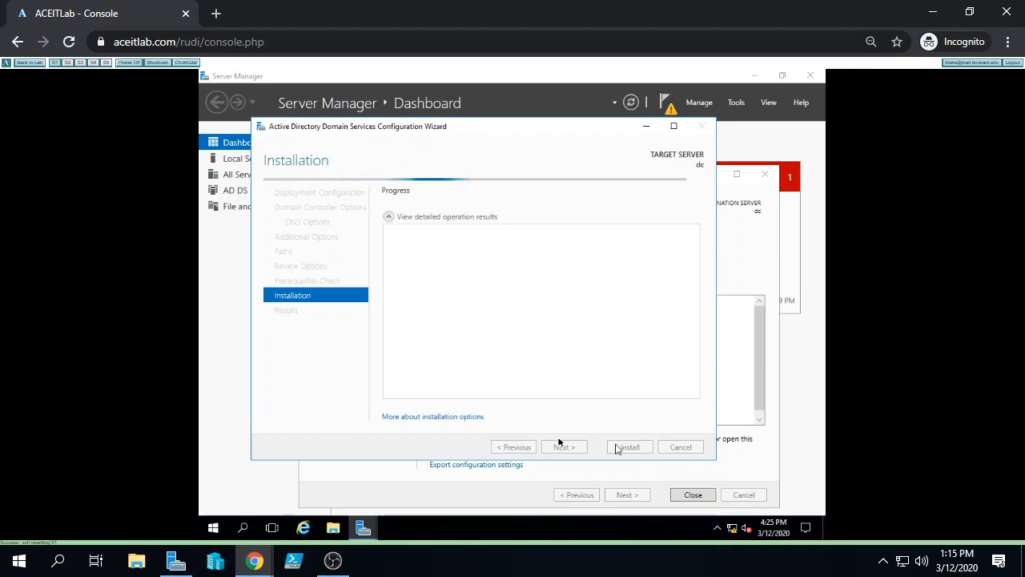
{"action": "mouse_move", "coordinate": [254, 561]}
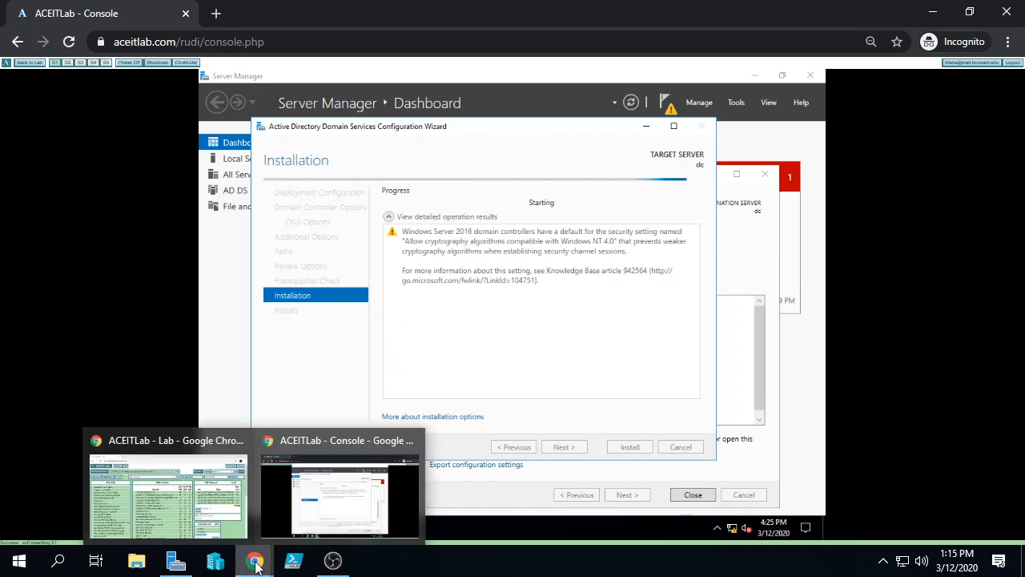
{"action": "left_click", "coordinate": [331, 561]}
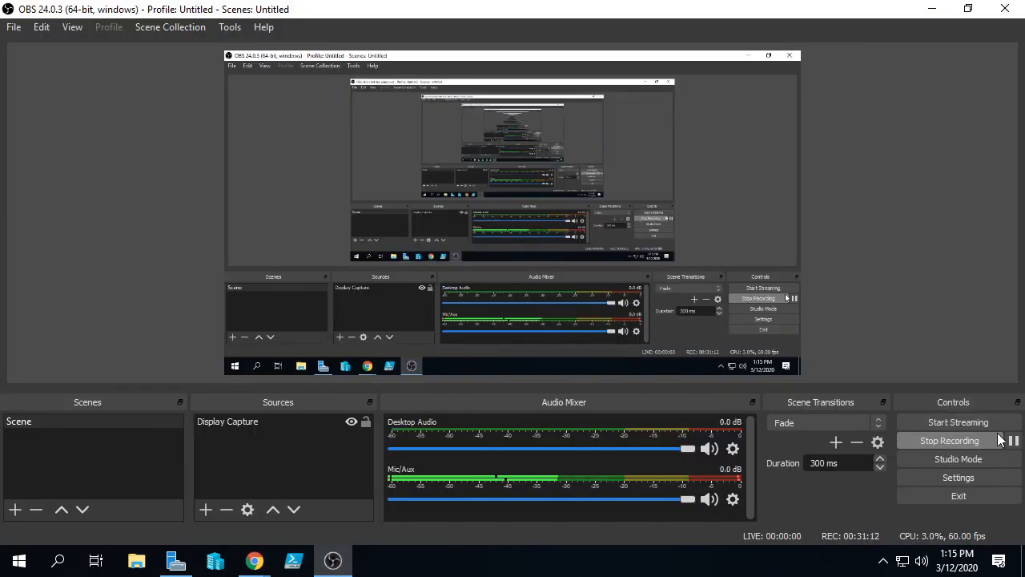
{"action": "left_click", "coordinate": [1012, 440]}
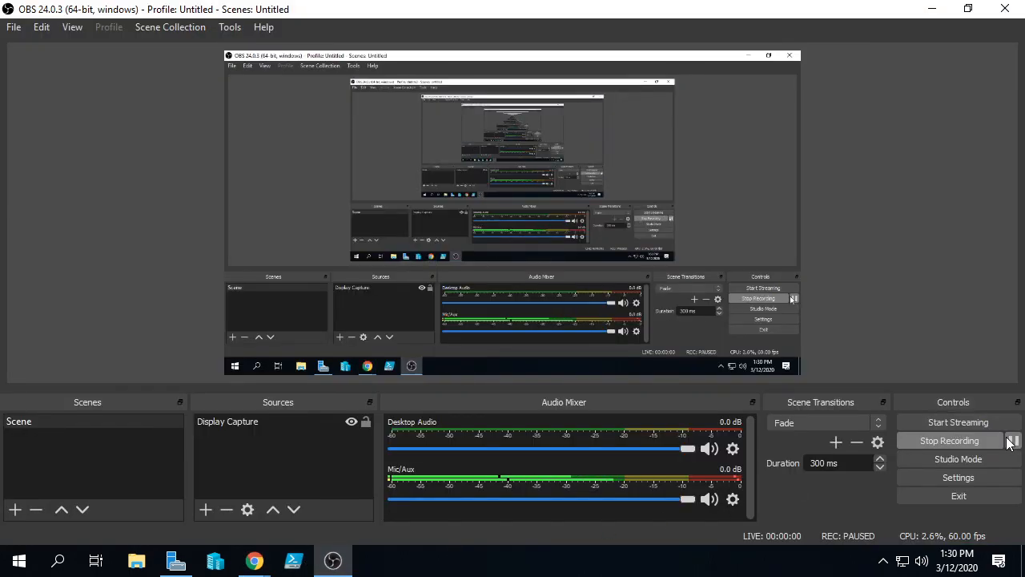
{"action": "left_click", "coordinate": [1011, 440]}
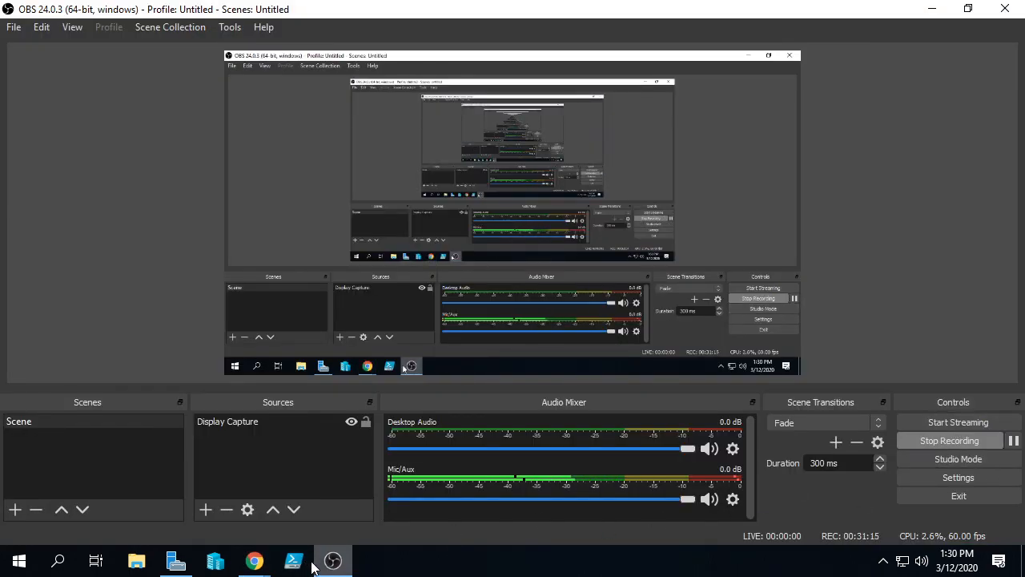
{"action": "mouse_move", "coordinate": [253, 562]}
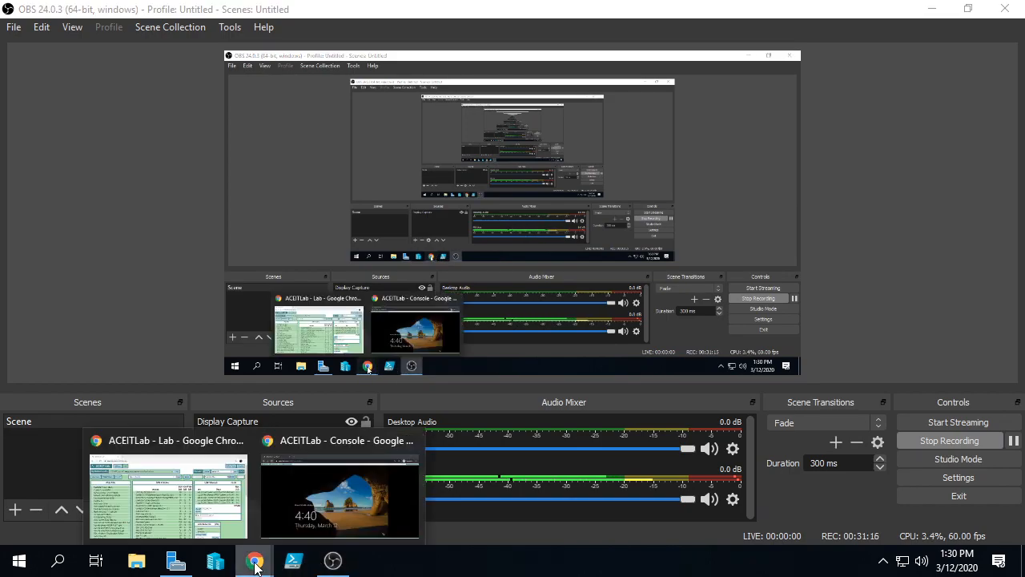
{"action": "left_click", "coordinate": [314, 490]}
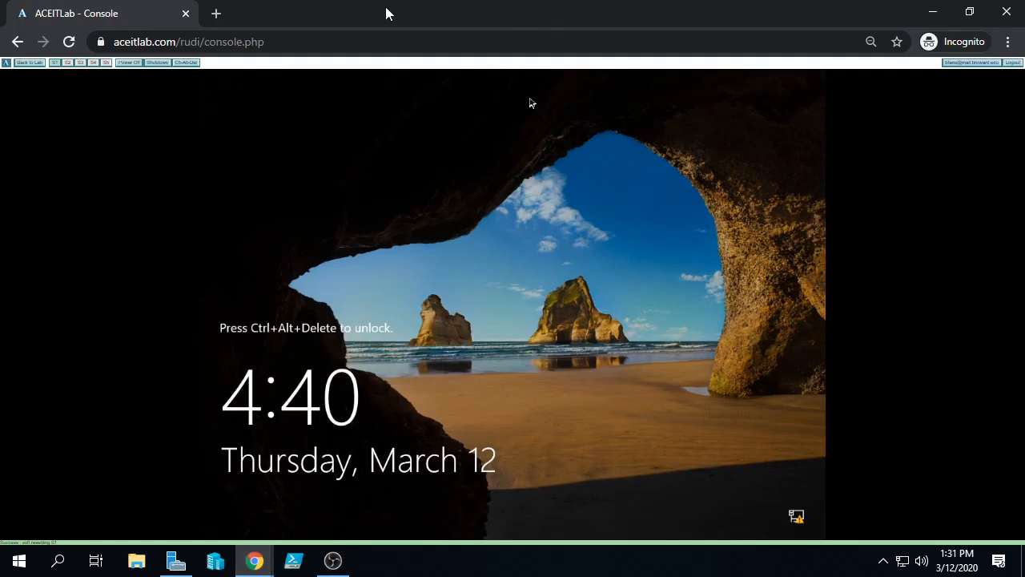
Sign in to the restarted server as the CONTOSO administrator with the account password
{"action": "left_click", "coordinate": [190, 62]}
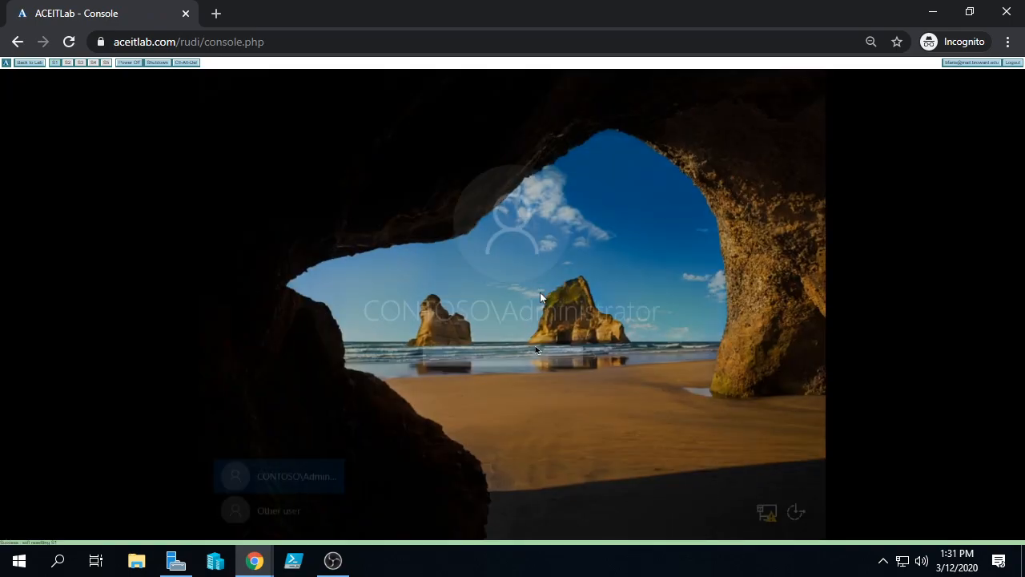
{"action": "type", "text": "Pa55w.rd"}
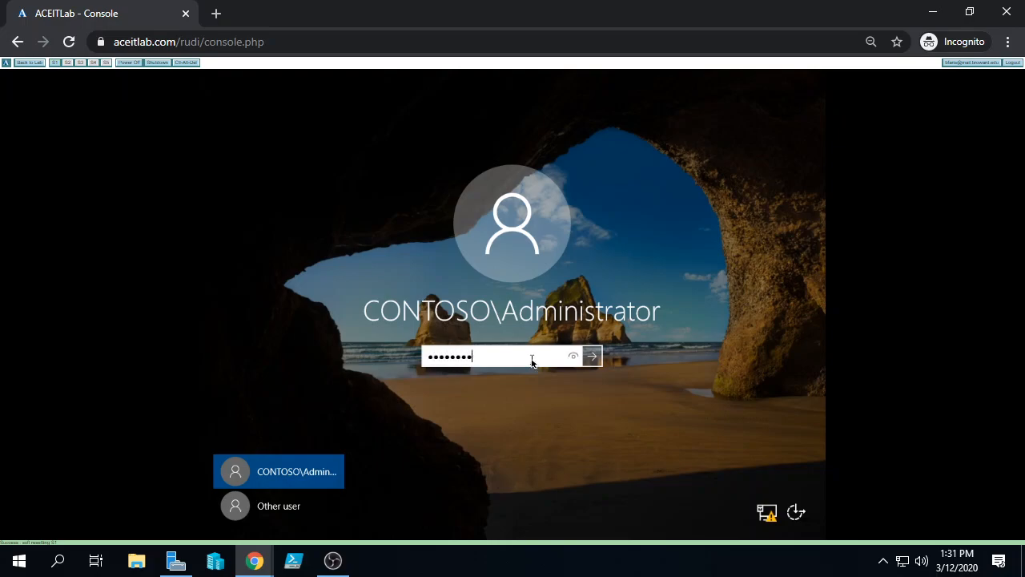
{"action": "key", "text": "Return"}
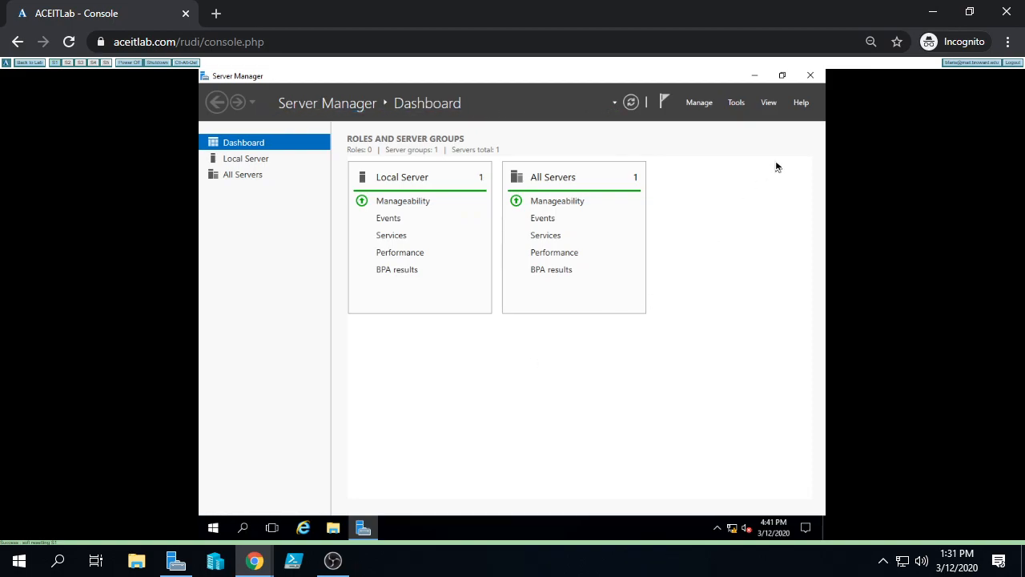
Check the Ethernet adapter's IPv4 settings (172.16.0.2, preferred DNS 127.0.0.1), then close Network Connections
{"action": "left_click", "coordinate": [233, 164]}
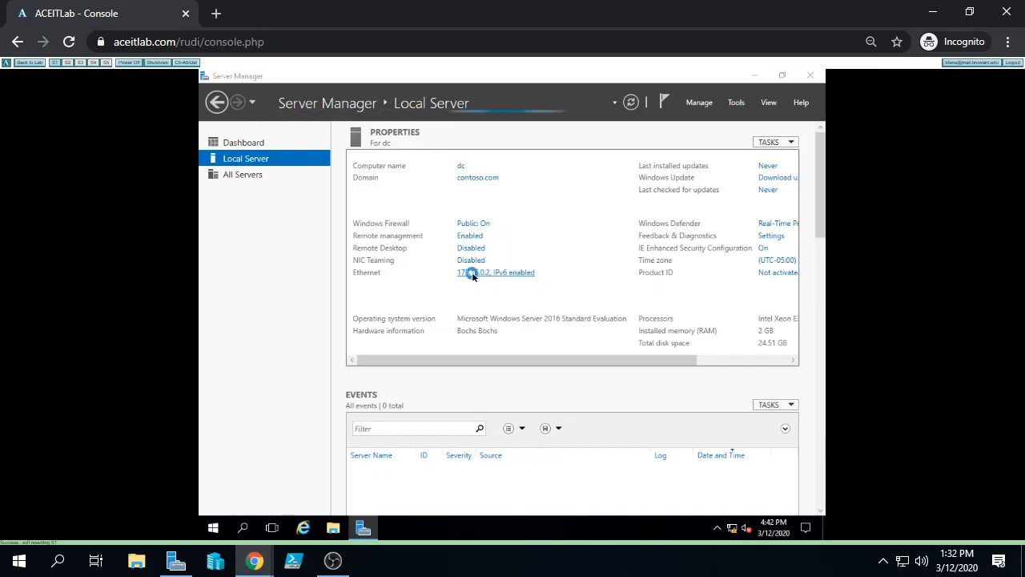
{"action": "right_click", "coordinate": [250, 142]}
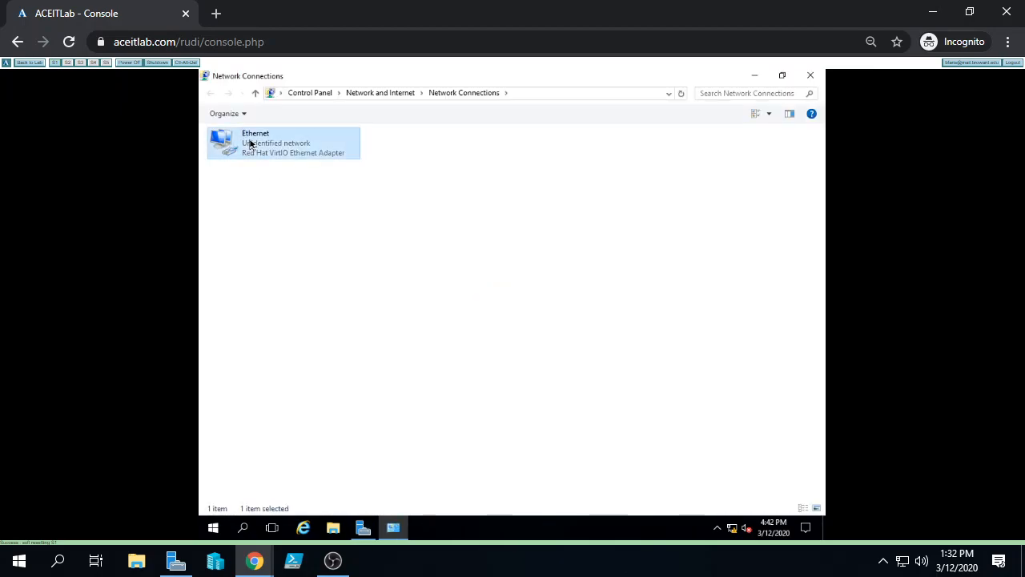
{"action": "left_click", "coordinate": [296, 257]}
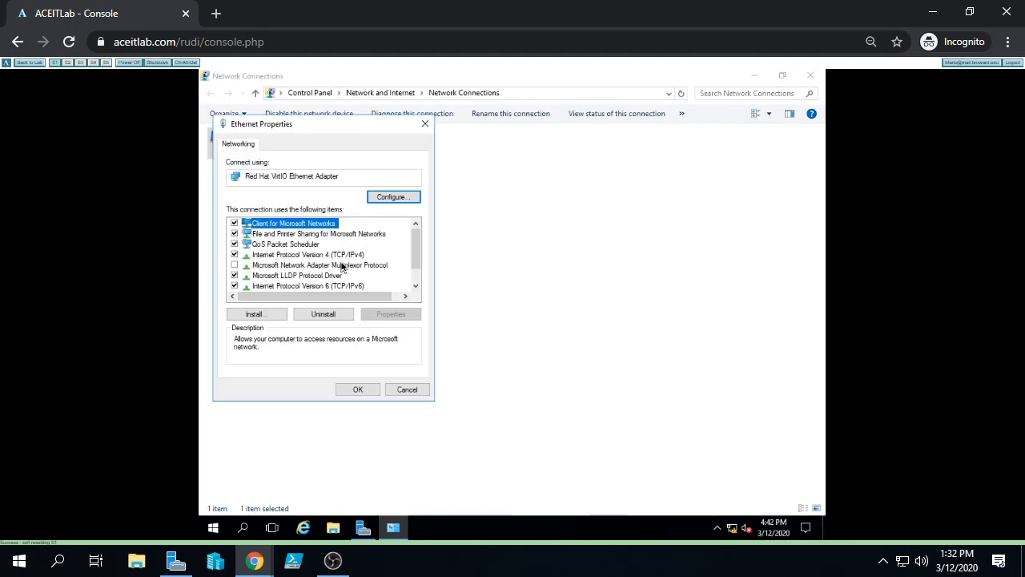
{"action": "left_click", "coordinate": [340, 254]}
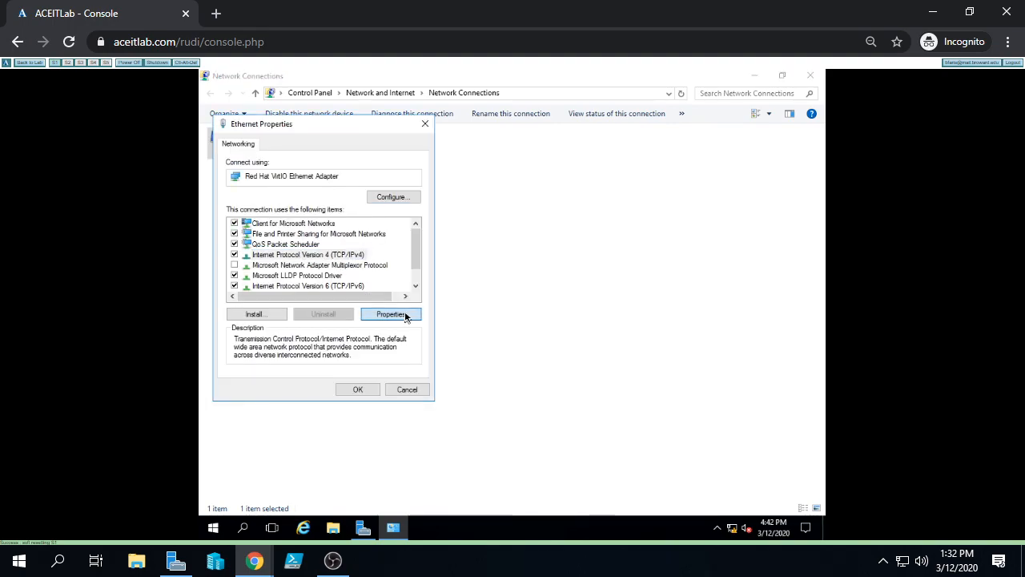
{"action": "left_click", "coordinate": [404, 315]}
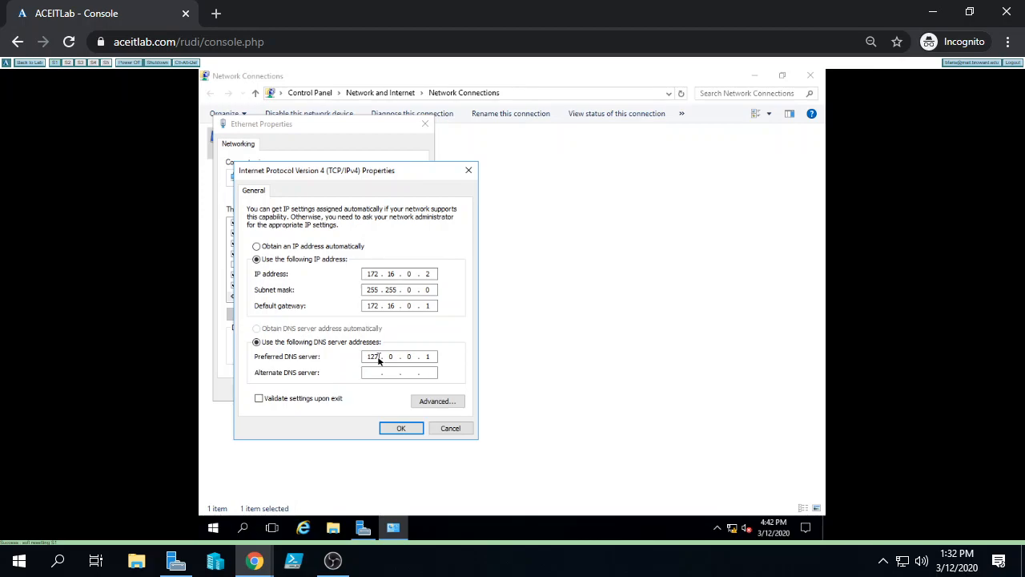
{"action": "left_click", "coordinate": [403, 428]}
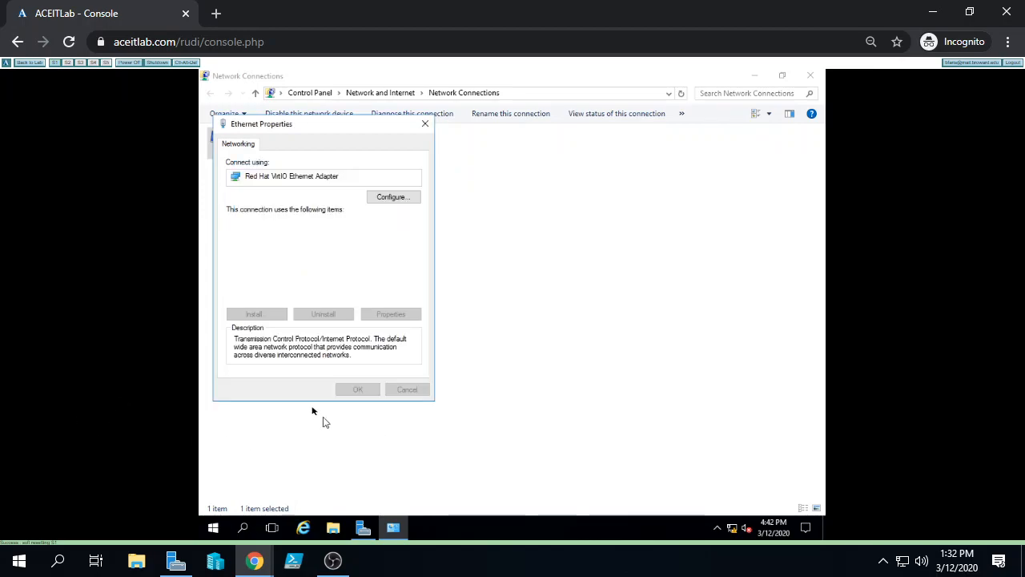
{"action": "left_click", "coordinate": [354, 391]}
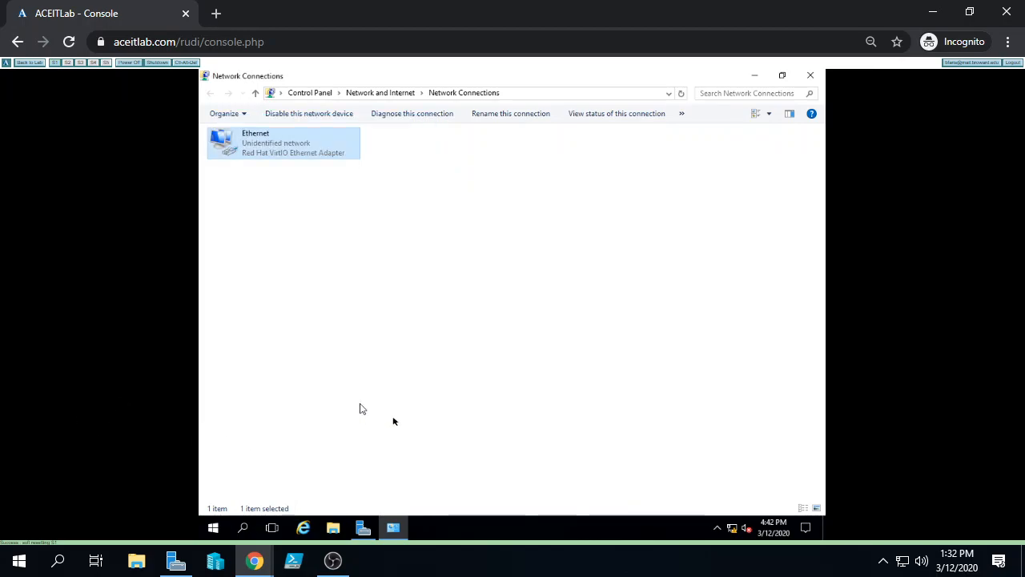
{"action": "left_click", "coordinate": [810, 75]}
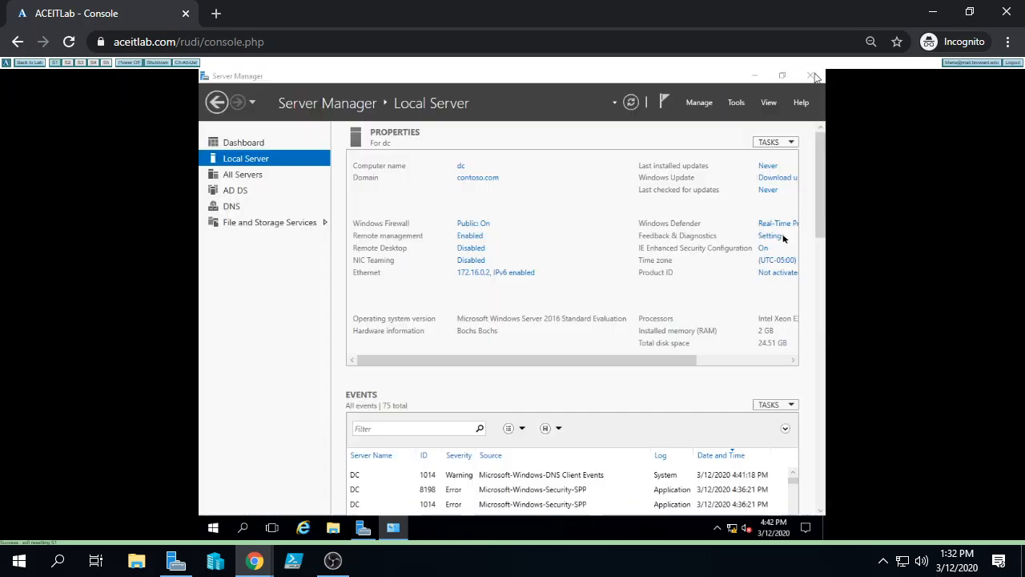
Open DNS Manager on server DC and review its forwarders 10.13.2.5 and 10.13.2.7
{"action": "left_click", "coordinate": [736, 102]}
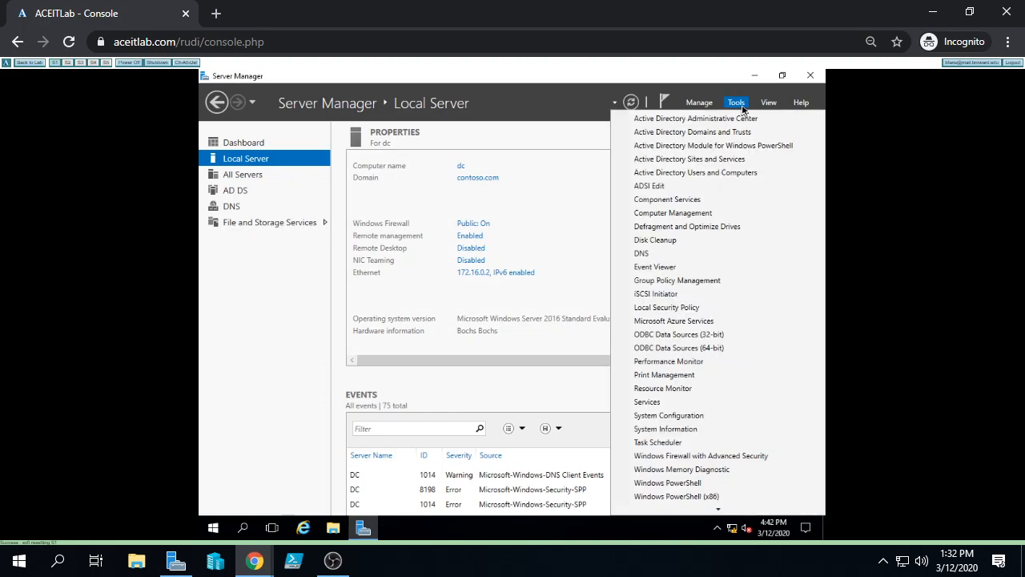
{"action": "left_click", "coordinate": [667, 255]}
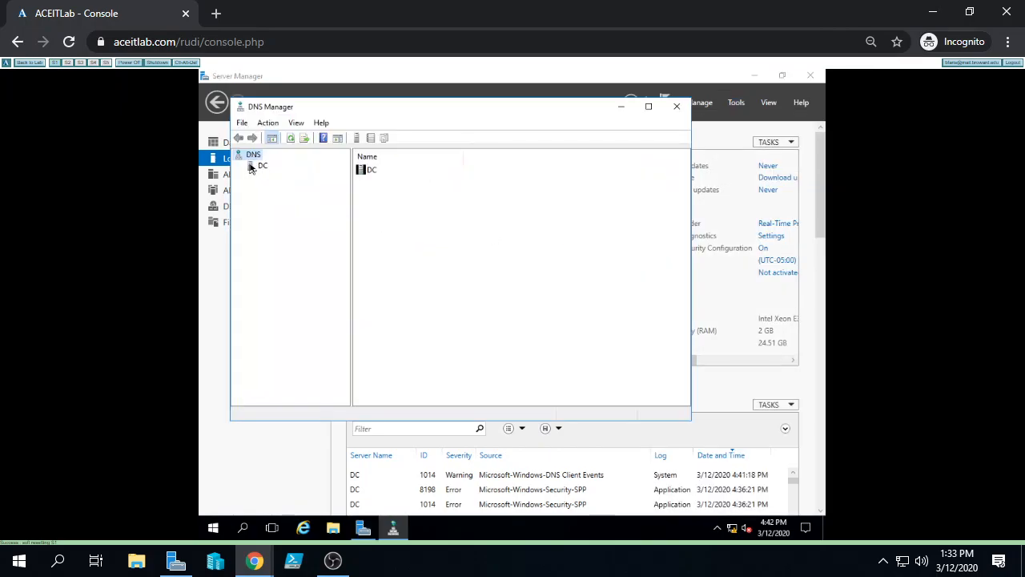
{"action": "left_click", "coordinate": [253, 166]}
{"action": "left_click", "coordinate": [239, 165]}
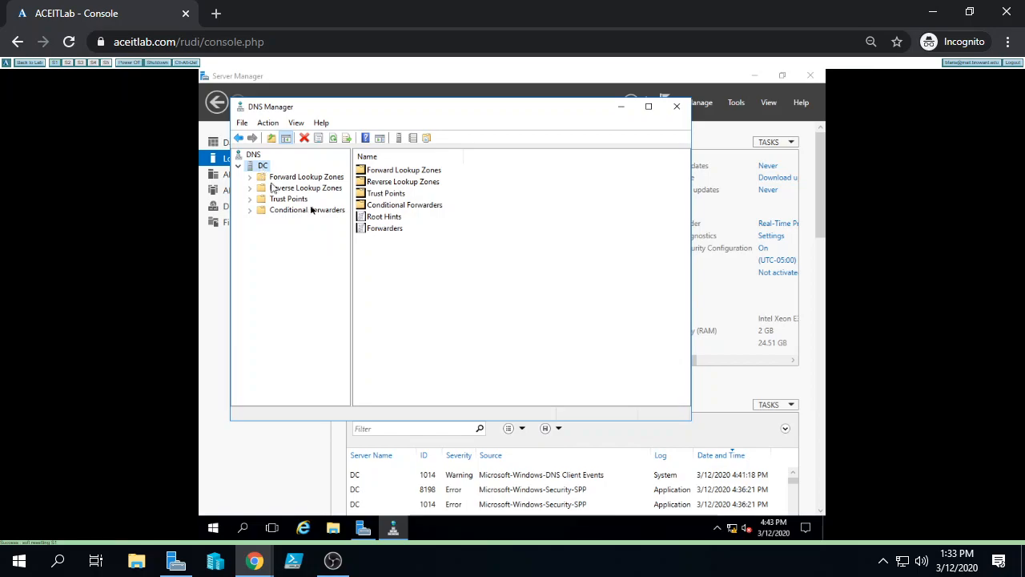
{"action": "double_click", "coordinate": [393, 231]}
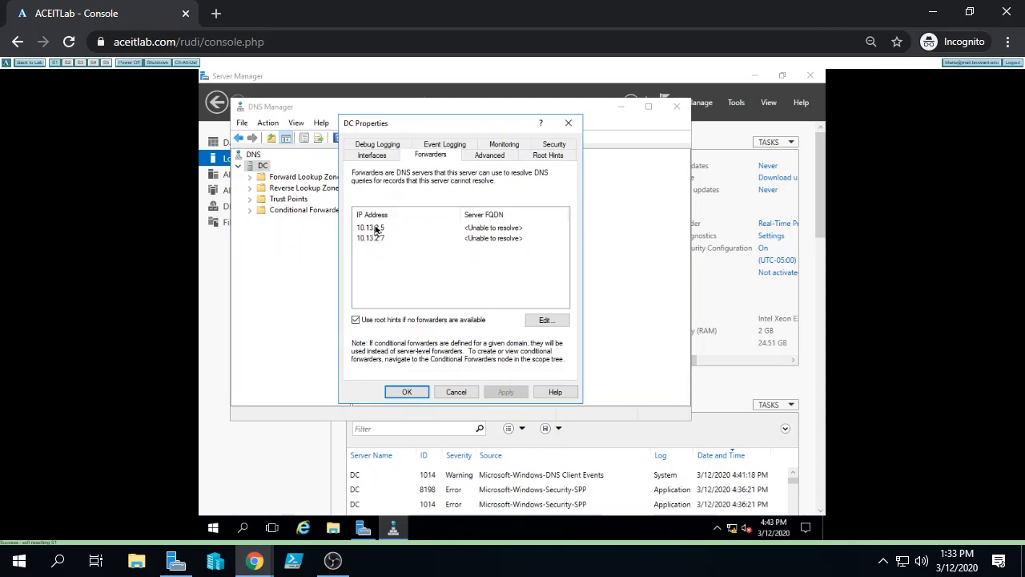
{"action": "left_click", "coordinate": [404, 392]}
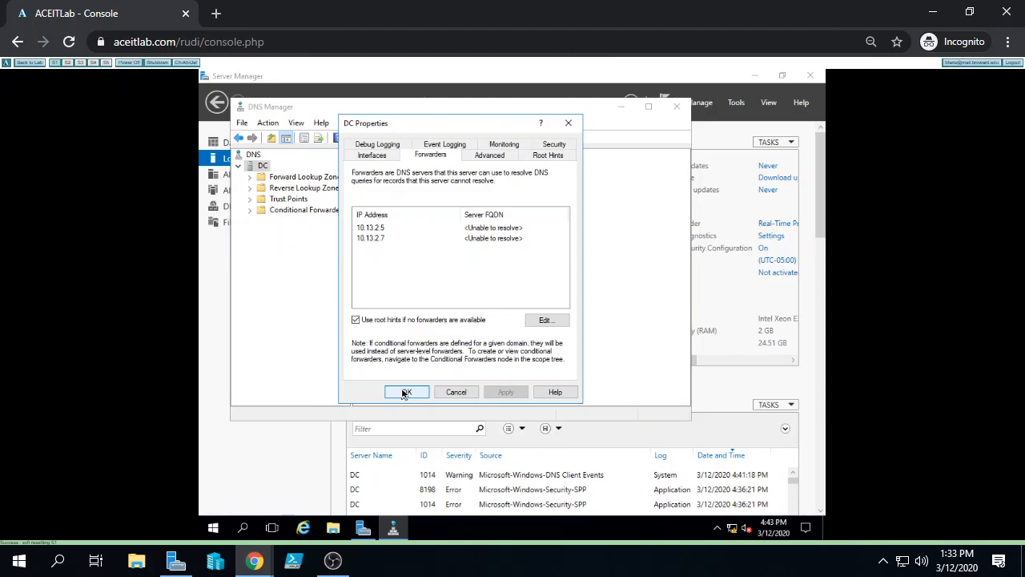
{"action": "left_click", "coordinate": [405, 393]}
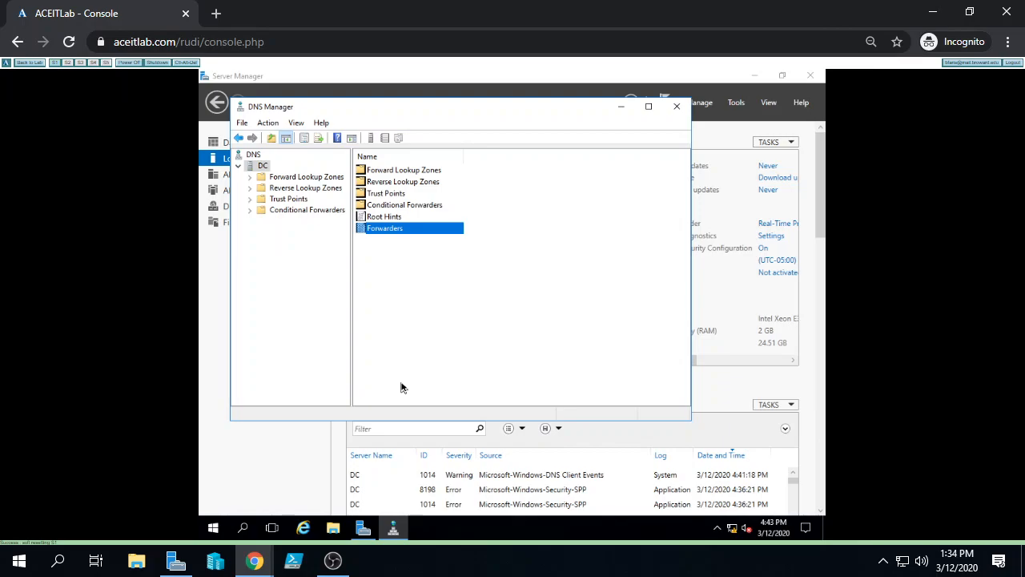
Browse the contoso.com forward zone records and the Reverse Lookup Zones folder
{"action": "left_click", "coordinate": [250, 181]}
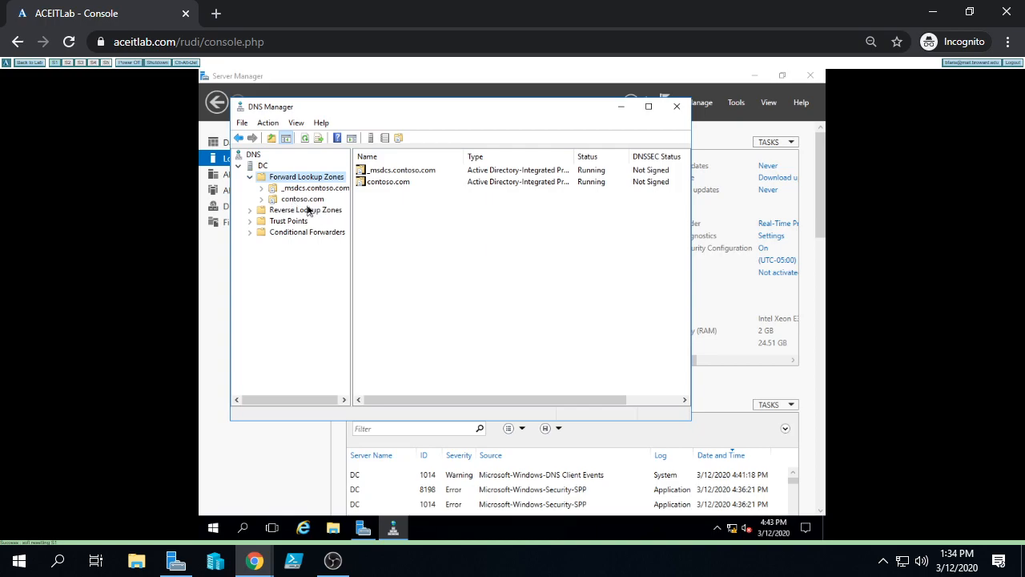
{"action": "left_click", "coordinate": [304, 201]}
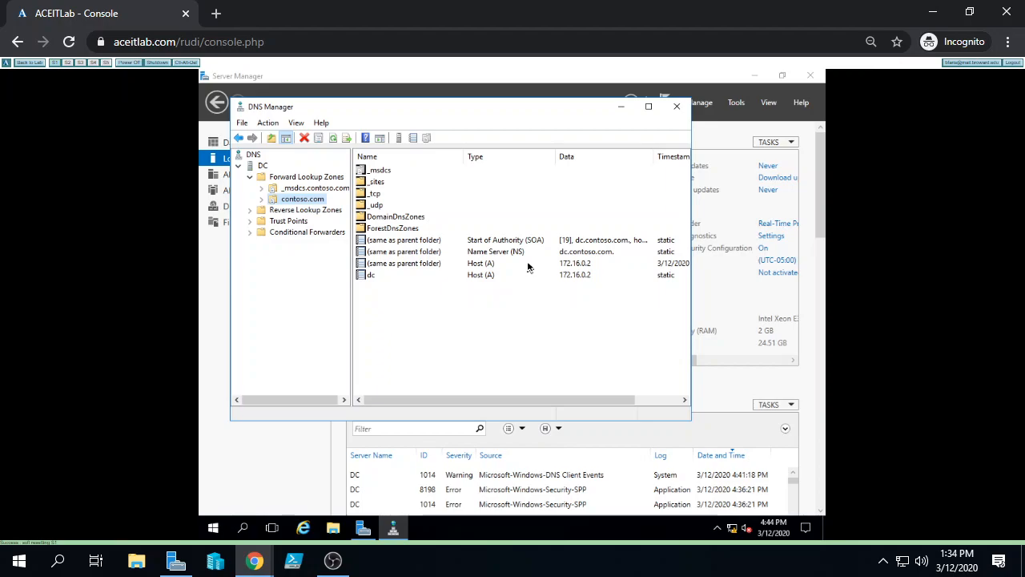
{"action": "left_click", "coordinate": [327, 212]}
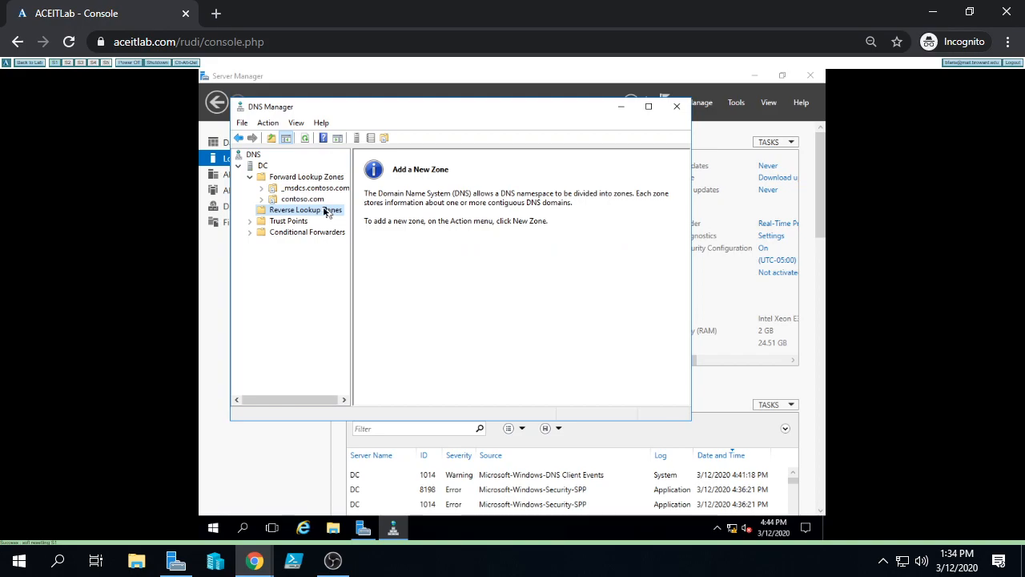
Start a new AD-integrated primary IPv4 reverse lookup zone replicated to all contoso.com DNS servers
{"action": "right_click", "coordinate": [315, 213]}
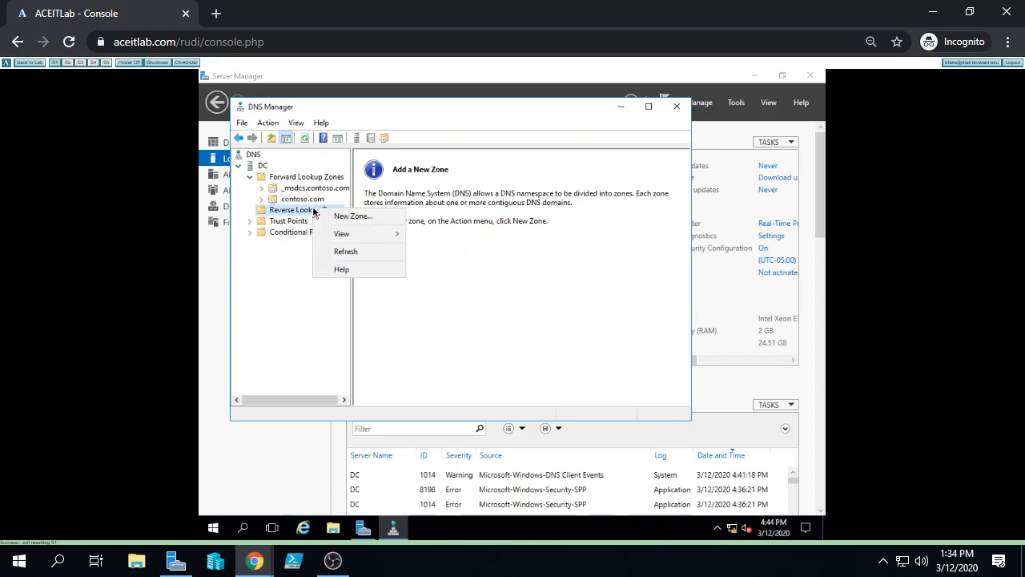
{"action": "left_click", "coordinate": [367, 218]}
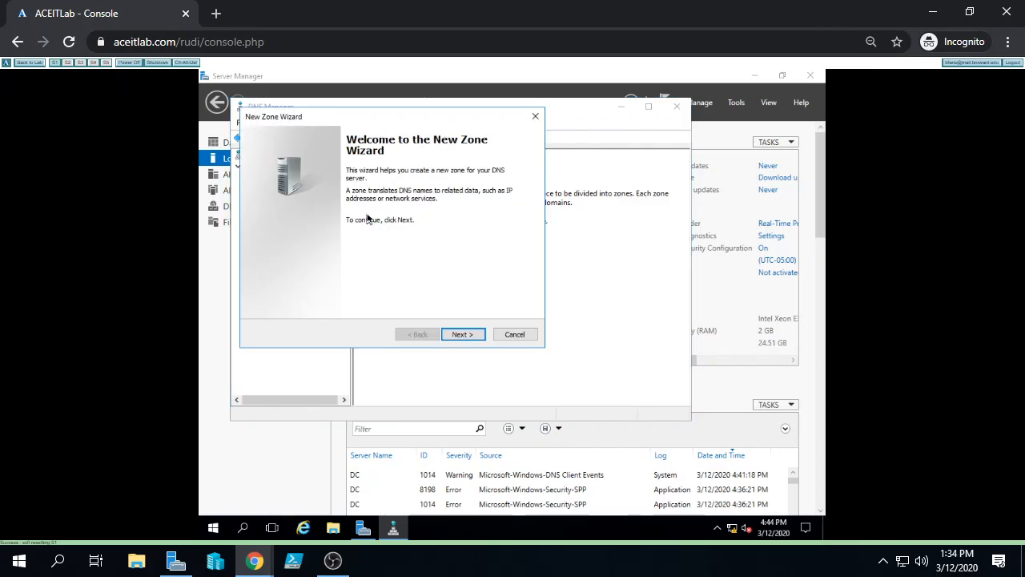
{"action": "left_click", "coordinate": [463, 337]}
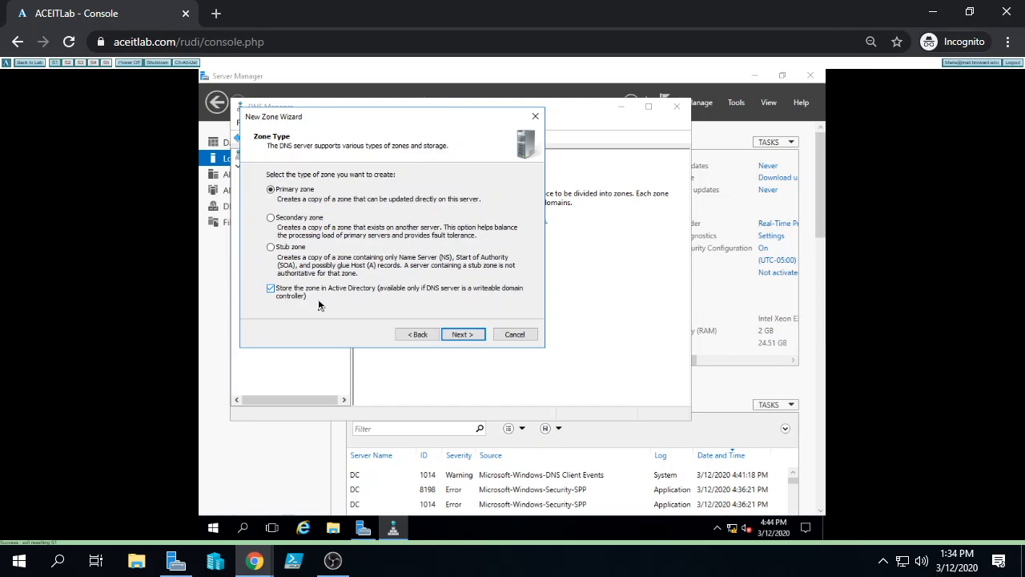
{"action": "left_click", "coordinate": [453, 337]}
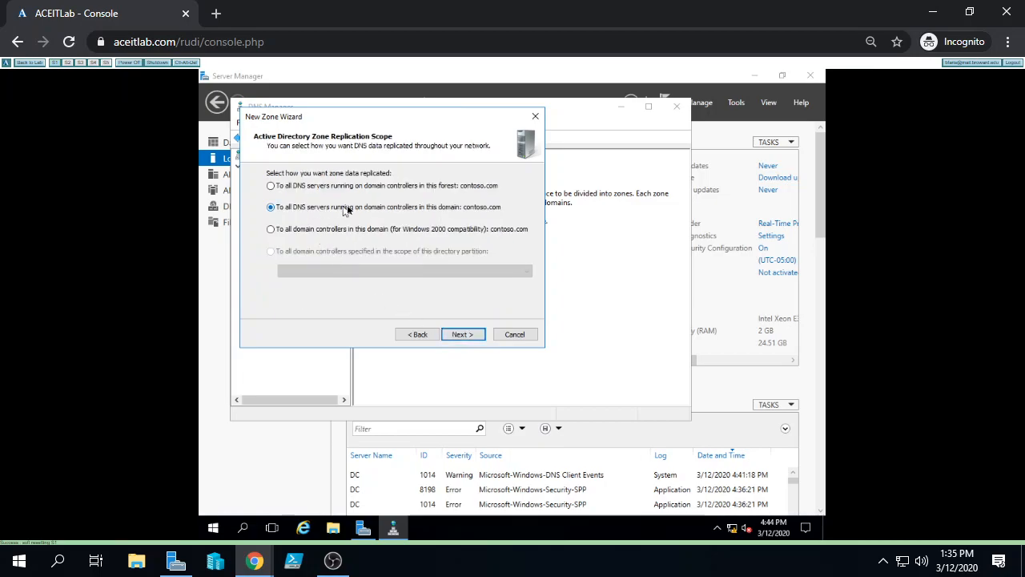
{"action": "left_click", "coordinate": [468, 337]}
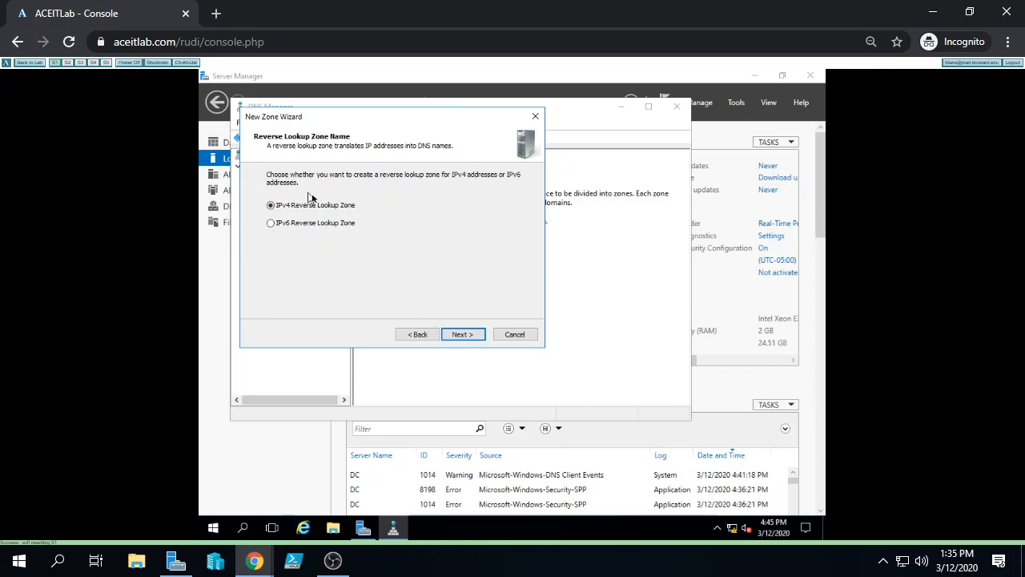
{"action": "left_click", "coordinate": [472, 337]}
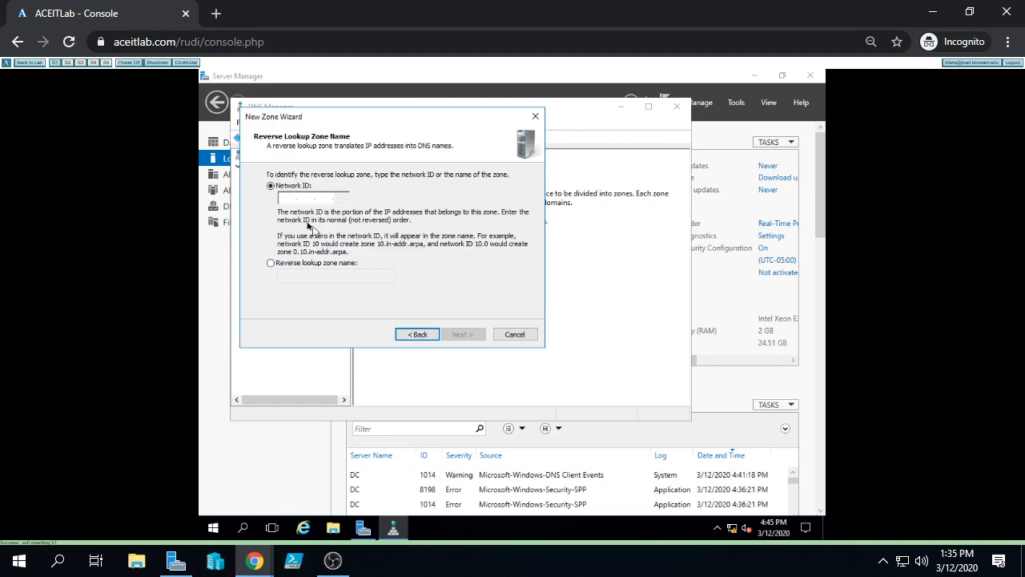
Create reverse zone 16.172.in-addr.arpa for network ID 172.16 with secure dynamic updates, then view its records
{"action": "type", "text": "172.16.."}
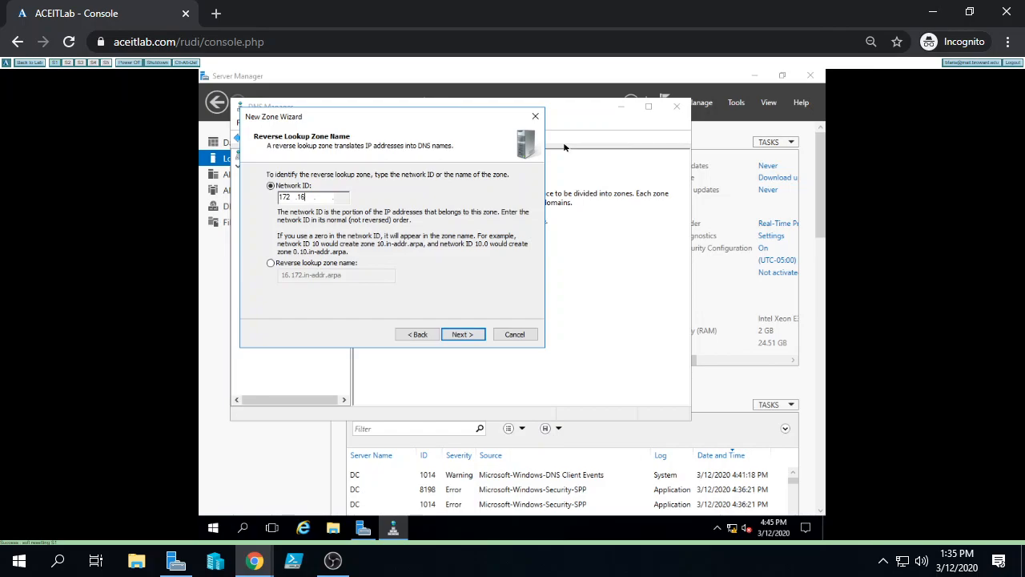
{"action": "left_click", "coordinate": [474, 334]}
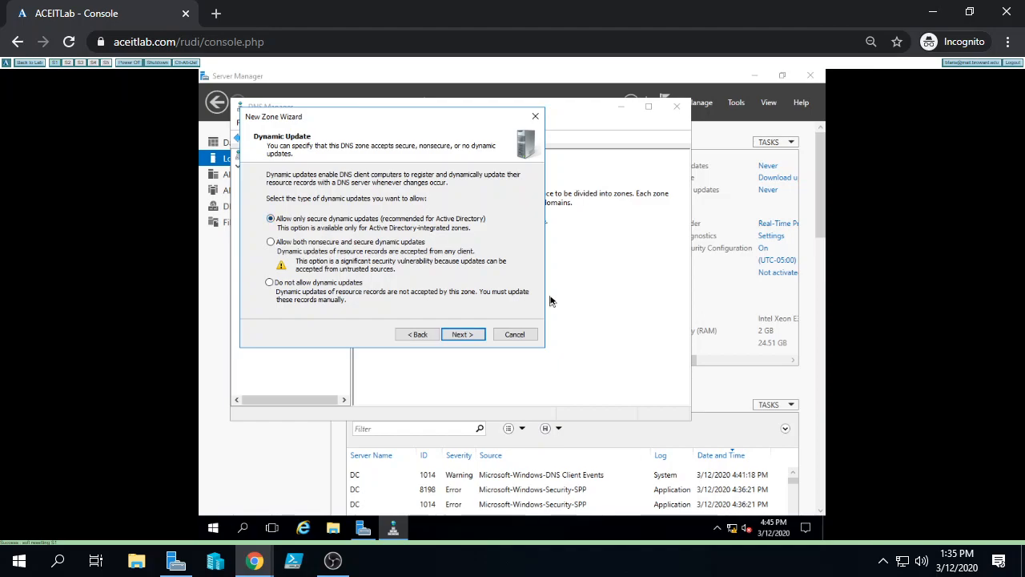
{"action": "left_click", "coordinate": [473, 337]}
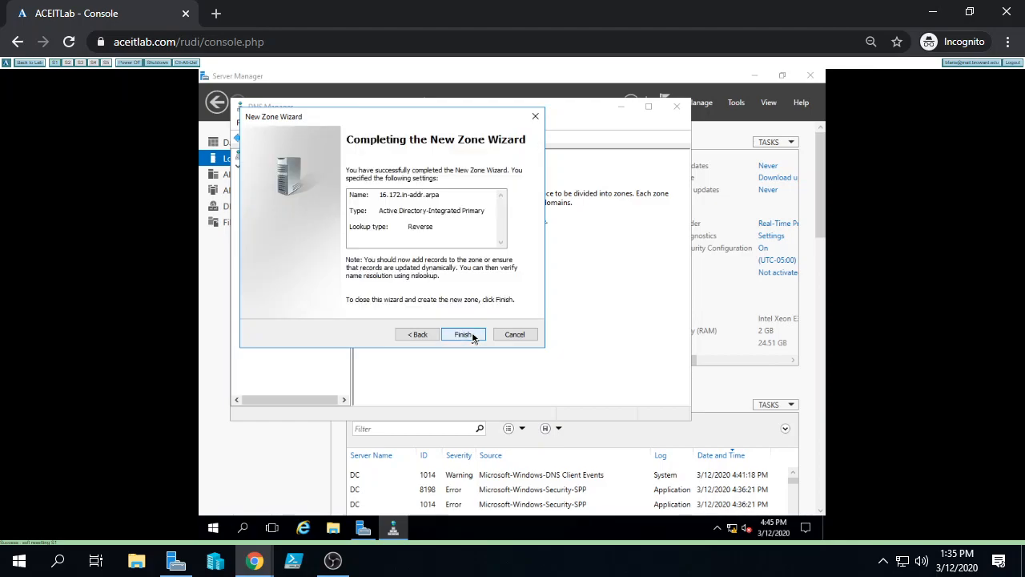
{"action": "left_click", "coordinate": [473, 337]}
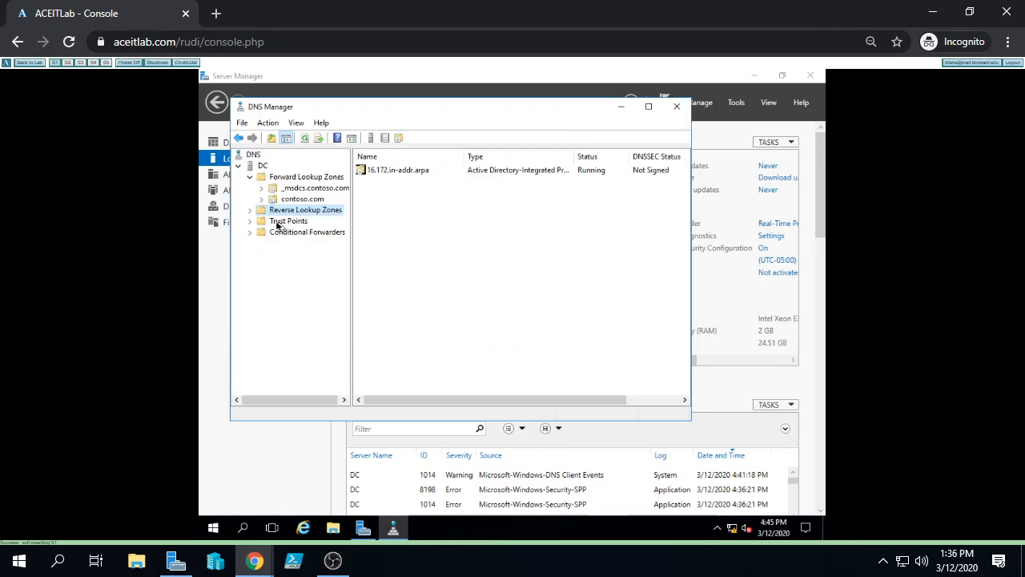
{"action": "left_click", "coordinate": [250, 209]}
{"action": "left_click", "coordinate": [272, 224]}
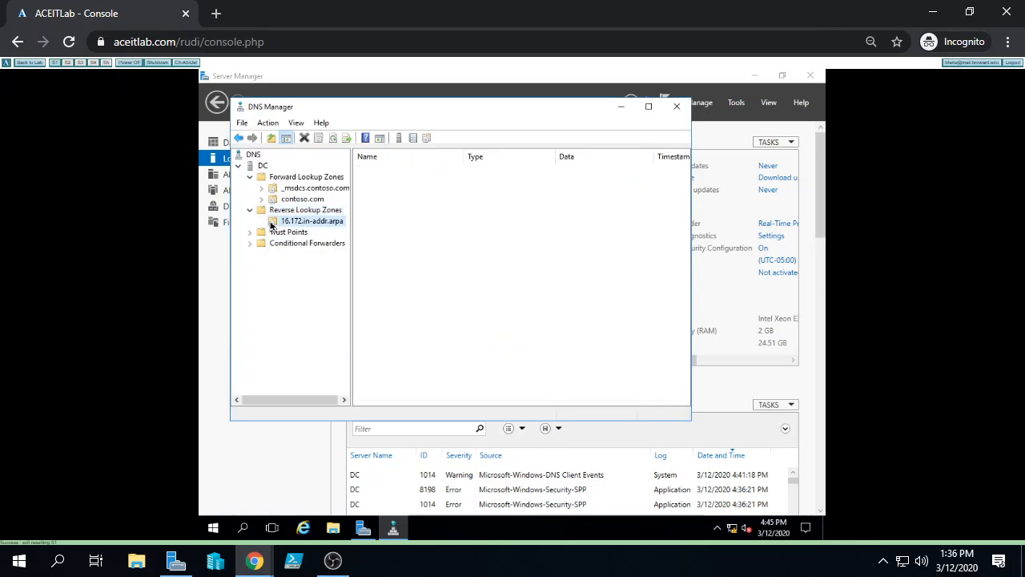
Open an administrator Command Prompt and move it down to reveal DNS Manager
{"action": "right_click", "coordinate": [213, 527]}
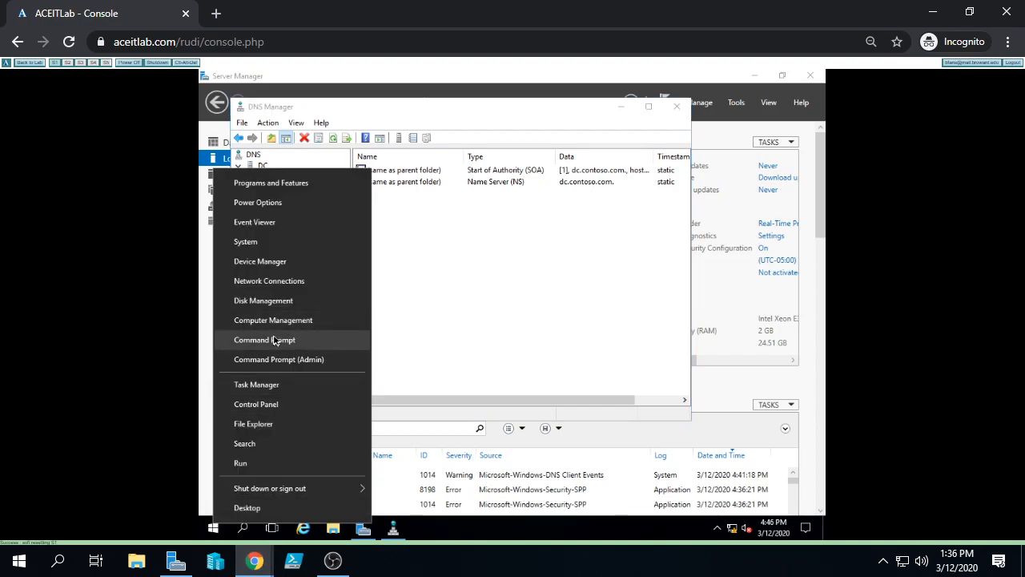
{"action": "left_click", "coordinate": [277, 340]}
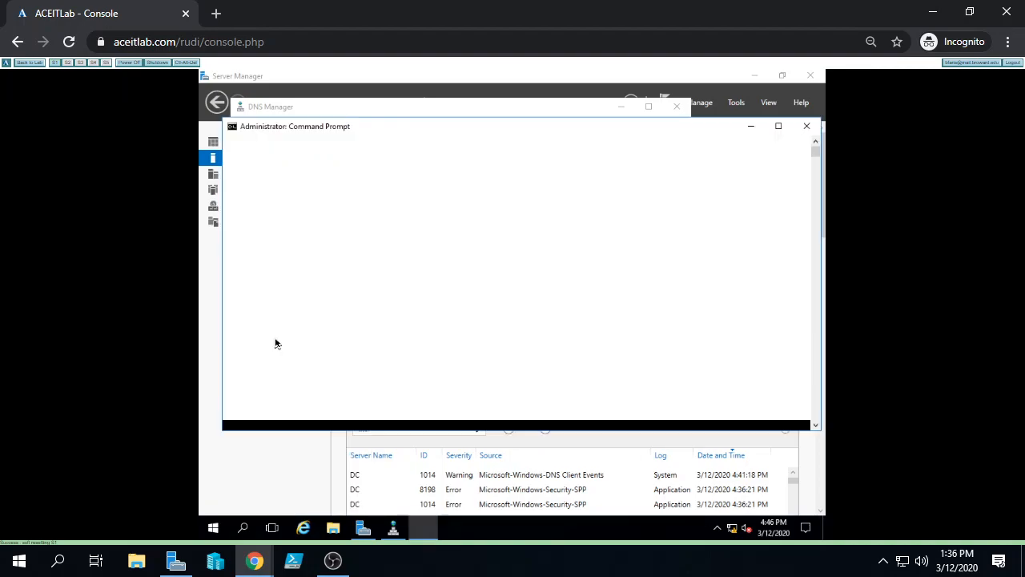
{"action": "left_click_drag", "start_coordinate": [458, 128], "coordinate": [458, 256]}
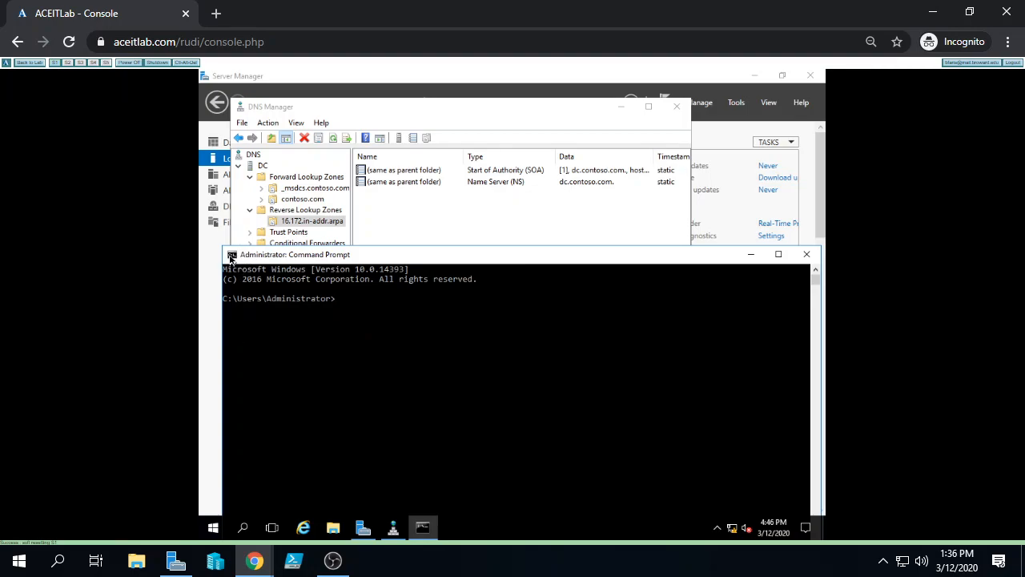
Set the Command Prompt font size to 28, dismiss the shortcut error, and reposition the window
{"action": "left_click", "coordinate": [231, 255]}
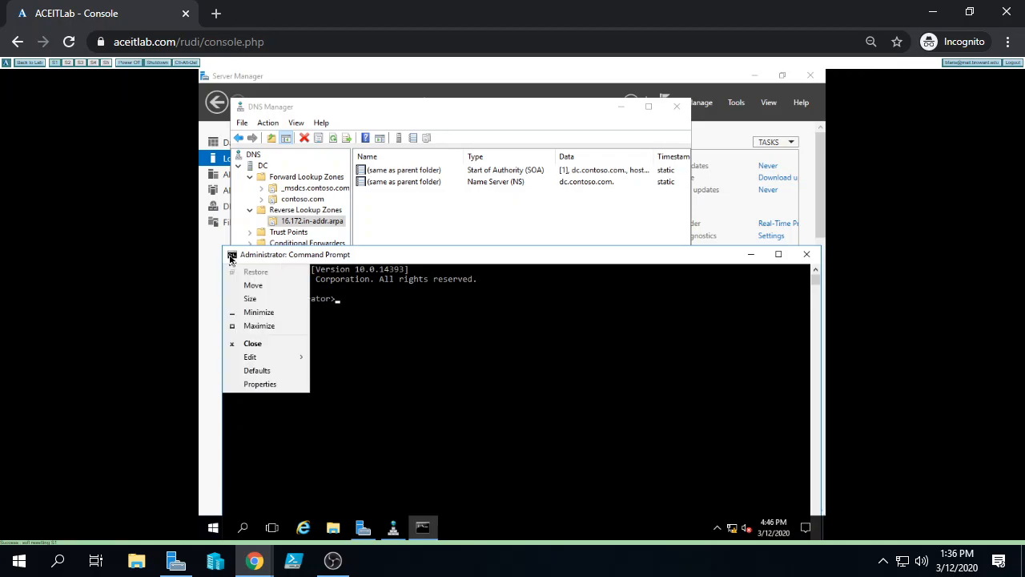
{"action": "left_click", "coordinate": [263, 387]}
{"action": "left_click", "coordinate": [281, 253]}
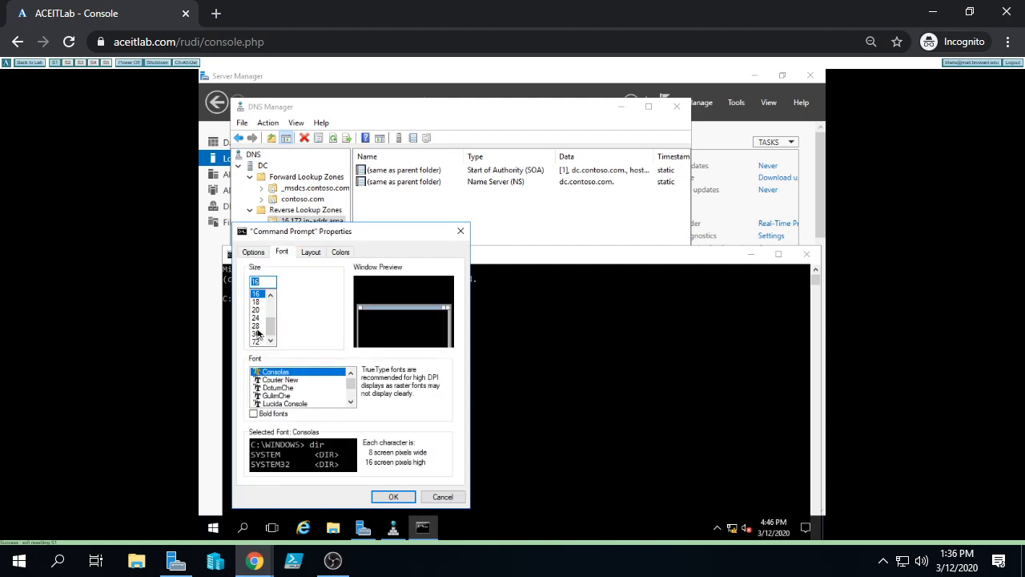
{"action": "left_click", "coordinate": [256, 326]}
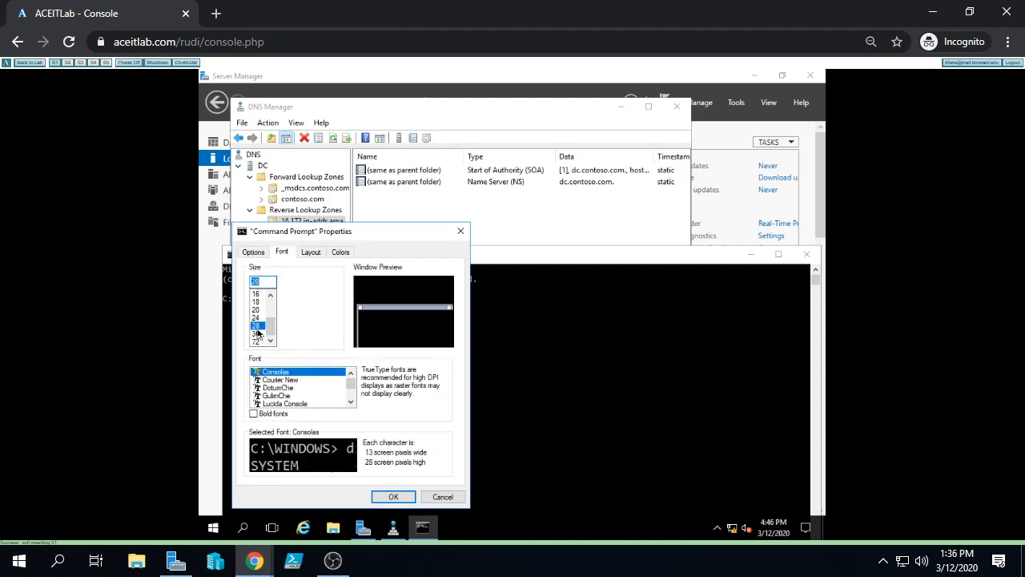
{"action": "left_click", "coordinate": [385, 496]}
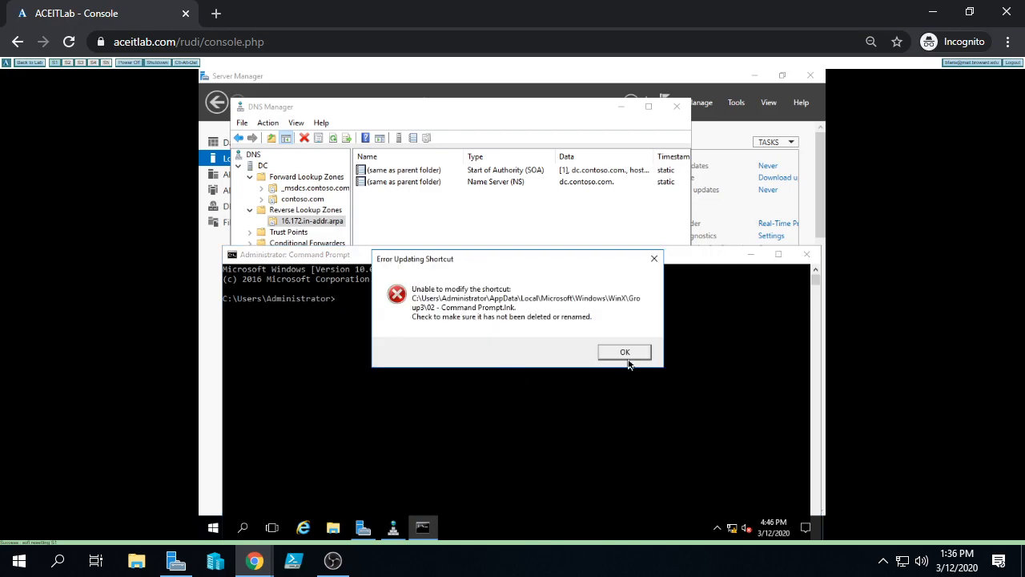
{"action": "left_click", "coordinate": [629, 352]}
{"action": "left_click_drag", "start_coordinate": [522, 253], "coordinate": [515, 211]}
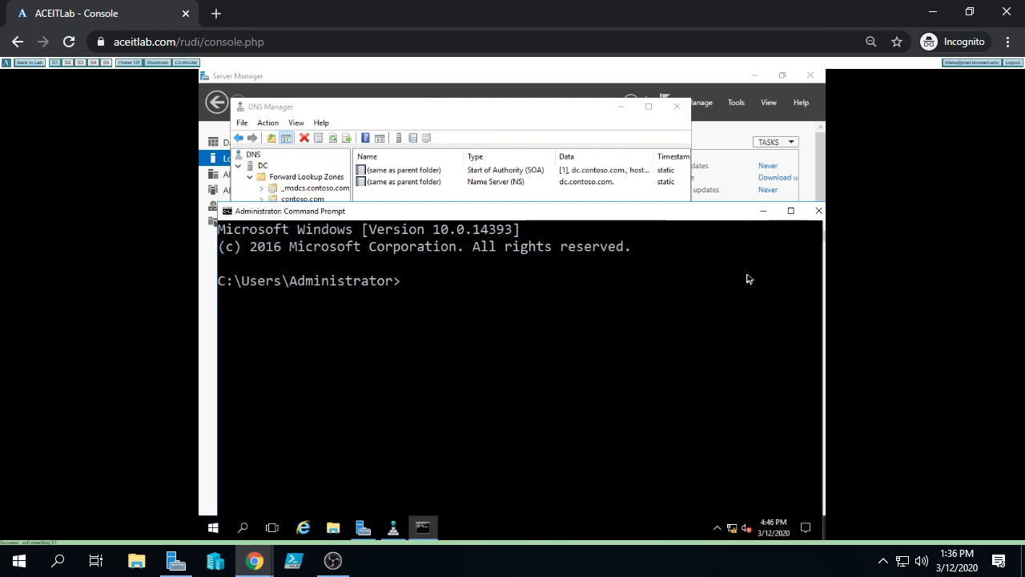
Run nslookup 172.16.0.2, which reports Non-existent domain, and rearrange the Command Prompt and DNS Manager
{"action": "type", "text": "nslookup "}
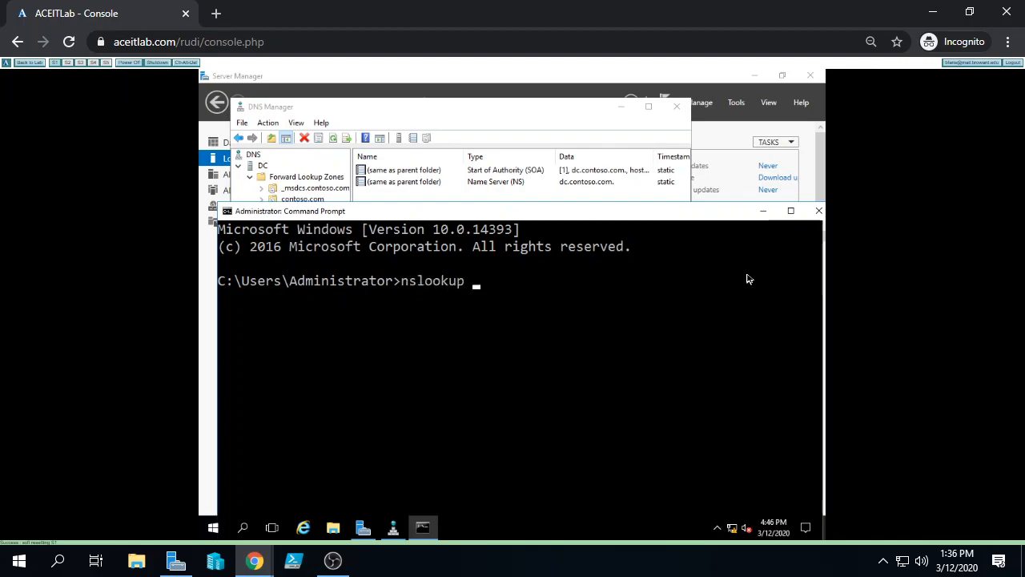
{"action": "type", "text": "172.16.0.2"}
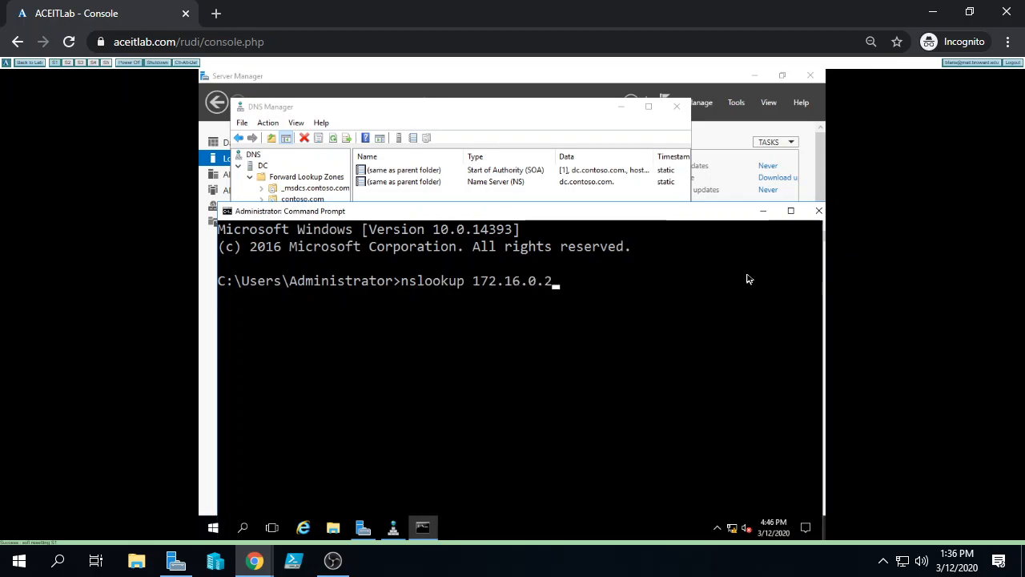
{"action": "key", "text": "Return"}
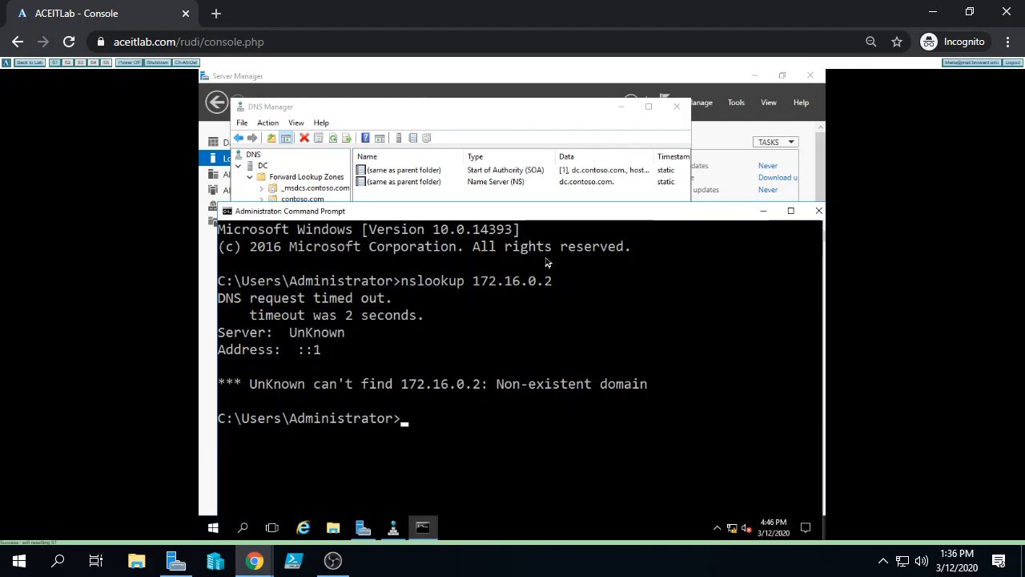
{"action": "left_click_drag", "start_coordinate": [533, 217], "coordinate": [532, 265]}
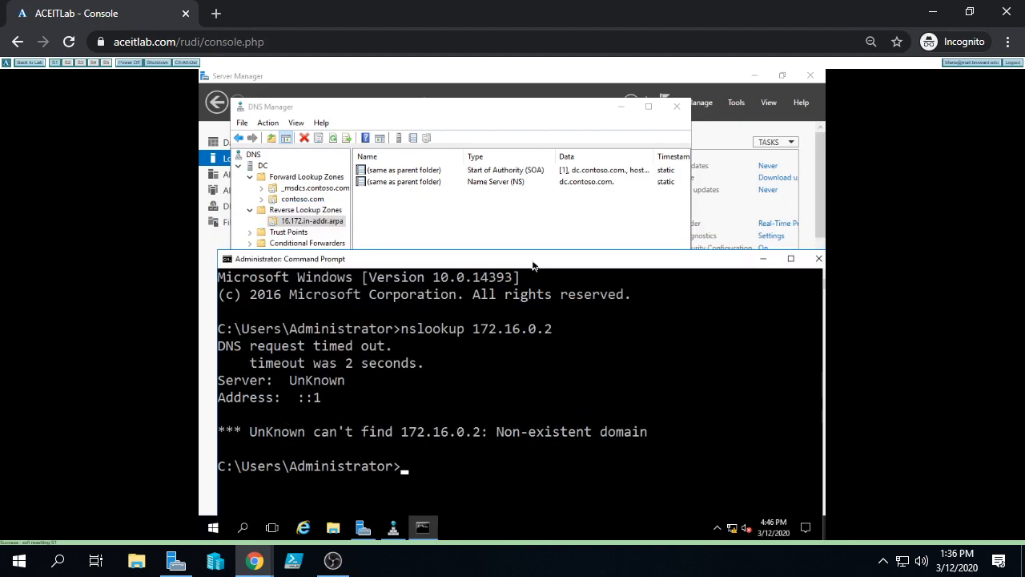
{"action": "right_click", "coordinate": [532, 265]}
{"action": "left_click", "coordinate": [442, 234]}
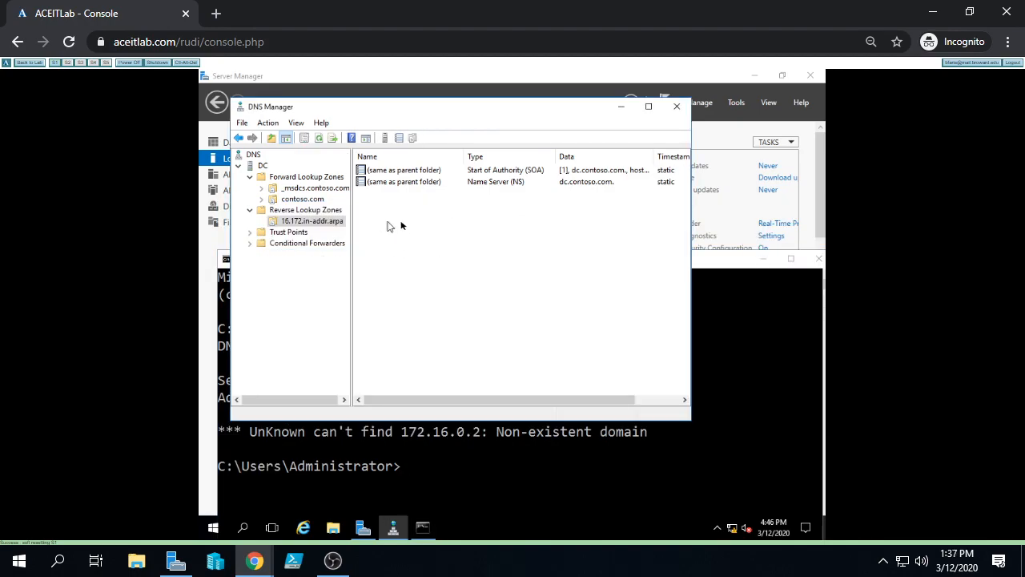
{"action": "left_click", "coordinate": [728, 265]}
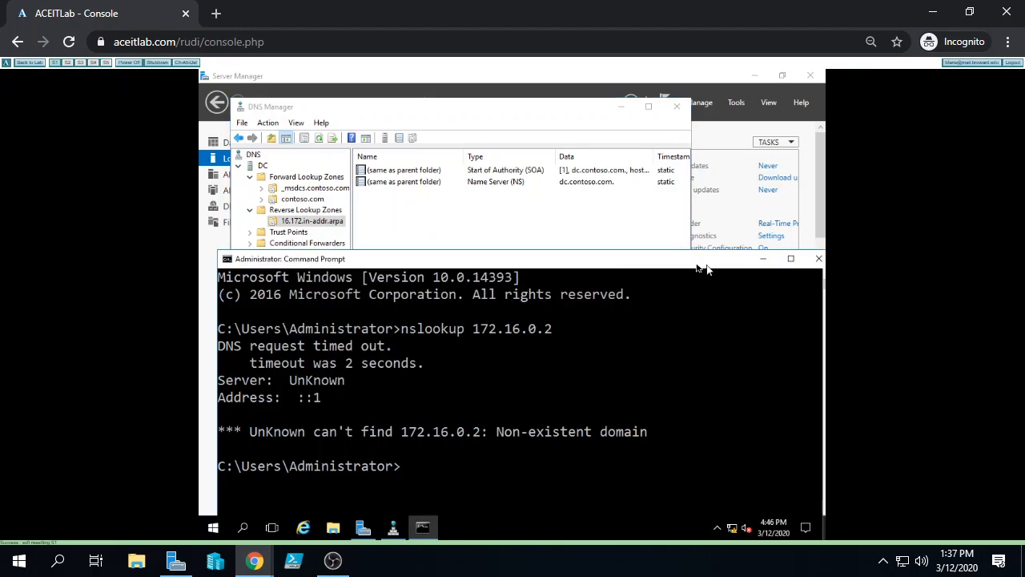
{"action": "left_click_drag", "start_coordinate": [672, 268], "coordinate": [671, 235]}
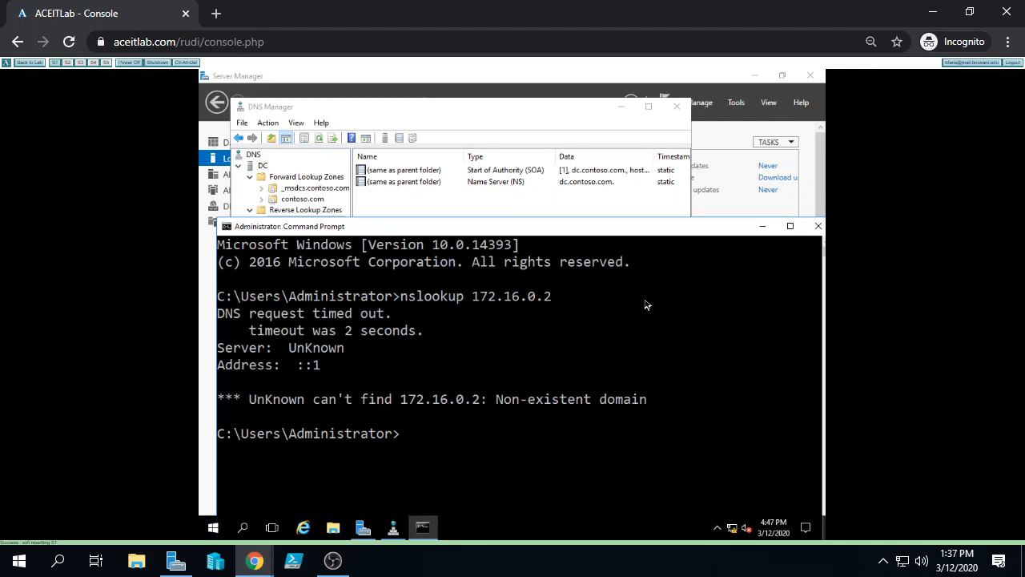
Run ipconfig /registerdns to re-register the server's DNS records
{"action": "type", "text": "ipconfig /registnet"}
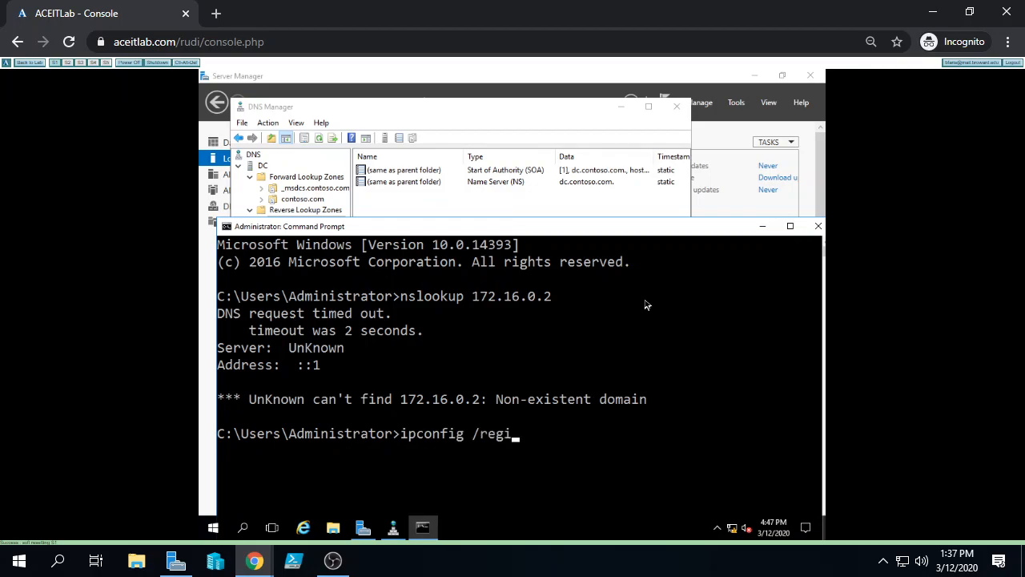
{"action": "key", "text": "BackSpace"}
{"action": "key", "text": "BackSpace"}
{"action": "key", "text": "BackSpace"}
{"action": "key", "text": "BackSpace"}
{"action": "key", "text": "BackSpace"}
{"action": "key", "text": "BackSpace"}
{"action": "type", "text": "gisterdns"}
{"action": "key", "text": "Return"}
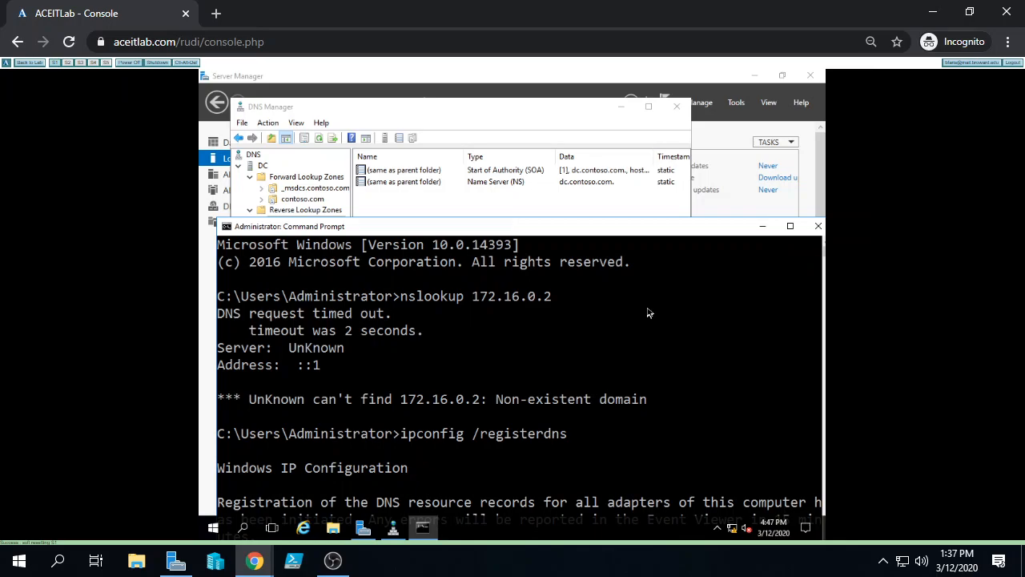
Refresh 16.172.in-addr.arpa in DNS Manager and inspect the new 172.16.0.2 PTR record for dc.contoso.com
{"action": "left_click", "coordinate": [513, 114]}
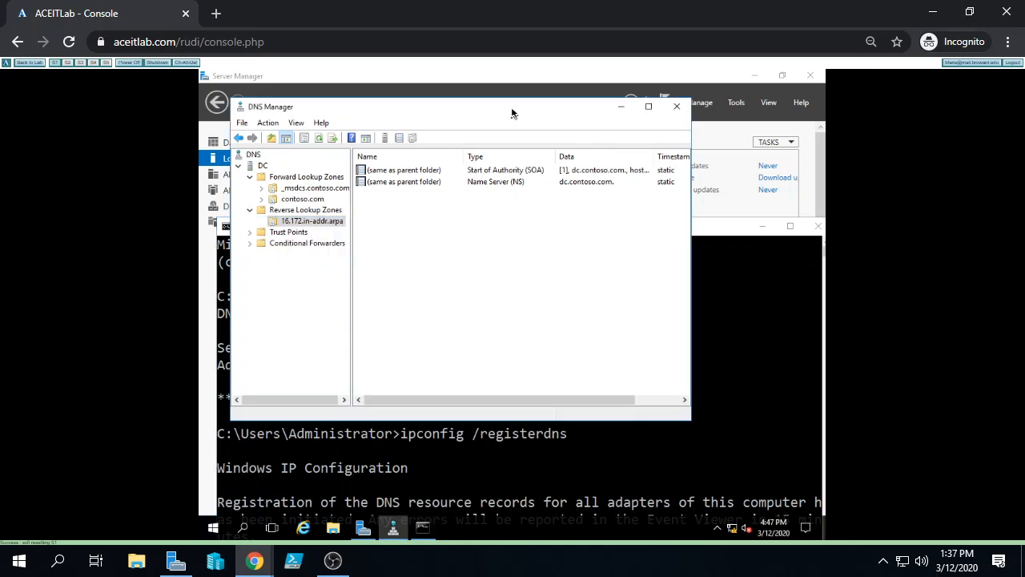
{"action": "left_click", "coordinate": [290, 223]}
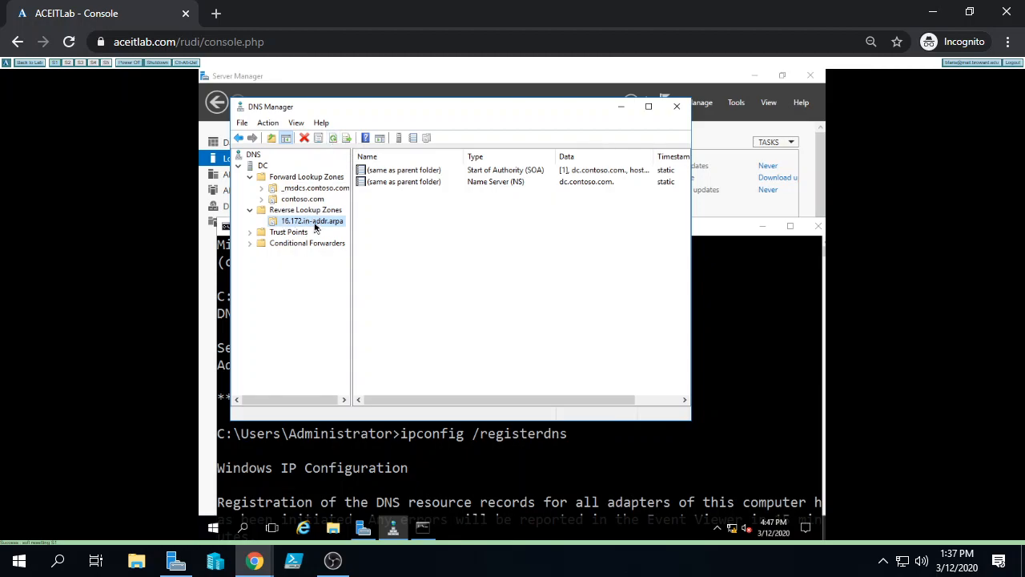
{"action": "left_click", "coordinate": [332, 139]}
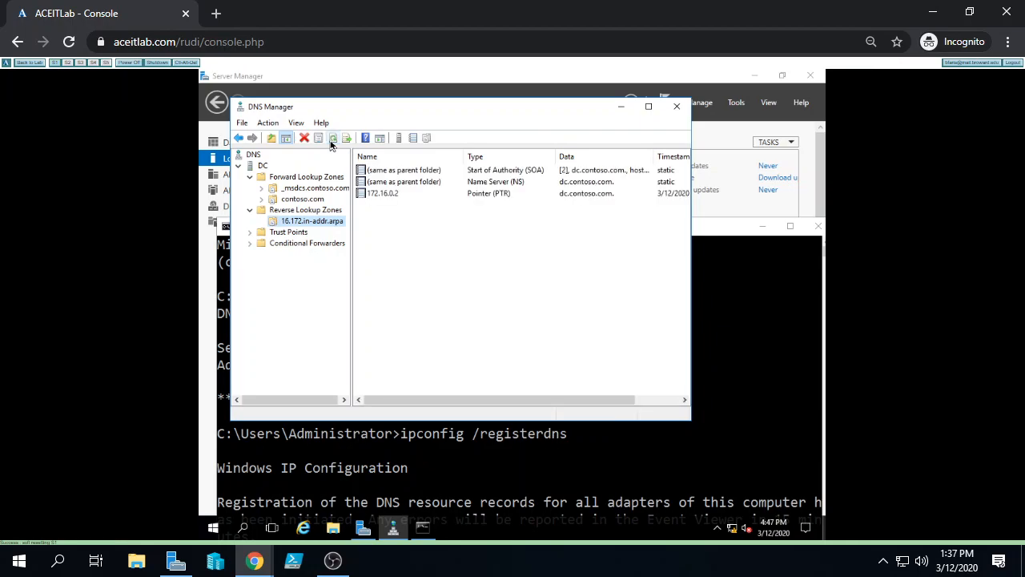
{"action": "left_click", "coordinate": [402, 194]}
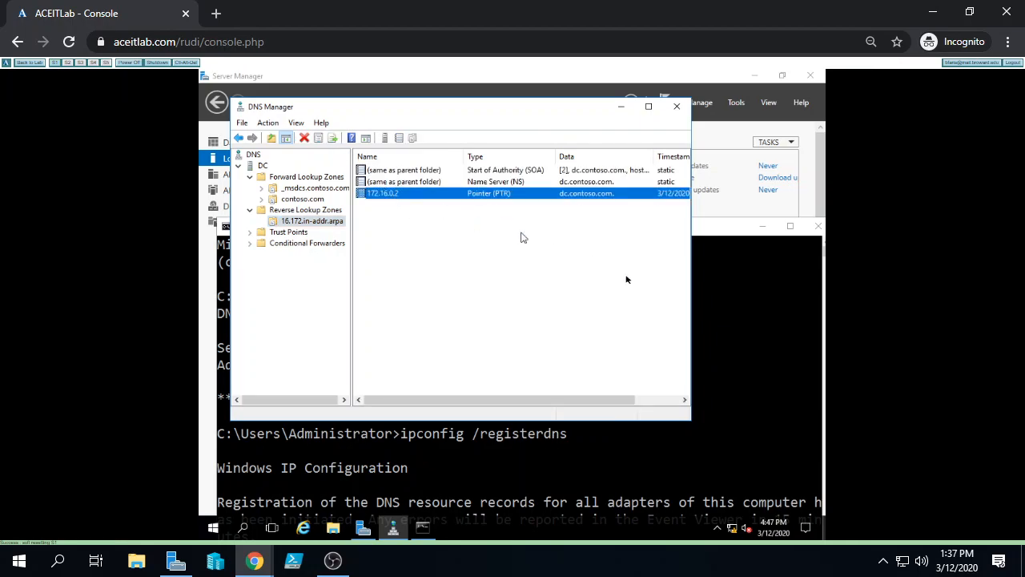
Rerun nslookup 172.16.0.2 from history and confirm it resolves to dc.contoso.com
{"action": "left_click", "coordinate": [733, 229]}
{"action": "left_click_drag", "start_coordinate": [656, 230], "coordinate": [807, 96]}
{"action": "key", "text": "Up"}
{"action": "key", "text": "Up"}
{"action": "key", "text": "Return"}
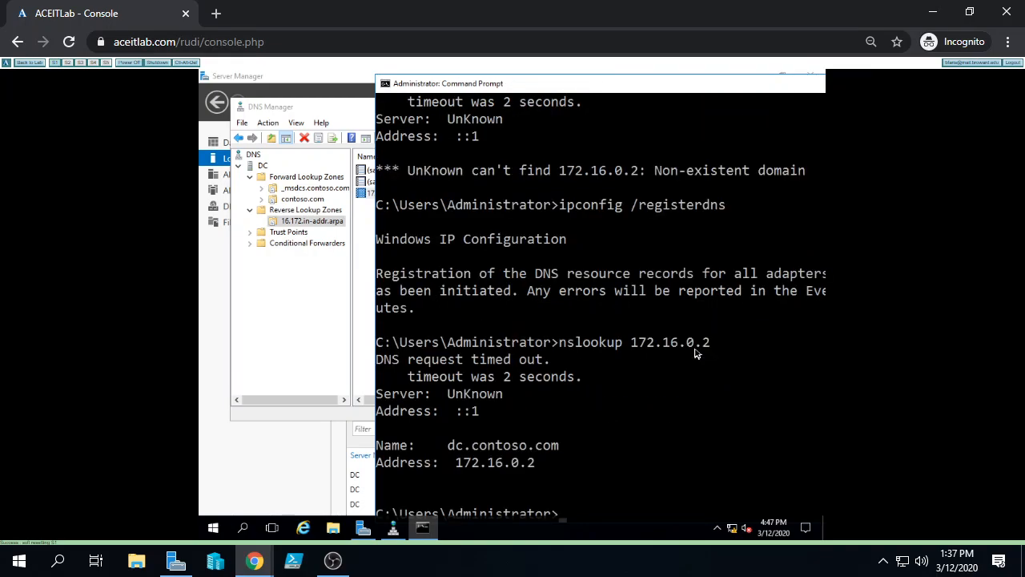
{"action": "left_click_drag", "start_coordinate": [449, 462], "coordinate": [540, 463]}
{"action": "left_click_drag", "start_coordinate": [441, 446], "coordinate": [559, 449]}
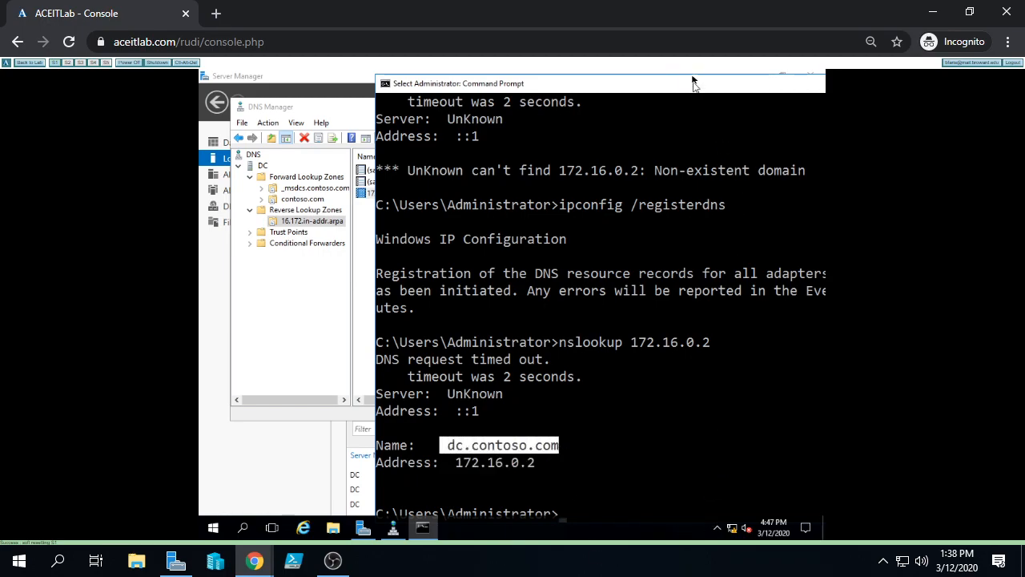
Run nslookup dc.contoso.com to confirm it resolves to 172.16.0.2
{"action": "left_click_drag", "start_coordinate": [692, 78], "coordinate": [709, 103]}
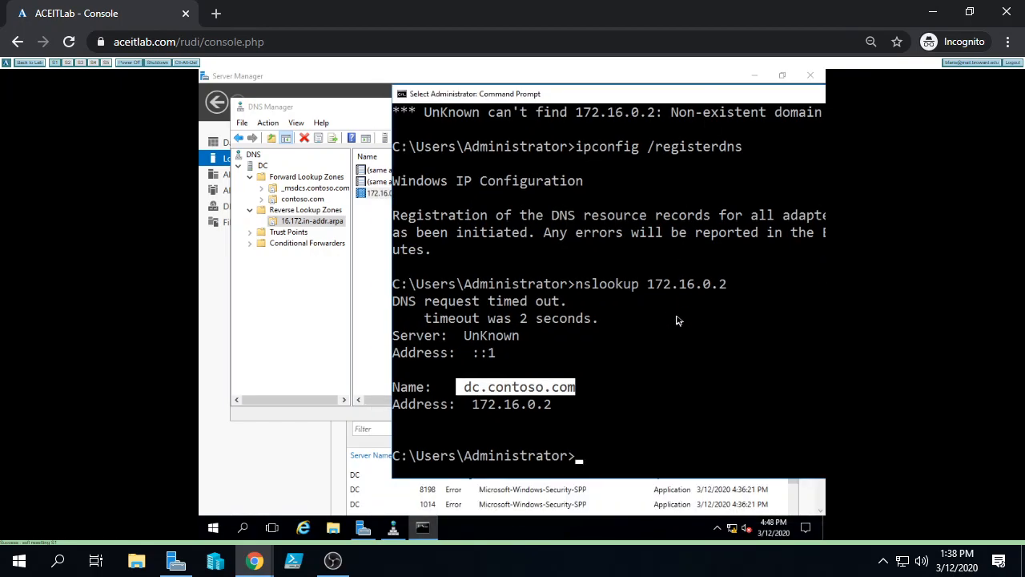
{"action": "type", "text": "n"}
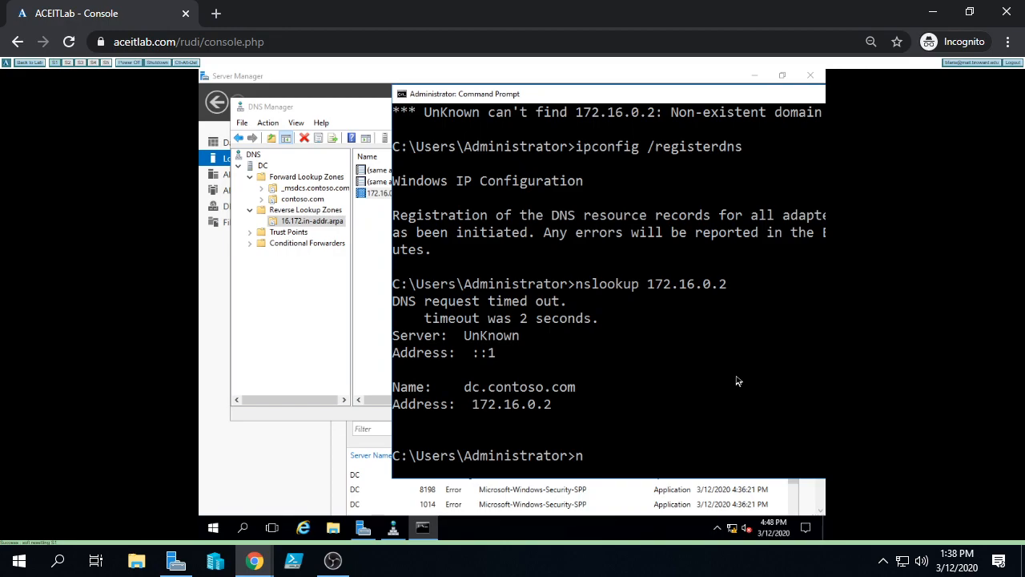
{"action": "type", "text": "slookup dc.contoso0."}
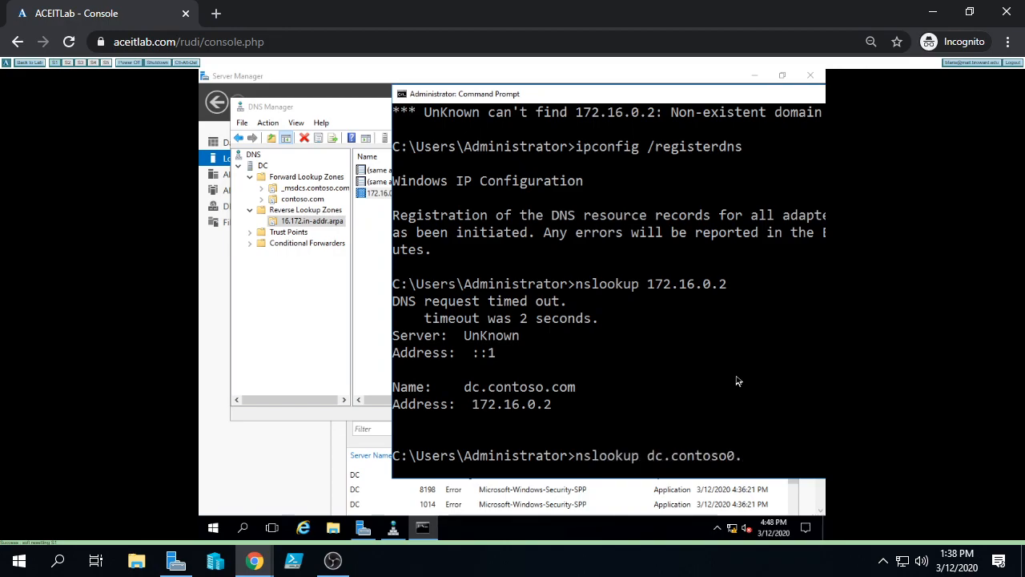
{"action": "key", "text": "BackSpace"}
{"action": "type", "text": ".com"}
{"action": "key", "text": "Return"}
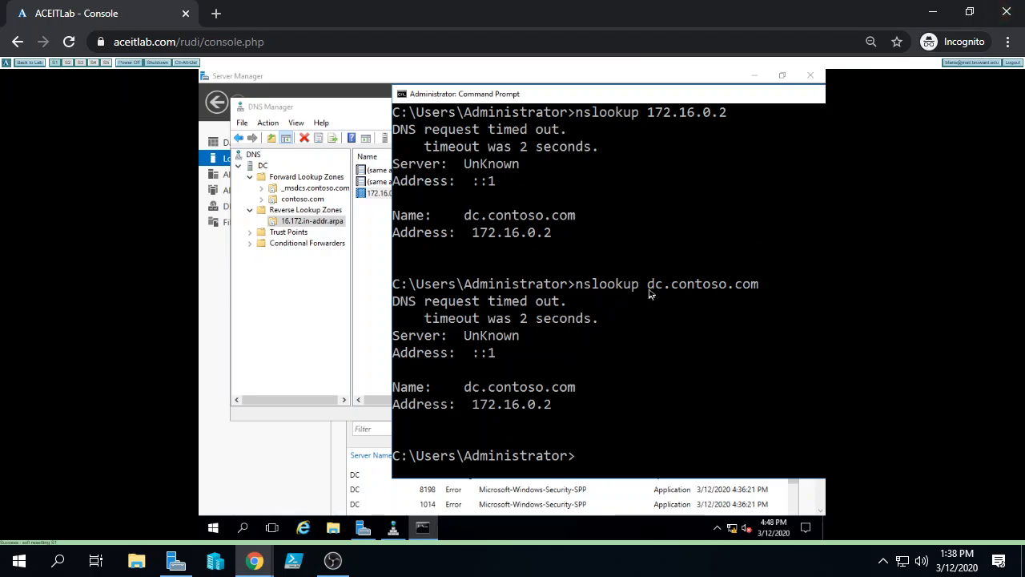
{"action": "left_click", "coordinate": [330, 291]}
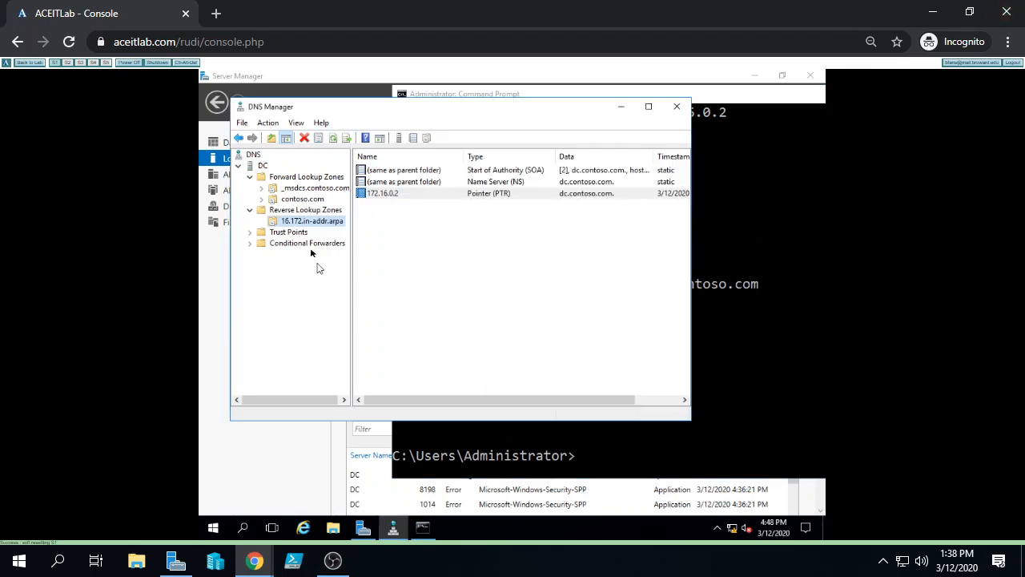
{"action": "left_click", "coordinate": [303, 200]}
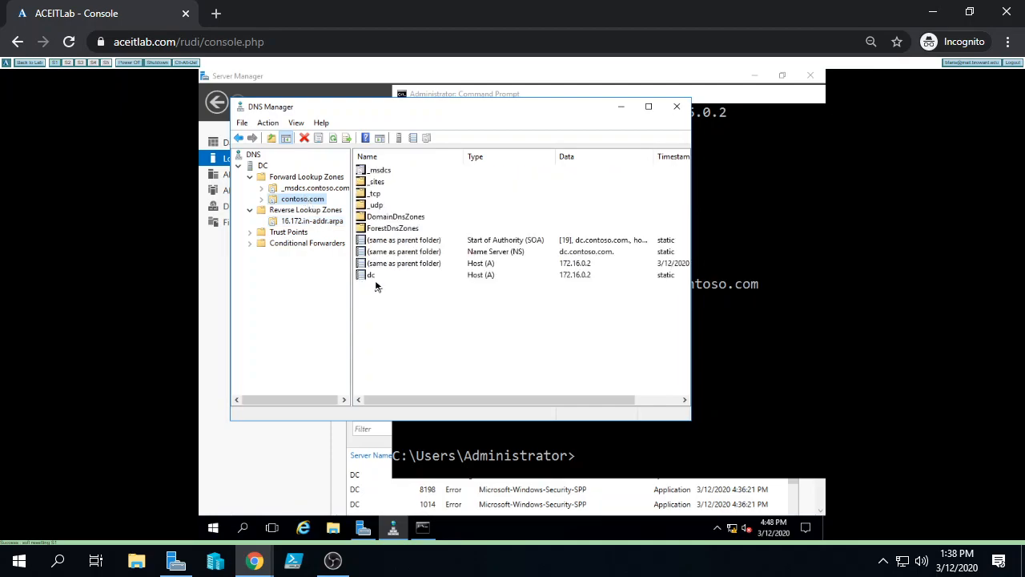
{"action": "left_click", "coordinate": [375, 286]}
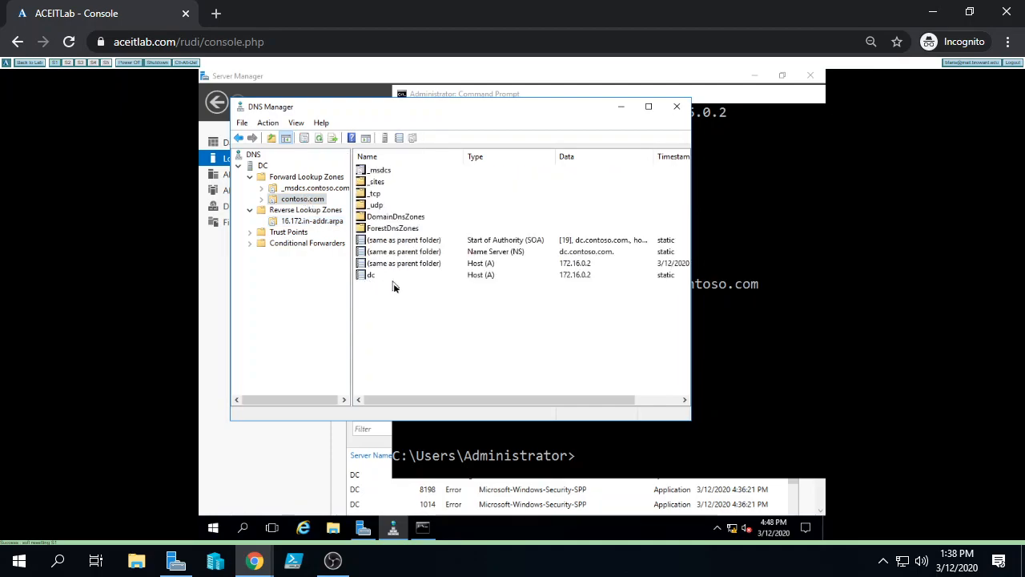
{"action": "left_click", "coordinate": [333, 222]}
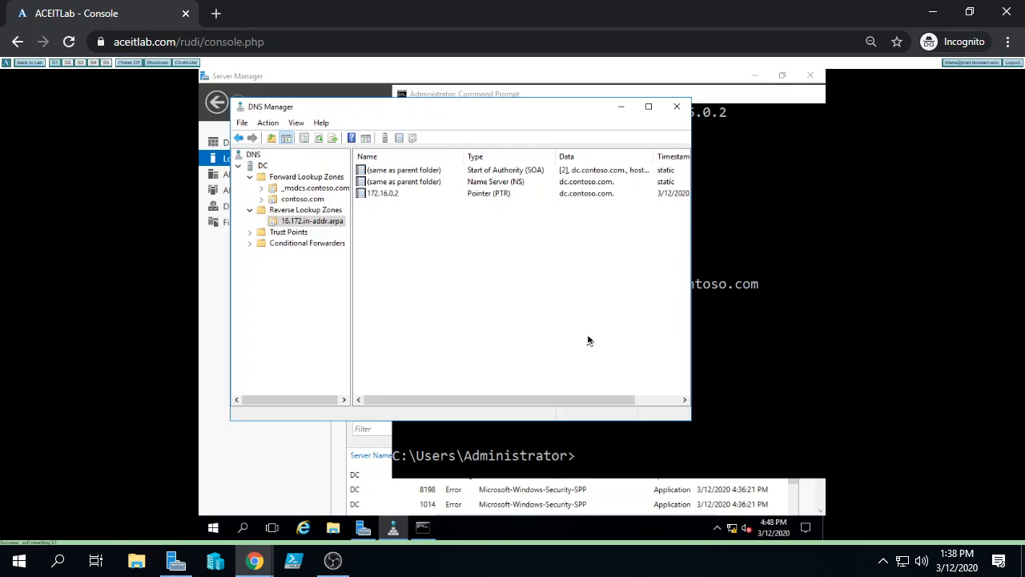
{"action": "left_click", "coordinate": [793, 328]}
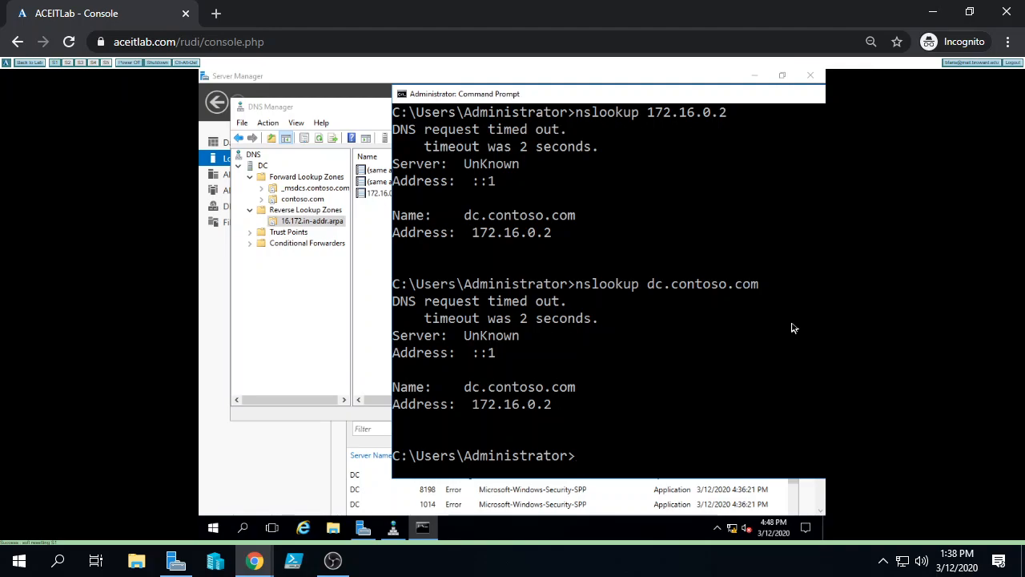
Recall ipconfig /registerdns from command history and open the VM's Start menu
{"action": "type", "text": "his"}
{"action": "key", "text": "BackSpace"}
{"action": "key", "text": "BackSpace"}
{"action": "key", "text": "Up"}
{"action": "key", "text": "Up"}
{"action": "key", "text": "Up"}
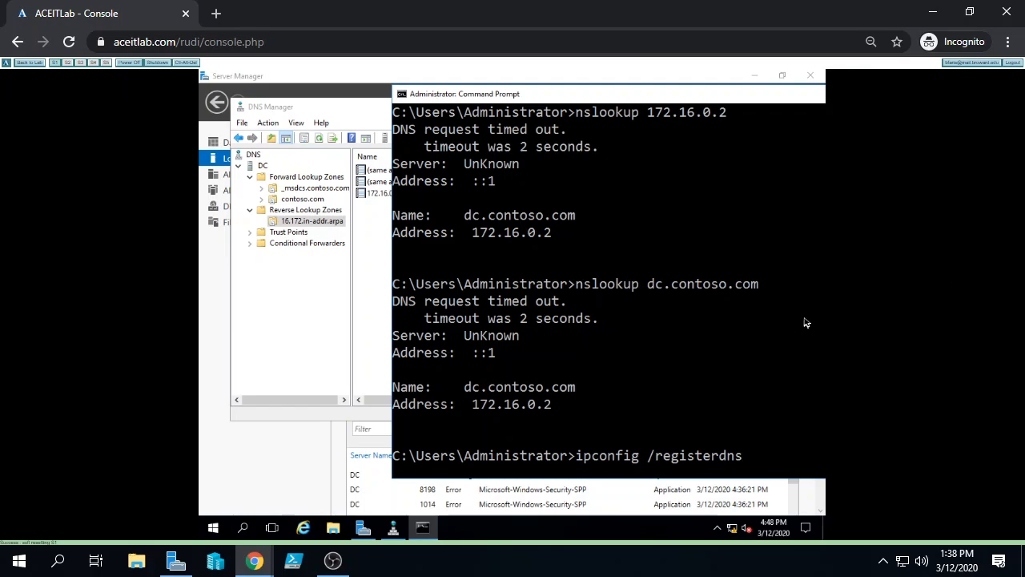
{"action": "left_click", "coordinate": [212, 528]}
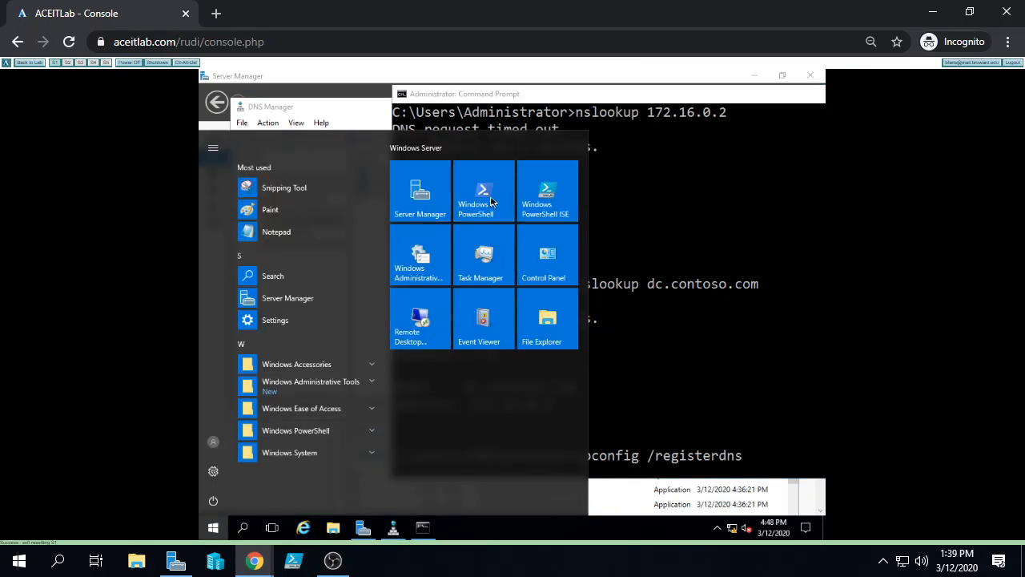
Launch Windows PowerShell and set its console font to 28-point Lucida Console
{"action": "left_click", "coordinate": [483, 196]}
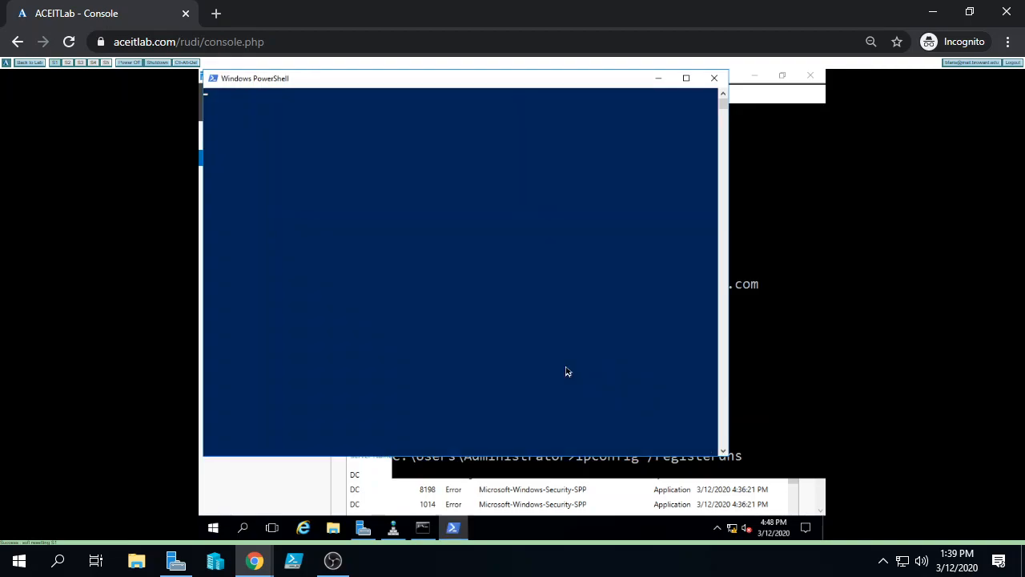
{"action": "left_click", "coordinate": [212, 78]}
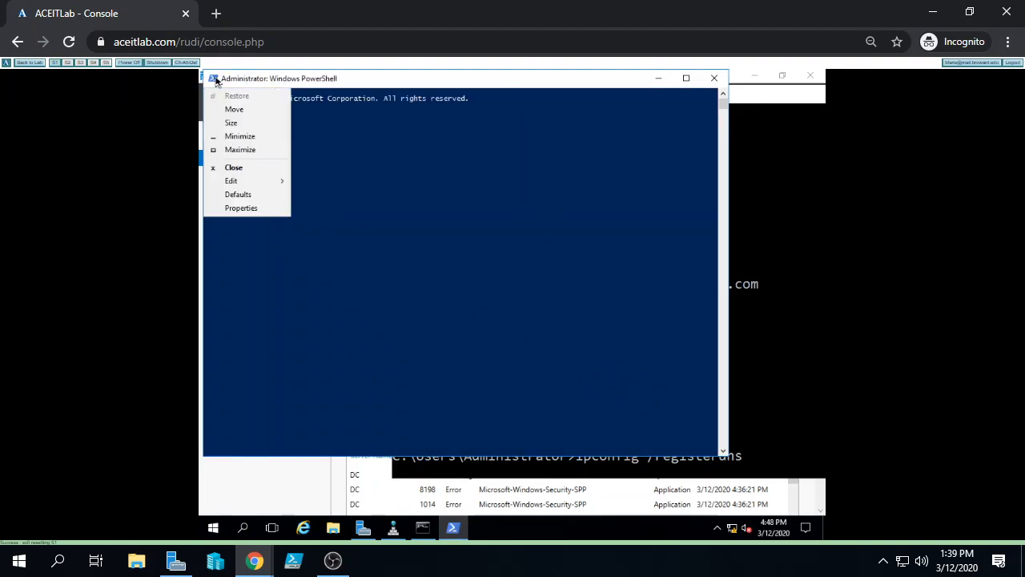
{"action": "left_click", "coordinate": [243, 207]}
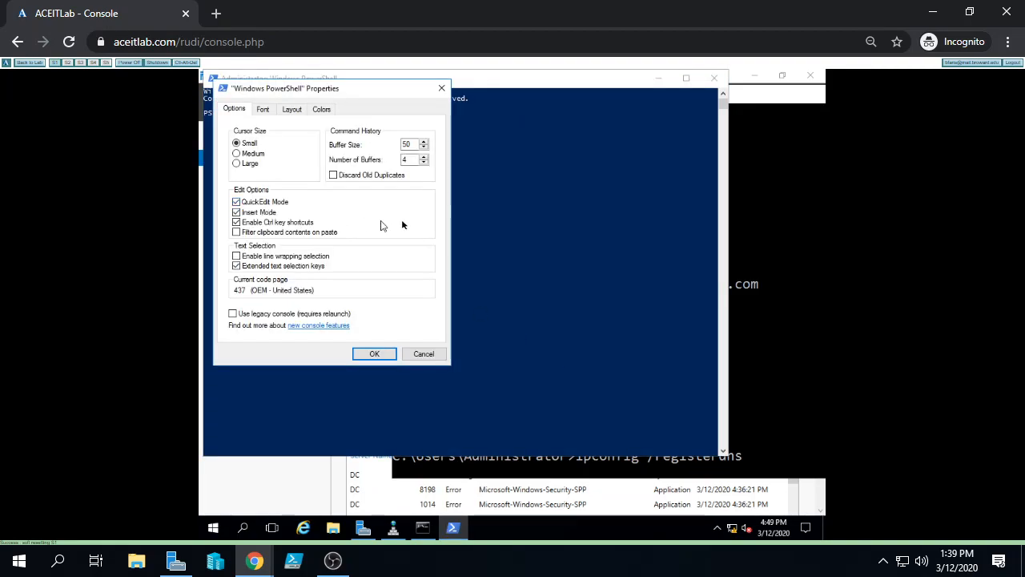
{"action": "left_click", "coordinate": [265, 110]}
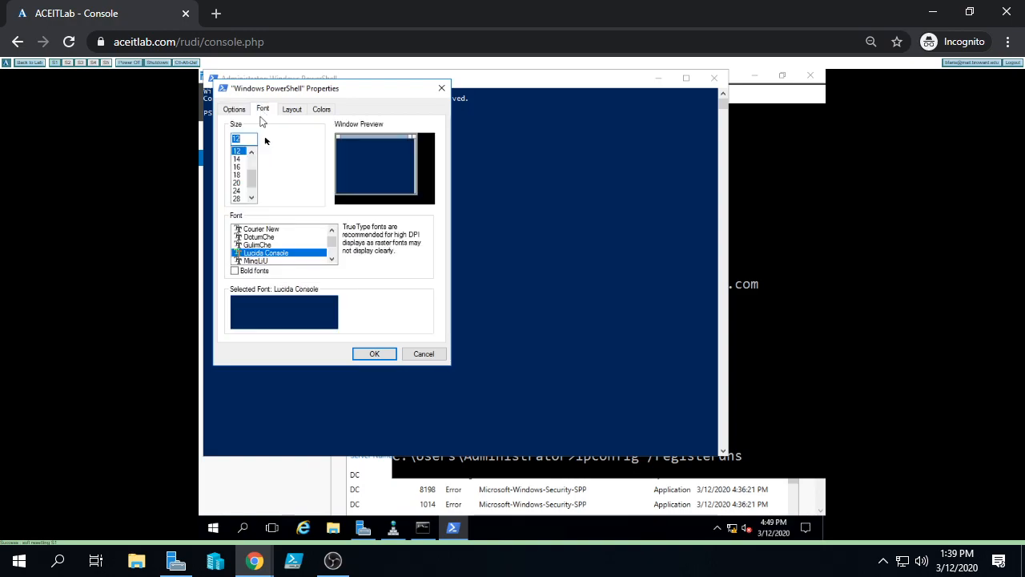
{"action": "left_click", "coordinate": [374, 354]}
{"action": "left_click", "coordinate": [406, 355]}
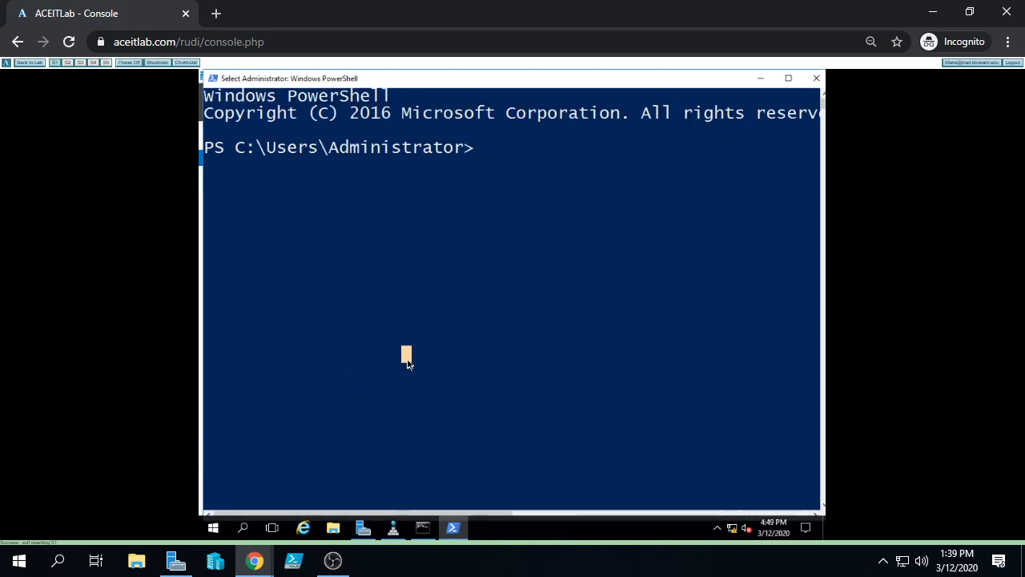
Run Register-DnsClient in PowerShell using Tab completion
{"action": "type", "text": "register-dn"}
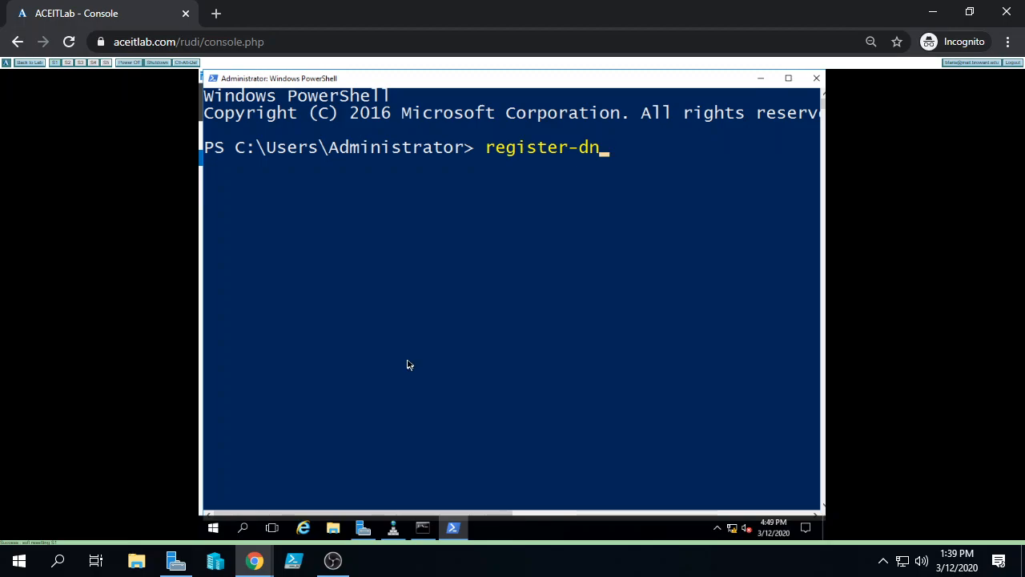
{"action": "key", "text": "Tab"}
{"action": "key", "text": "Tab"}
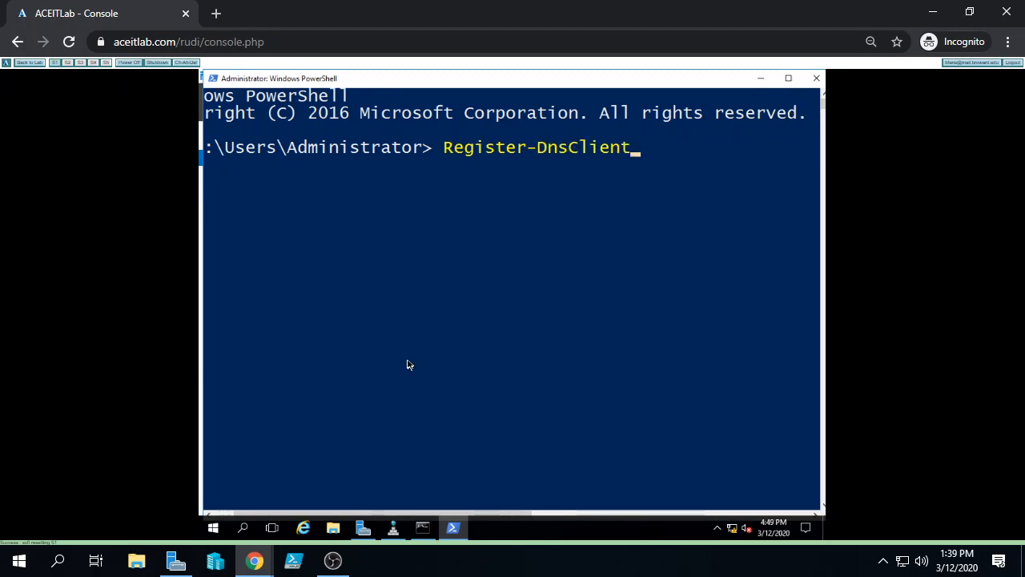
{"action": "key", "text": "Return"}
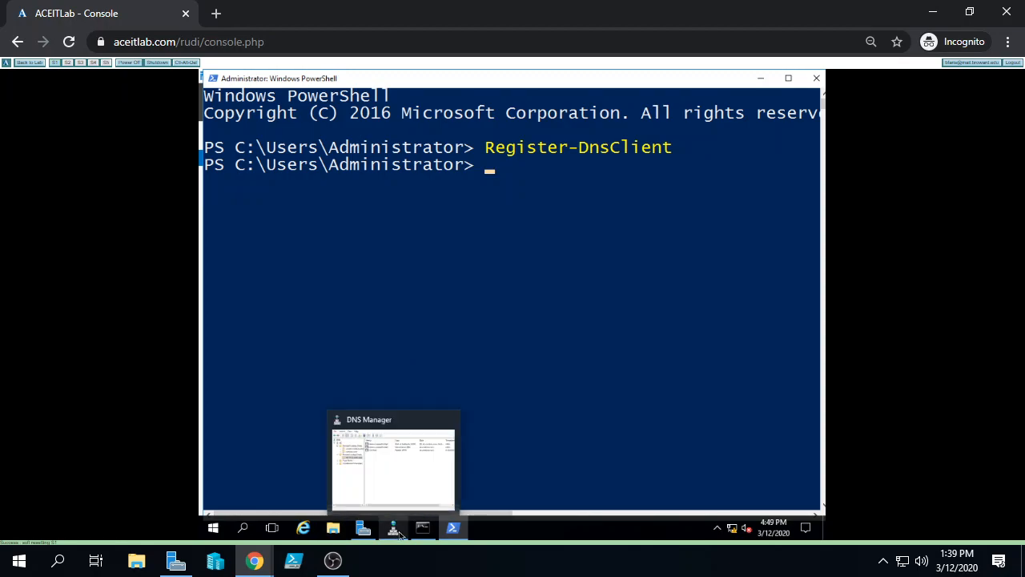
Exit the PowerShell session with the exit command
{"action": "left_click", "coordinate": [423, 528]}
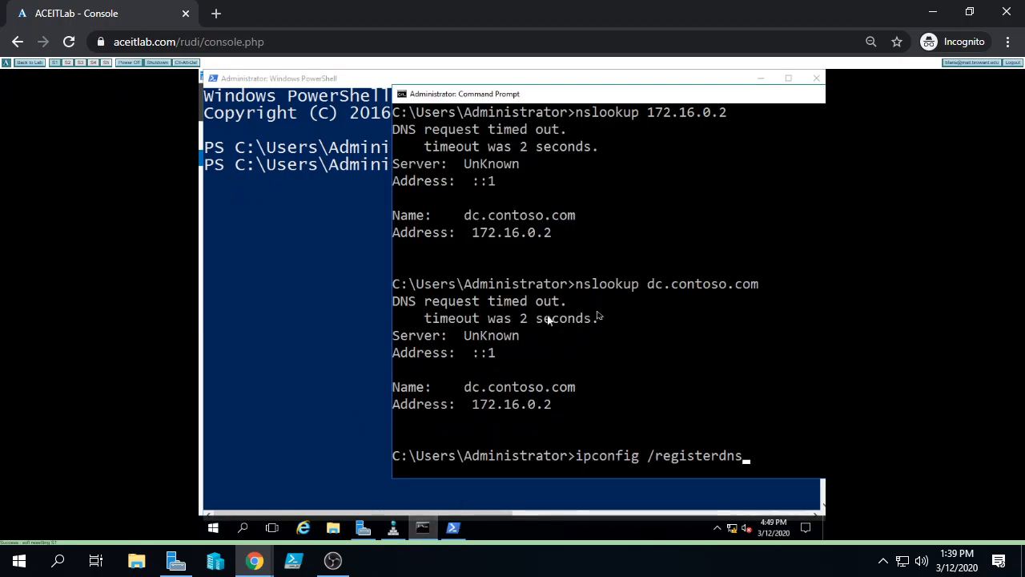
{"action": "left_click_drag", "start_coordinate": [576, 456], "coordinate": [746, 464]}
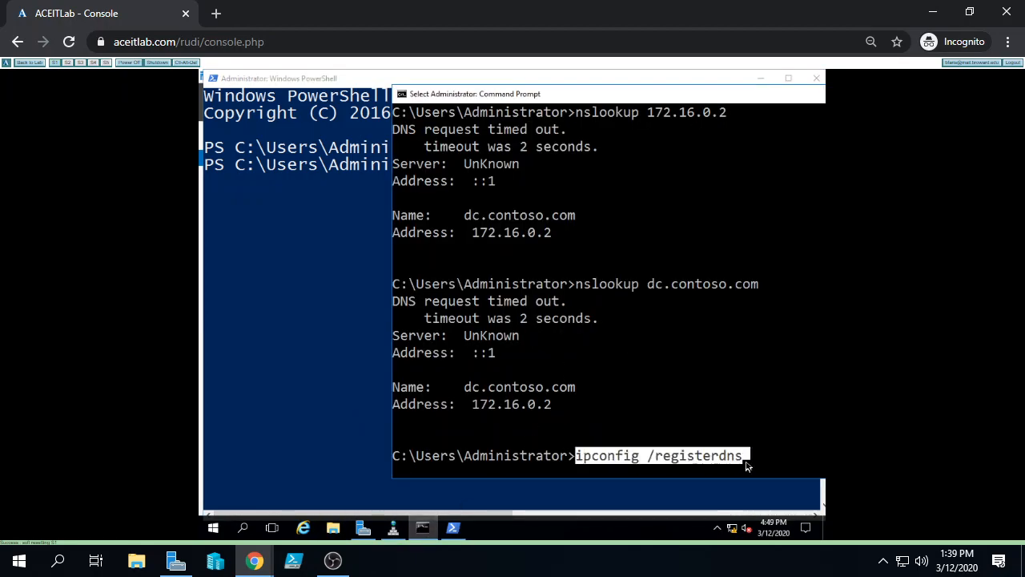
{"action": "left_click", "coordinate": [308, 350]}
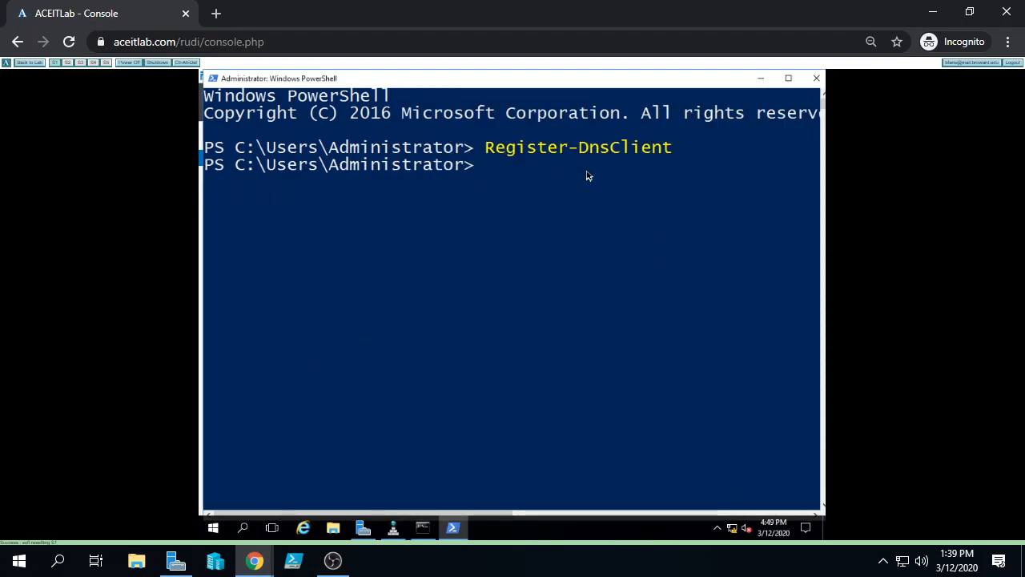
{"action": "type", "text": "exit"}
{"action": "key", "text": "Return"}
Clear the pending ipconfig line, exit Command Prompt, and close DNS Manager
{"action": "left_click", "coordinate": [374, 251]}
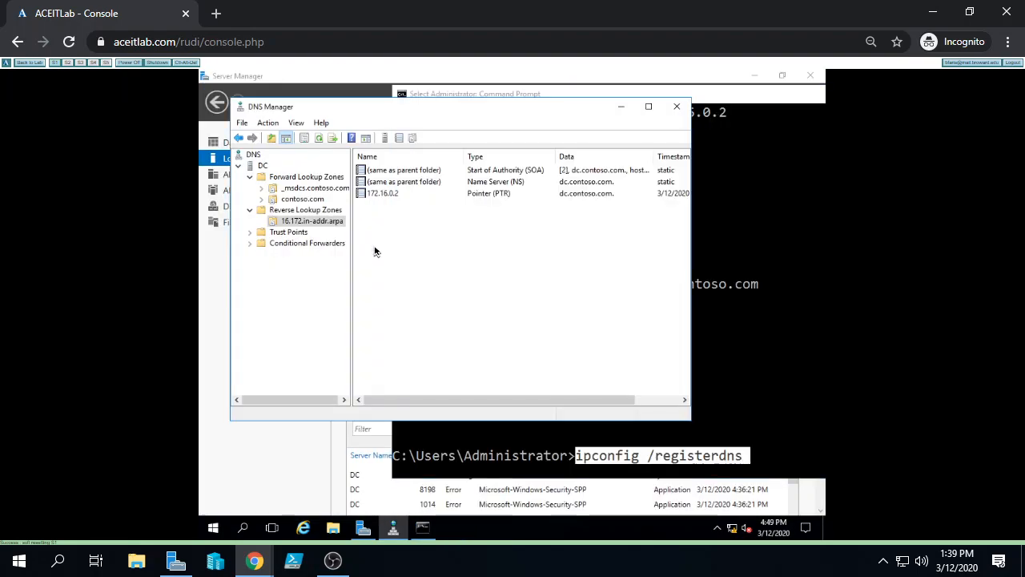
{"action": "left_click", "coordinate": [769, 253]}
{"action": "left_click", "coordinate": [772, 252]}
{"action": "key", "text": "BackSpace"}
{"action": "key", "text": "BackSpace"}
{"action": "key", "text": "BackSpace"}
{"action": "key", "text": "BackSpace"}
{"action": "key", "text": "BackSpace"}
{"action": "key", "text": "BackSpace"}
{"action": "key", "text": "BackSpace"}
{"action": "key", "text": "BackSpace"}
{"action": "key", "text": "BackSpace"}
{"action": "key", "text": "BackSpace"}
{"action": "key", "text": "BackSpace"}
{"action": "key", "text": "BackSpace"}
{"action": "key", "text": "BackSpace"}
{"action": "key", "text": "BackSpace"}
{"action": "key", "text": "BackSpace"}
{"action": "key", "text": "BackSpace"}
{"action": "key", "text": "BackSpace"}
{"action": "key", "text": "BackSpace"}
{"action": "key", "text": "BackSpace"}
{"action": "key", "text": "BackSpace"}
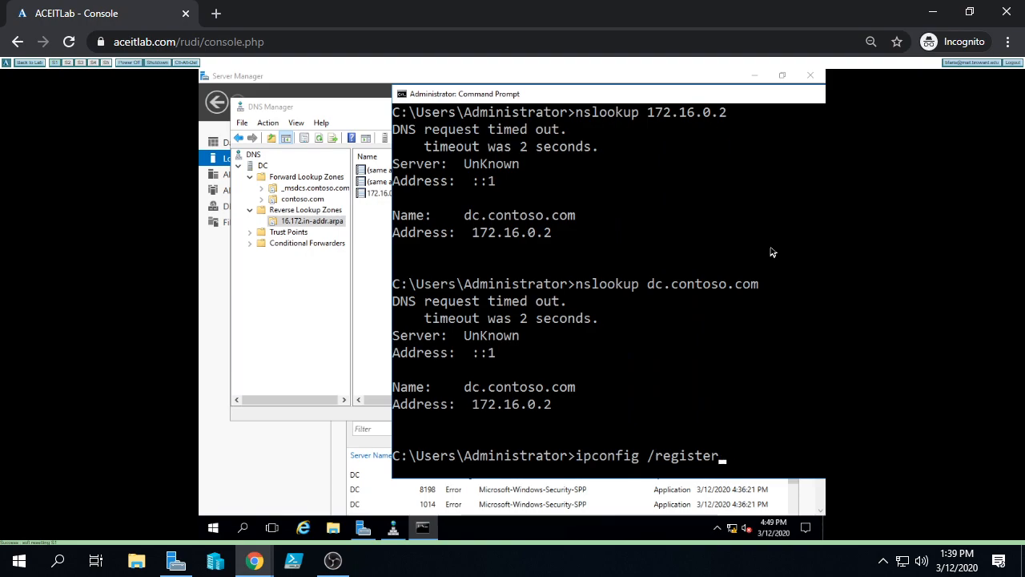
{"action": "key", "text": "Return"}
{"action": "type", "text": "exit"}
{"action": "key", "text": "Return"}
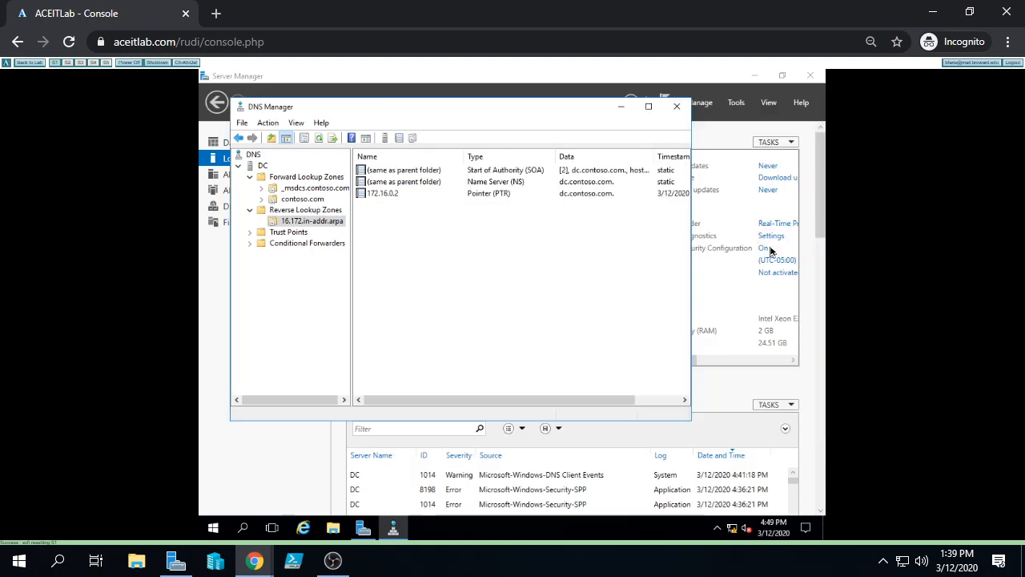
{"action": "left_click", "coordinate": [676, 105]}
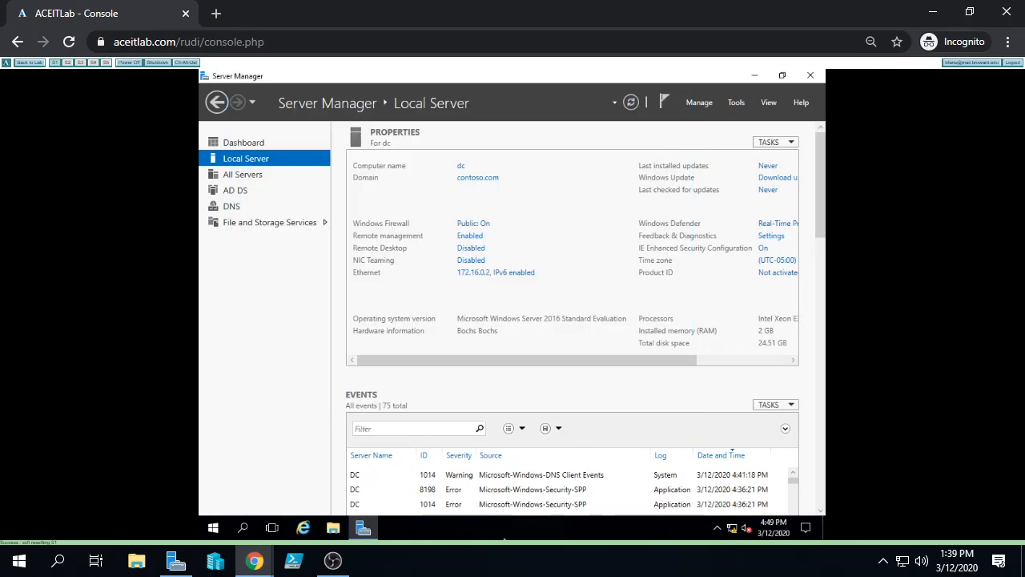